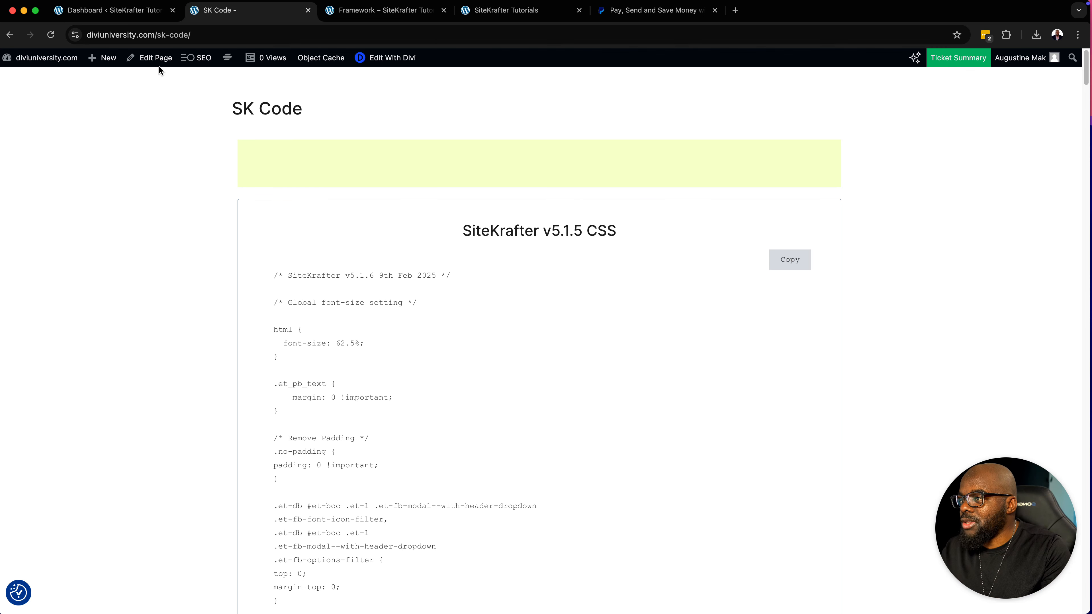
- Copy the SiteKrafter v5.1.5 CSS and open the Custom CSS in the Divi Theme Options of the SiteKrafter Tutorials site
left_click(790, 259)
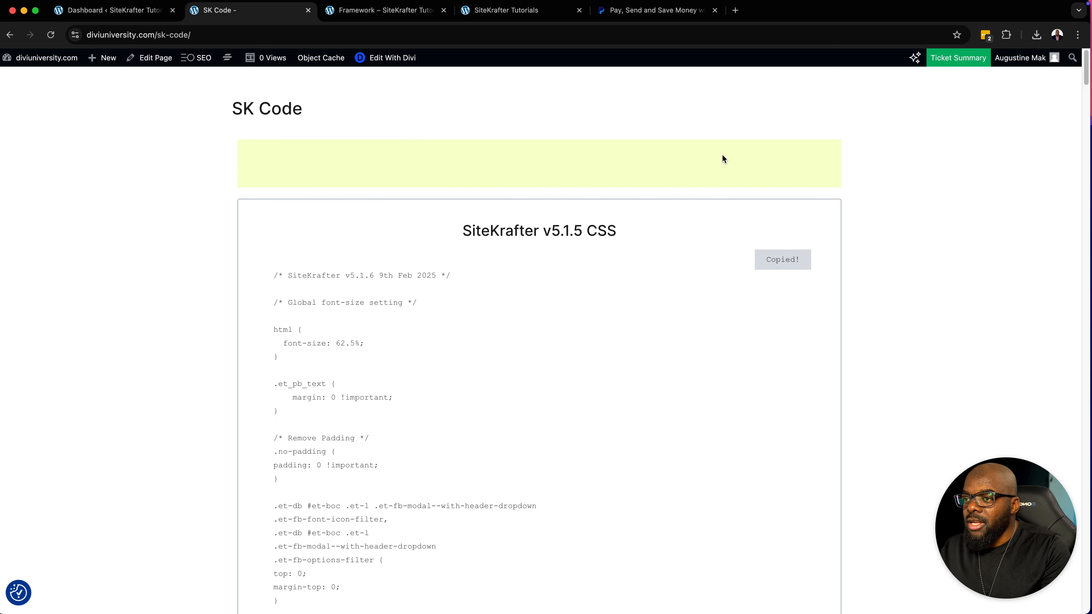
left_click(135, 12)
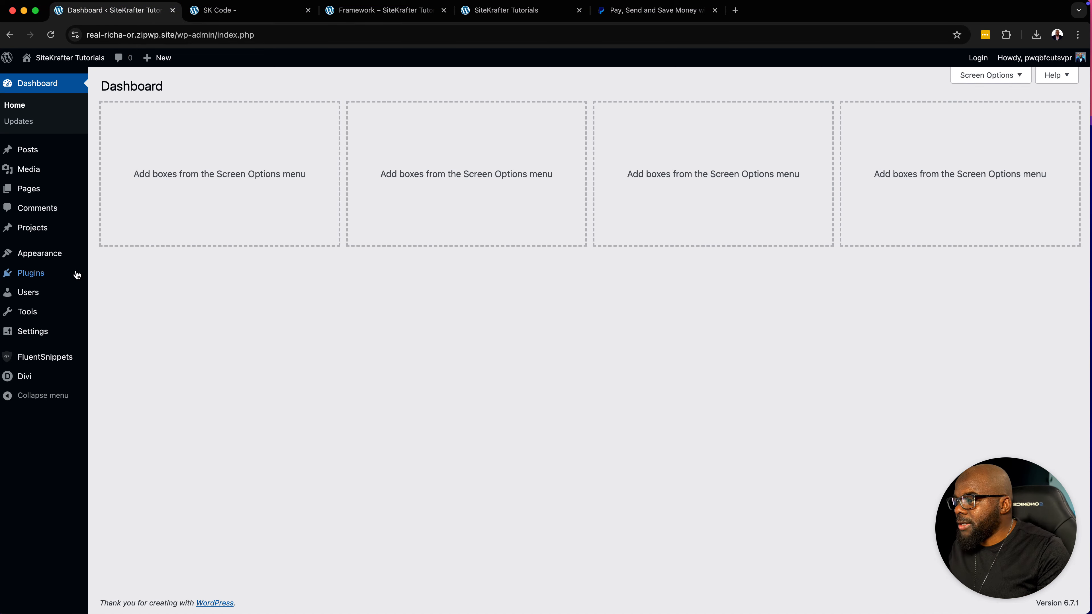
mouse_move(26, 378)
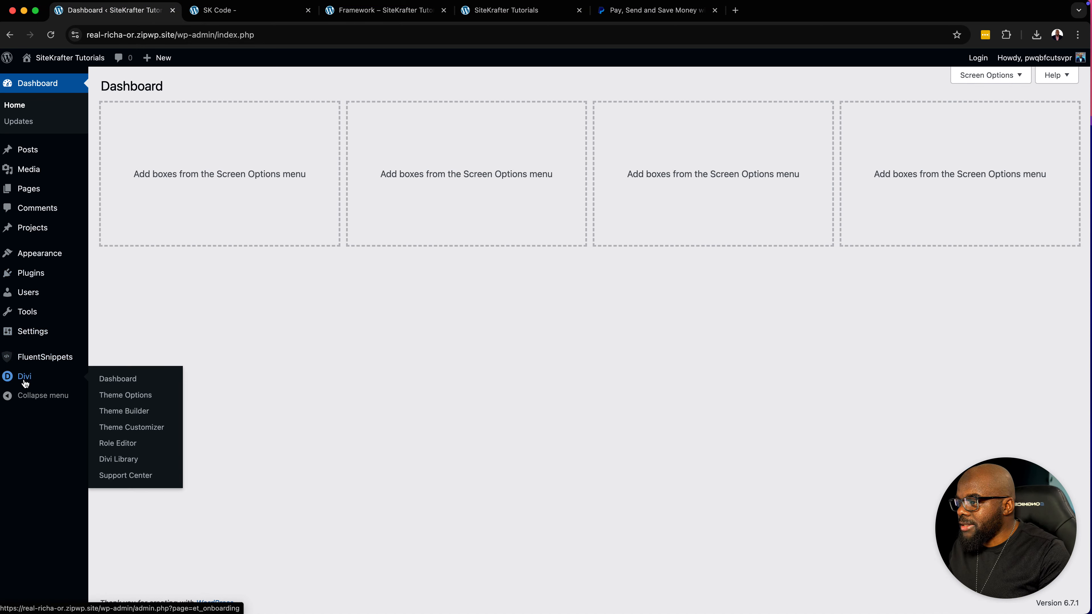
left_click(150, 402)
scroll(414, 397, "down", 15)
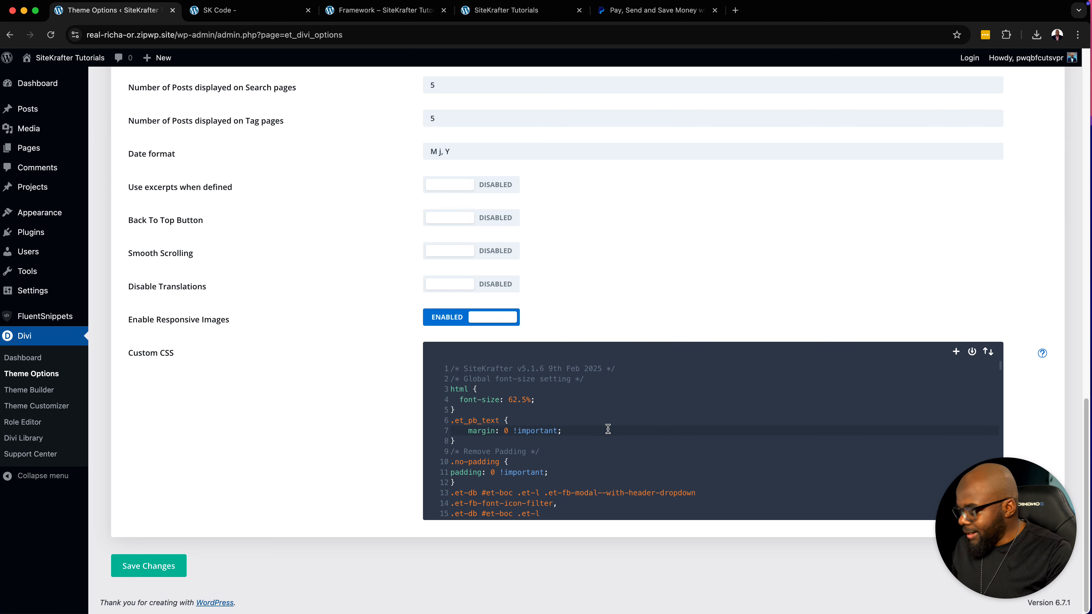
- Replace all existing Custom CSS with the copied SiteKrafter code and save the theme options
key("BackSpace")
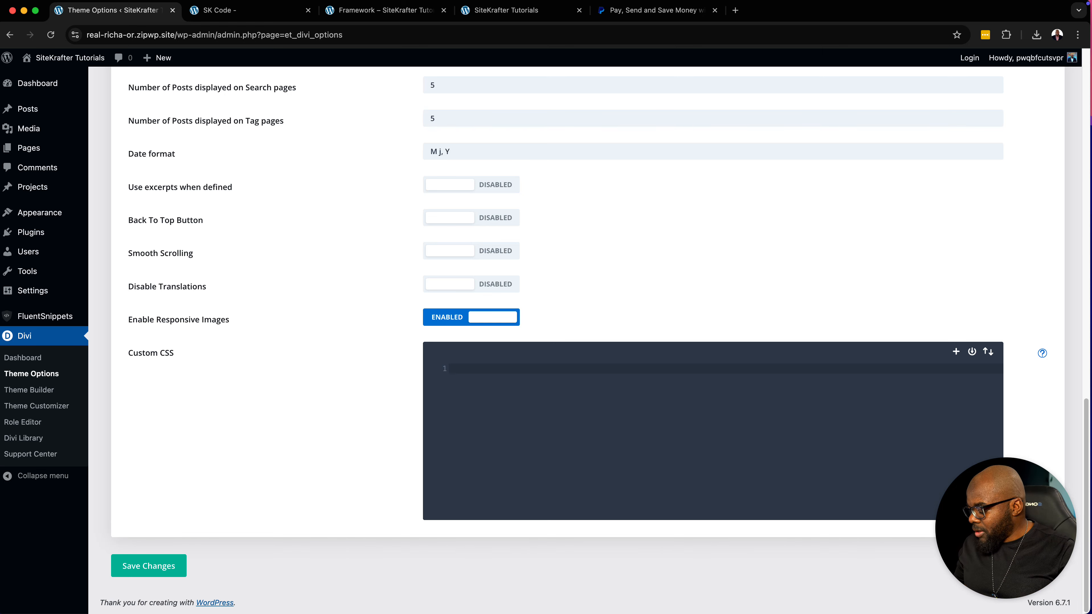
key("super+v")
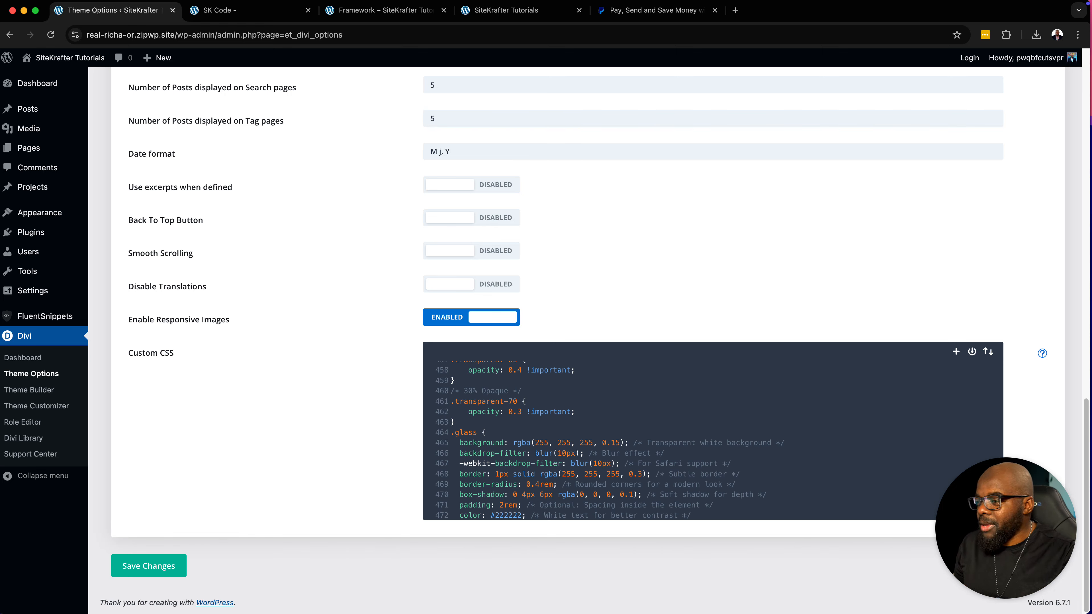
left_click(159, 573)
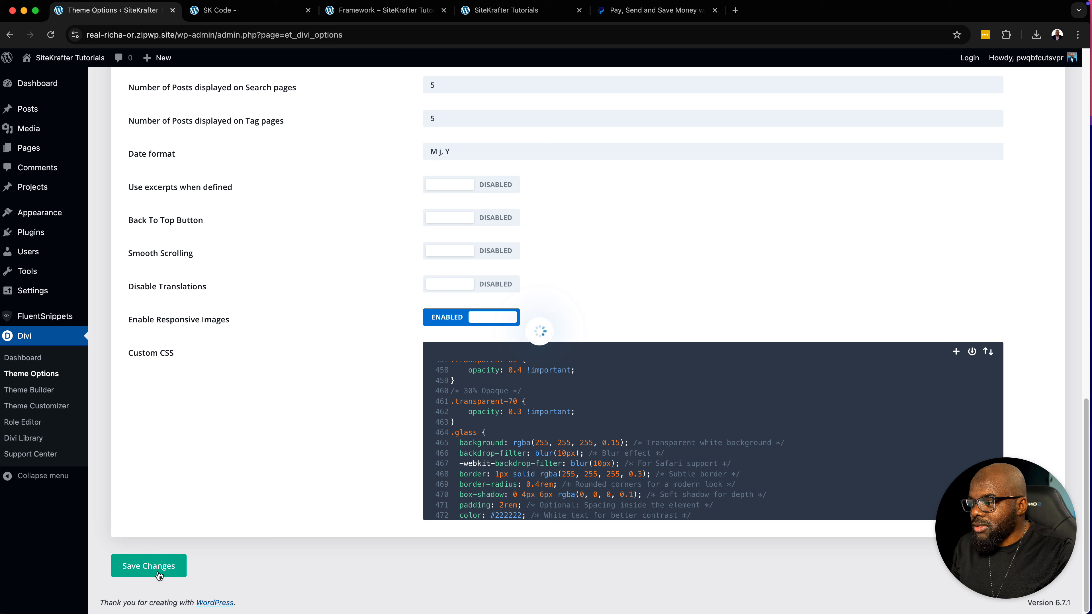
- Review the pasted CSS, then examine the Fluid Text and General Fluid Text class names on the Framework page
scroll(626, 453, "up", 10)
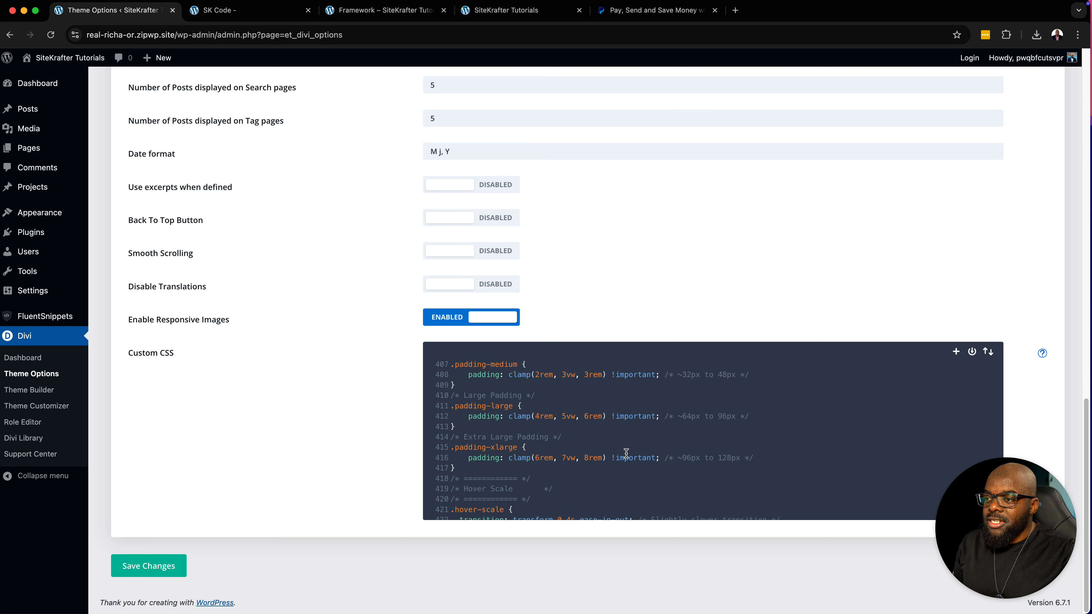
scroll(626, 453, "up", 20)
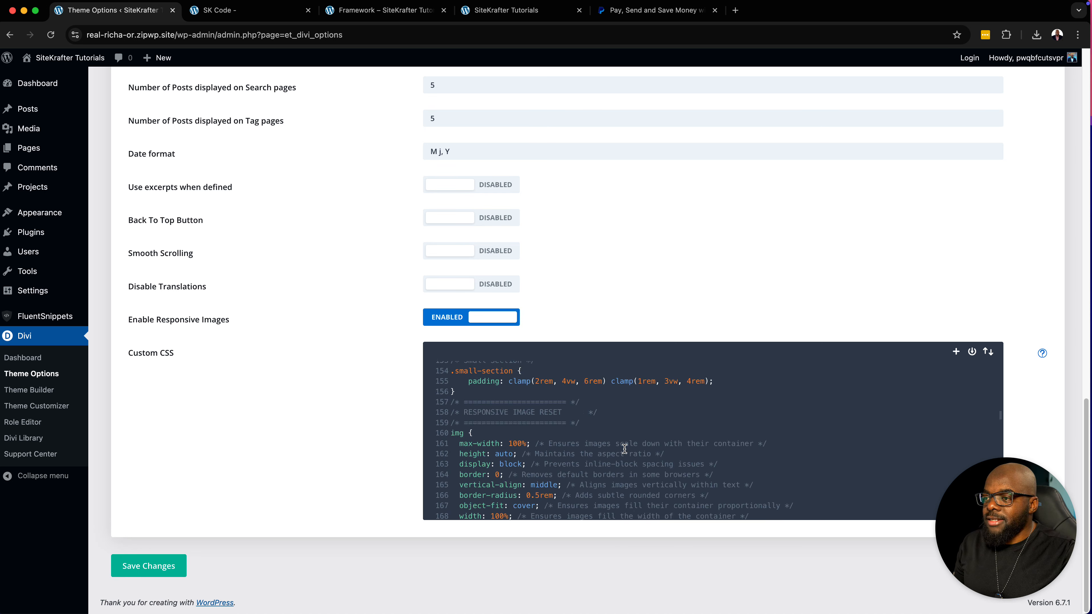
scroll(625, 449, "up", 4)
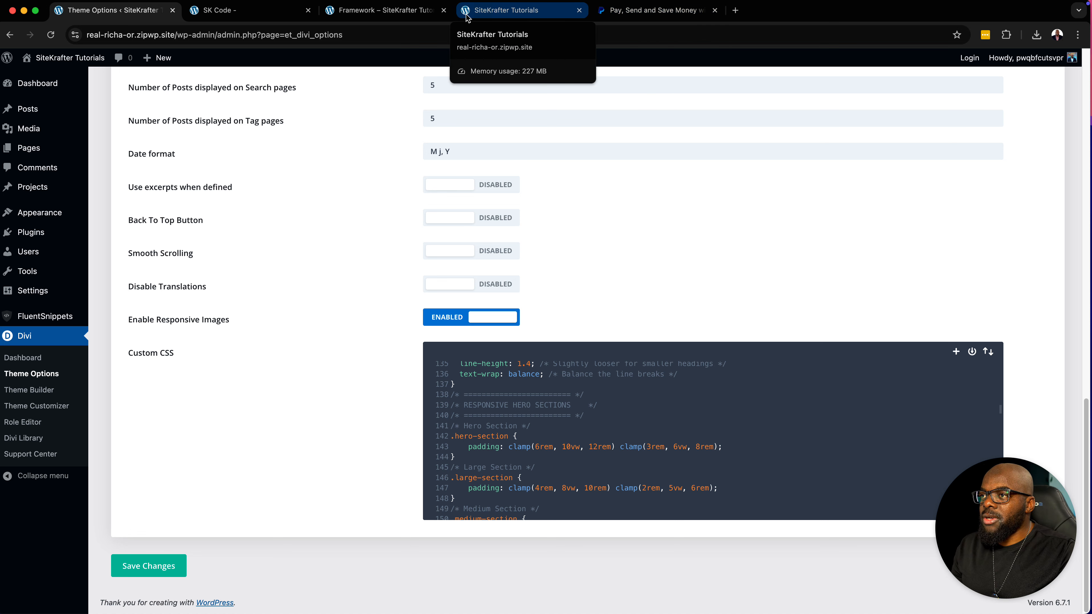
left_click(411, 13)
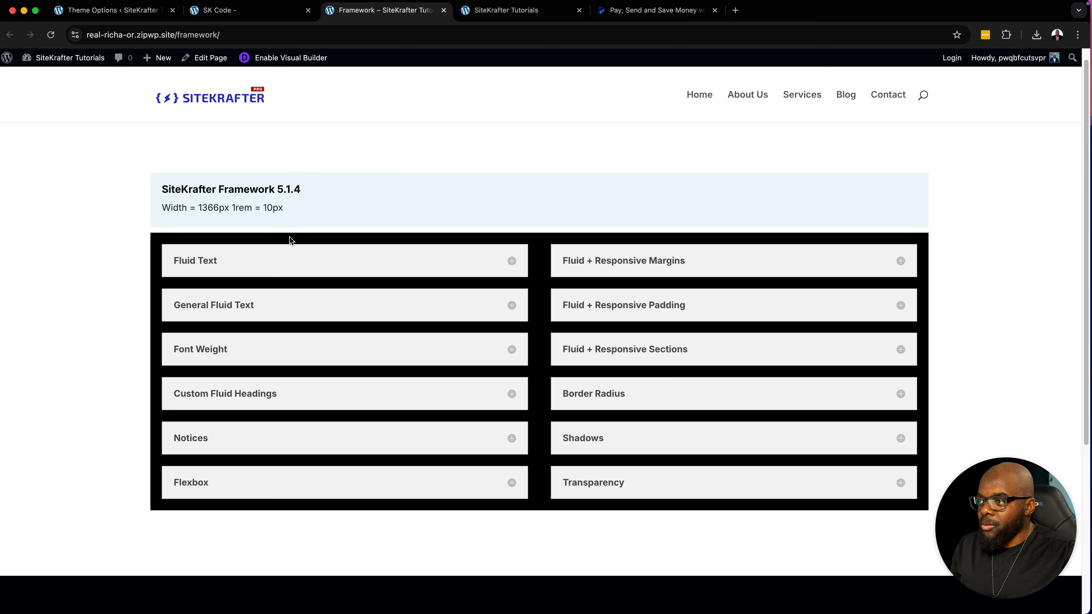
left_click(408, 263)
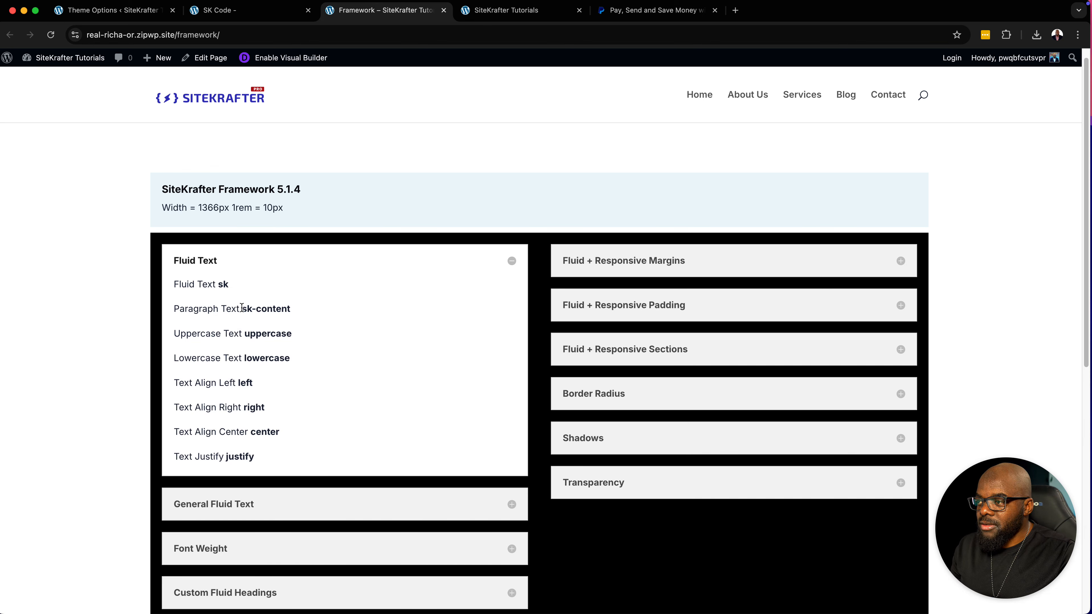
left_click_drag(242, 307, 345, 313)
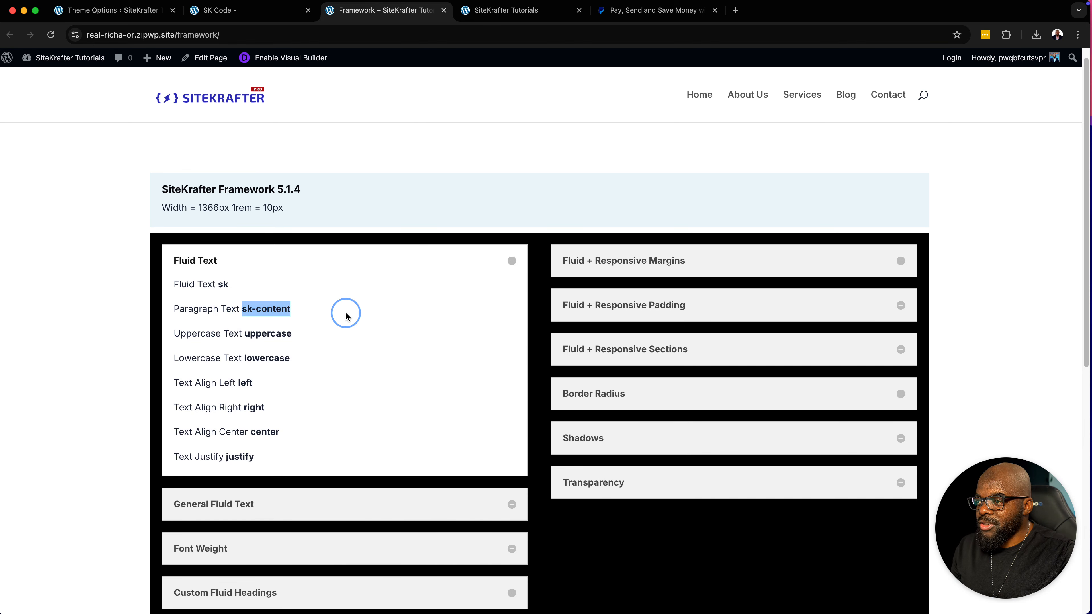
left_click(496, 263)
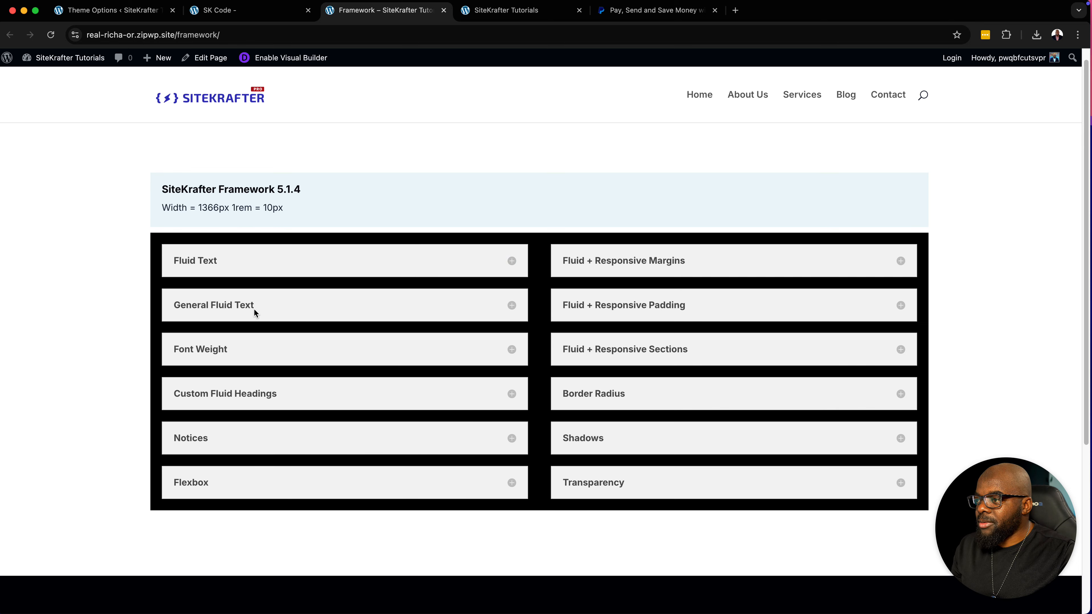
left_click(285, 309)
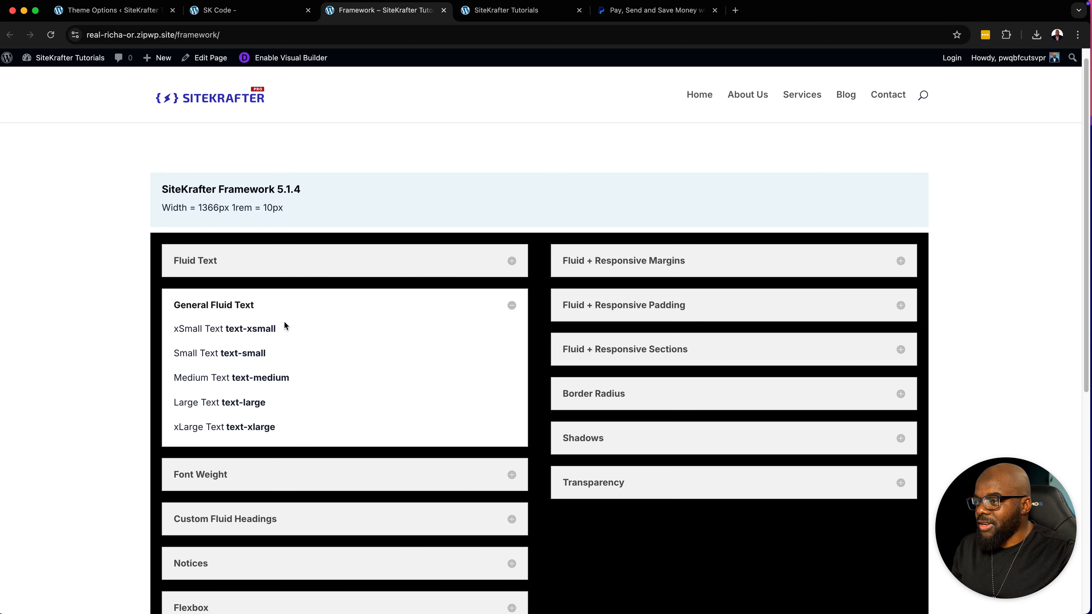
left_click(296, 306)
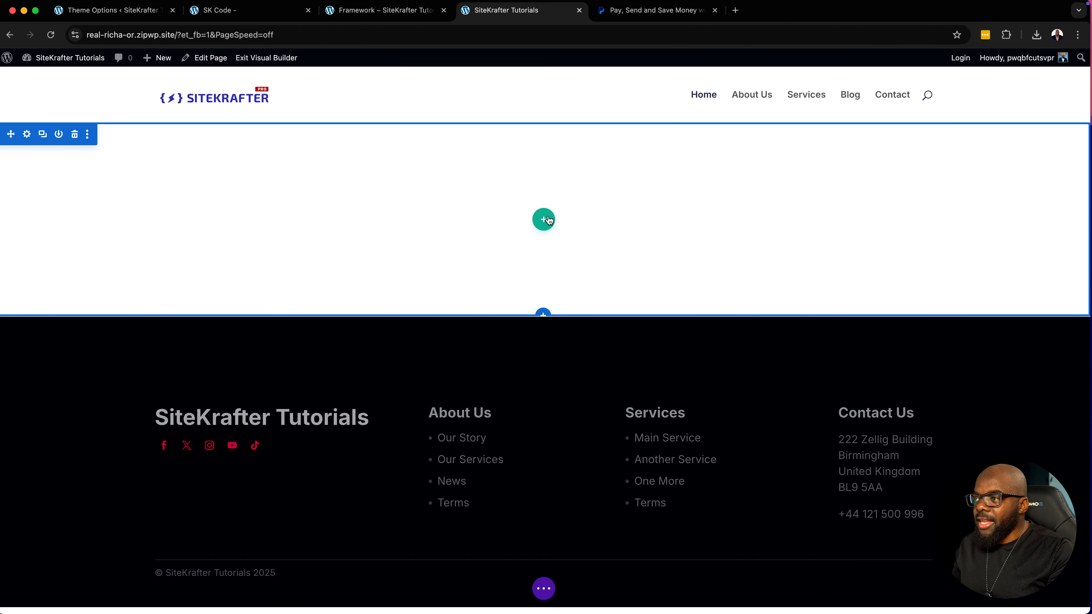
- Insert a single-column row with a Text module into the home page's empty section
left_click(544, 222)
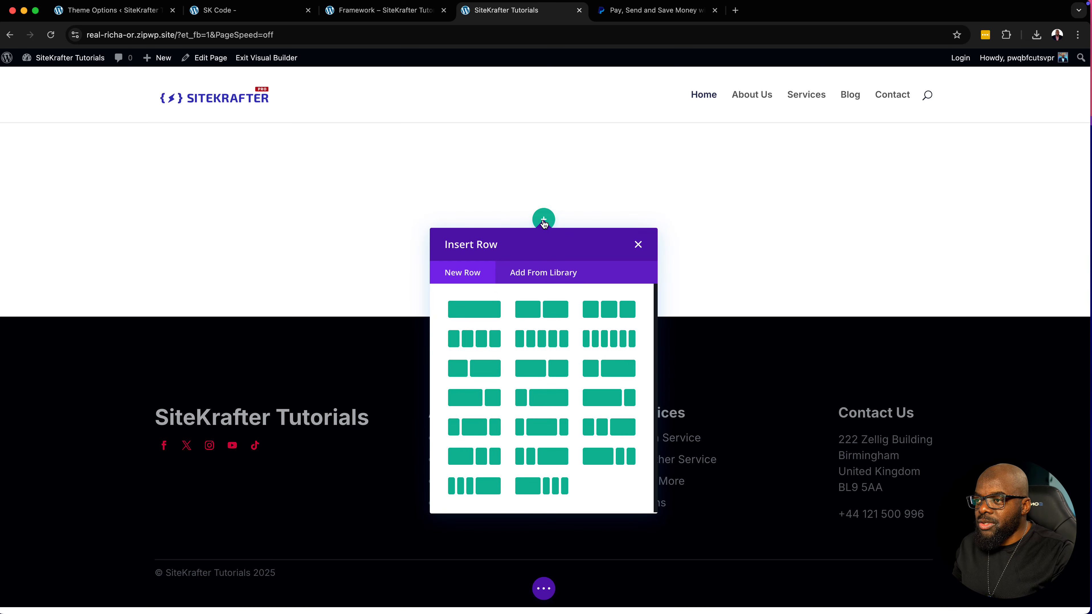
left_click(479, 314)
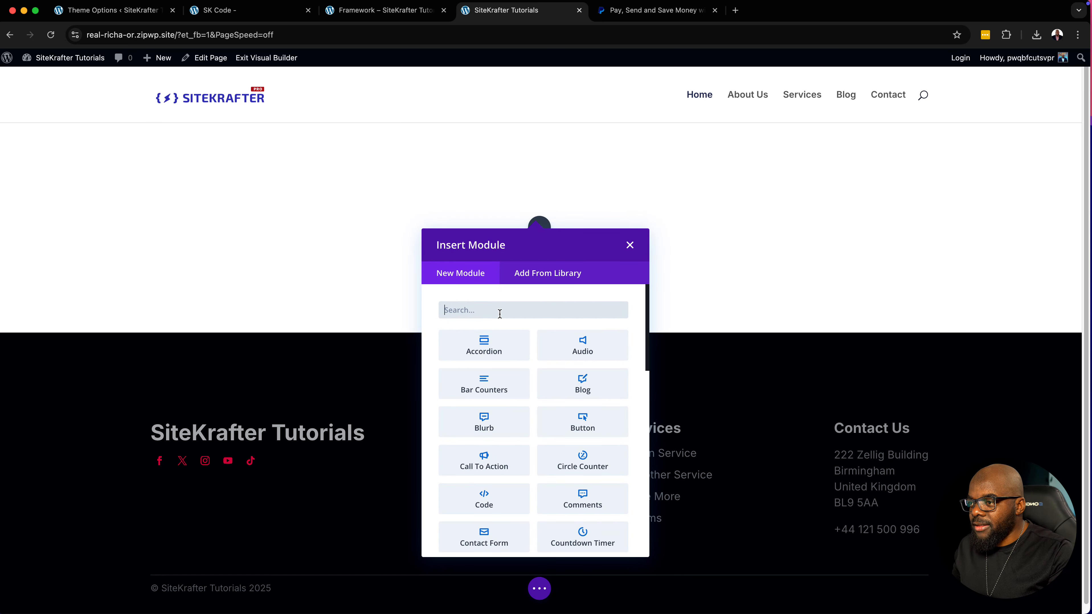
type("tex")
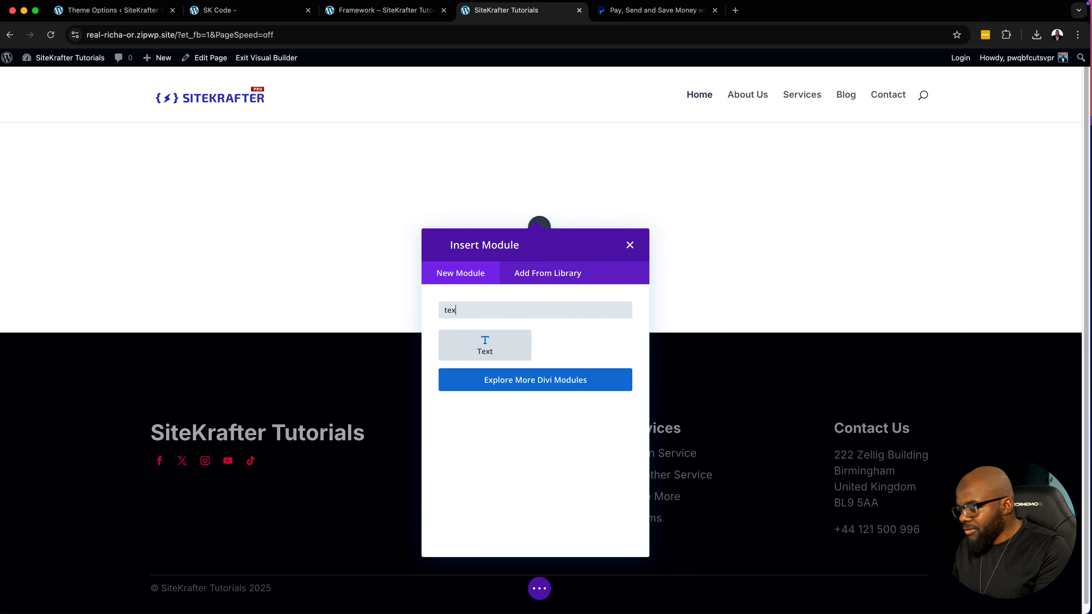
left_click(485, 346)
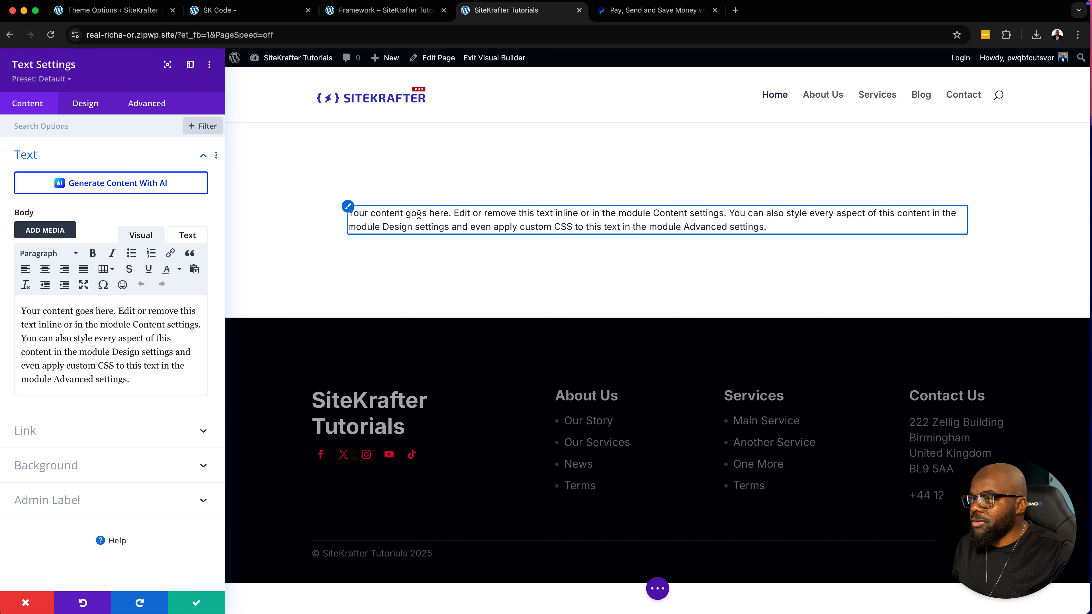
- Assign the CSS class sk to the Text module
left_click(162, 107)
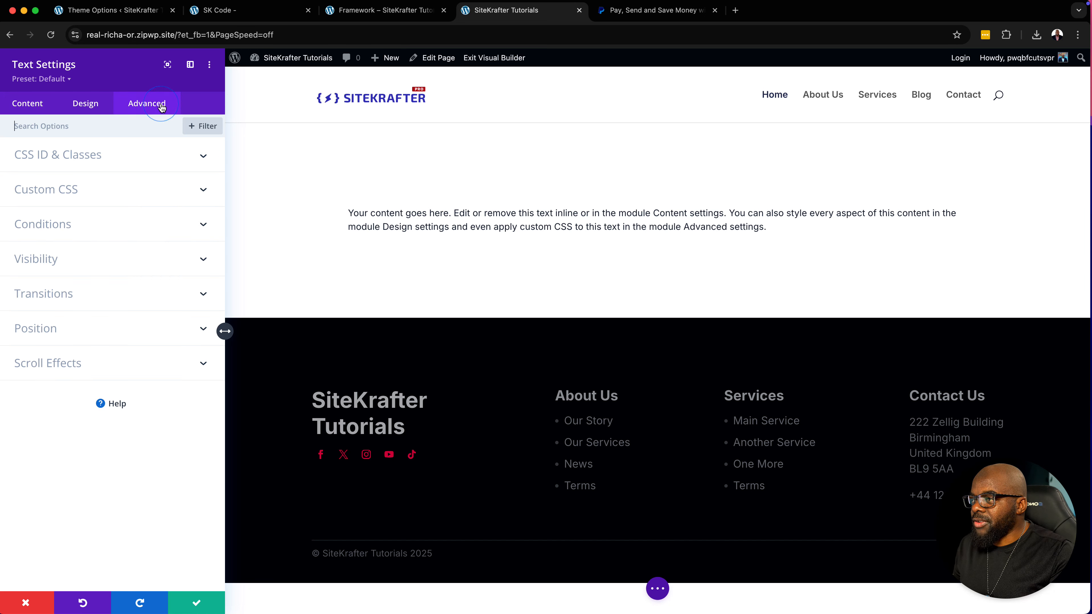
left_click(98, 159)
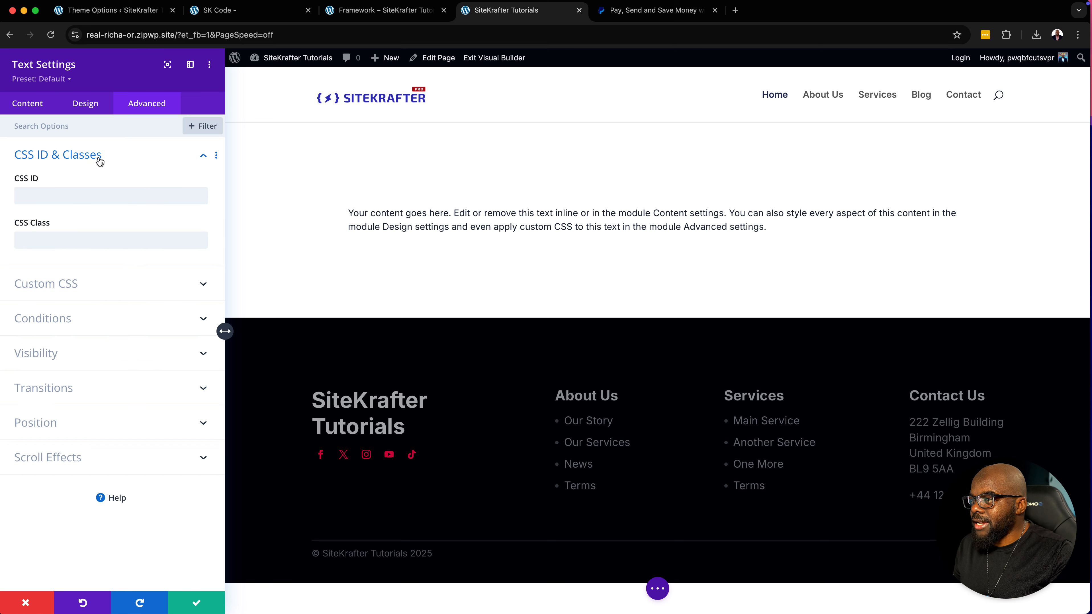
left_click(63, 242)
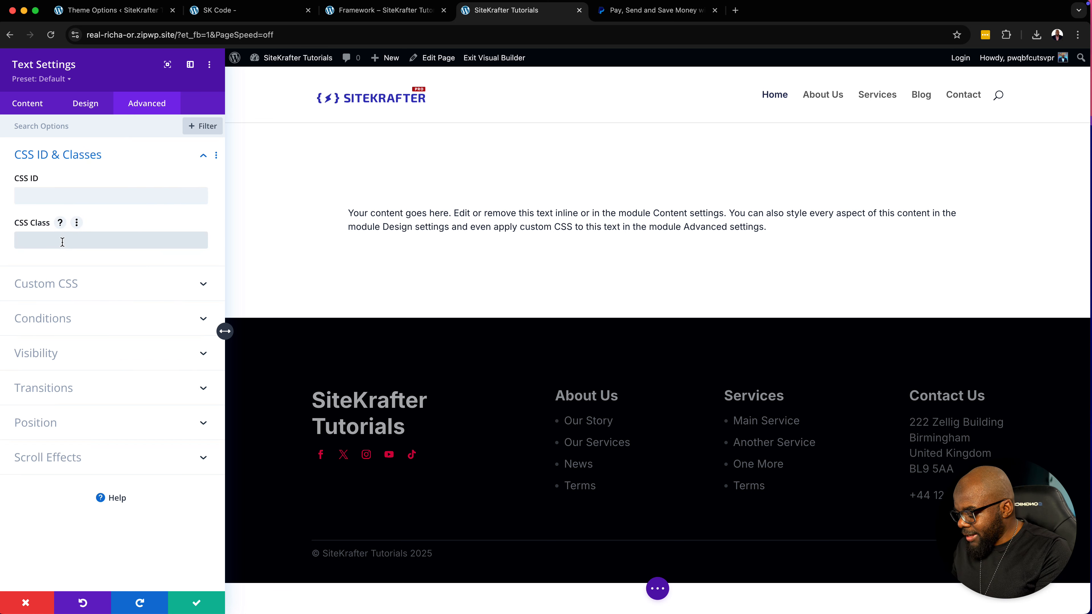
type("sk")
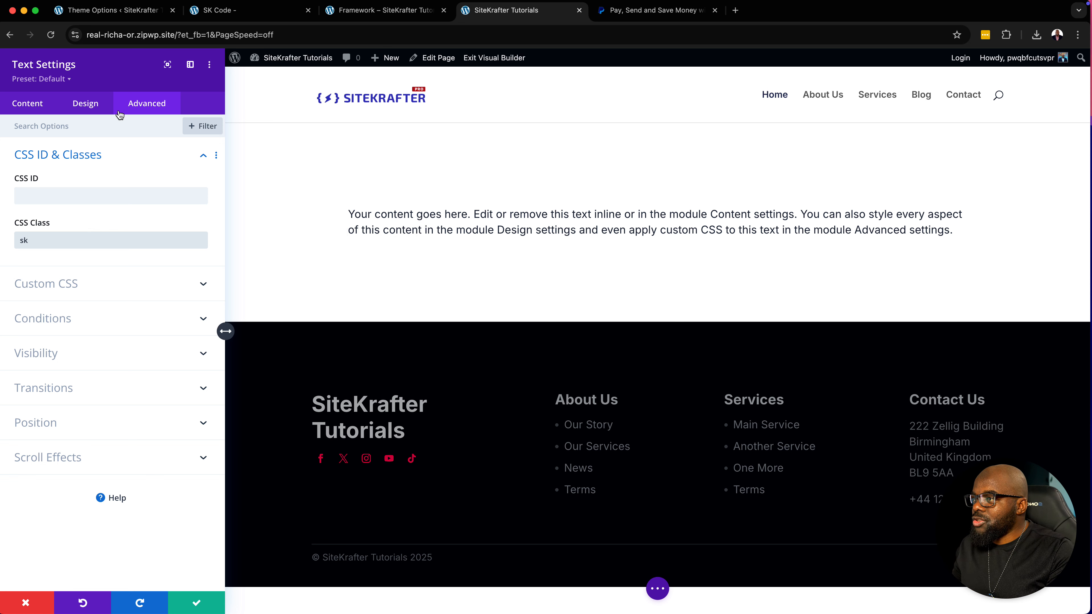
- Apply the Text module's styles to the active default preset across the site and save the module settings
right_click(49, 82)
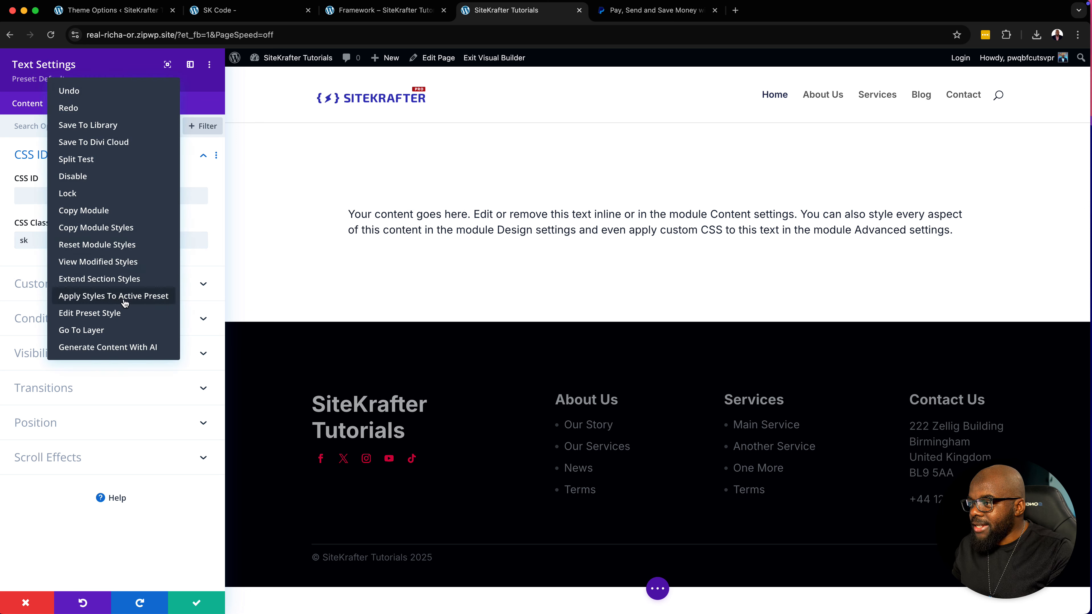
left_click(136, 300)
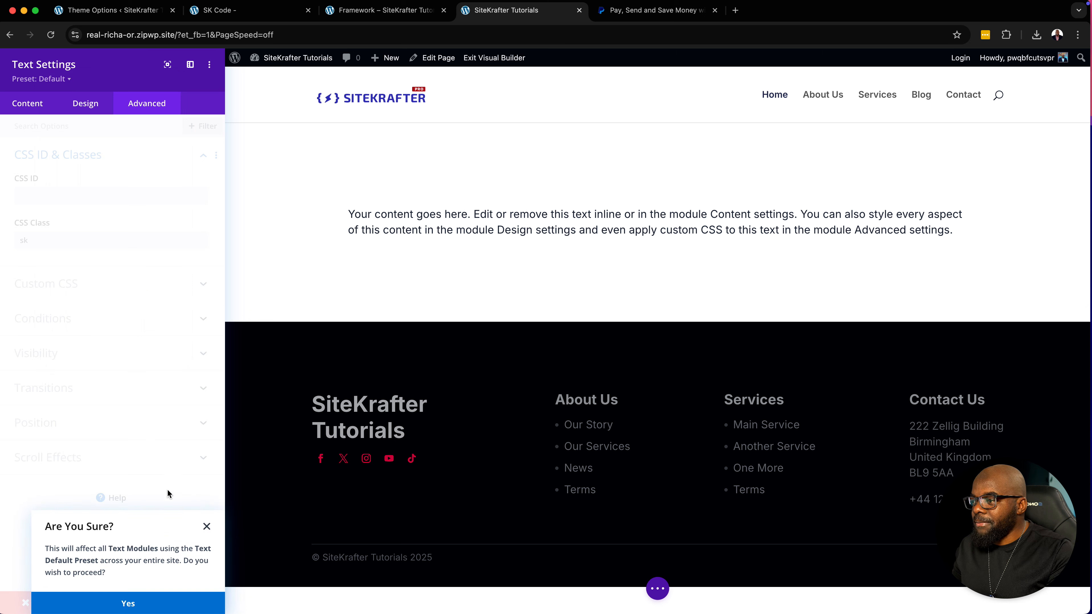
left_click(170, 607)
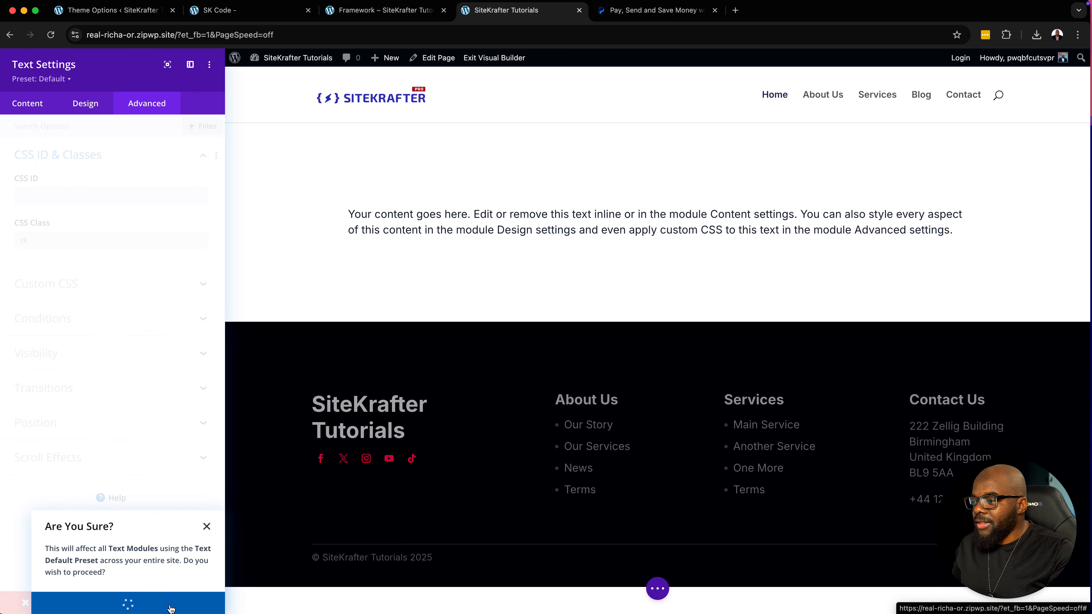
left_click(194, 603)
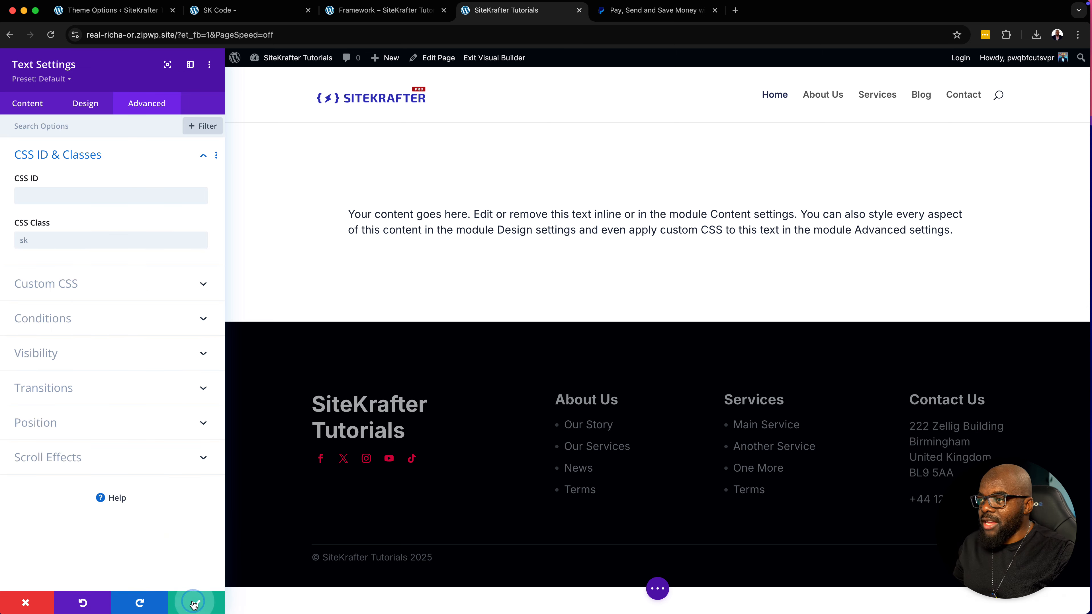
- Delete the row and insert a new single-column row containing a fresh Text module
mouse_move(468, 200)
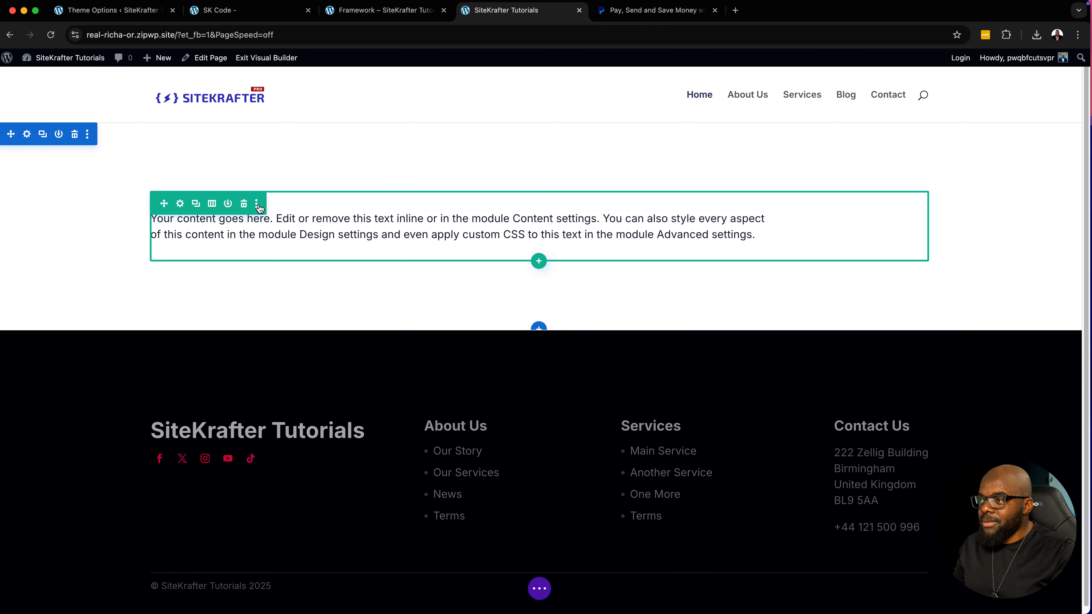
left_click(243, 204)
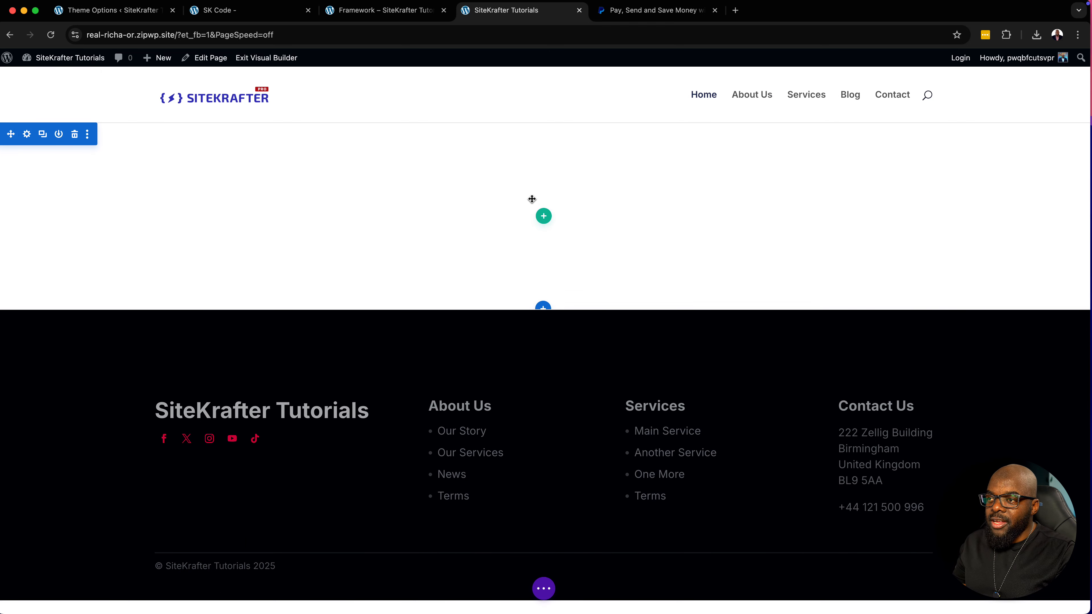
left_click(544, 217)
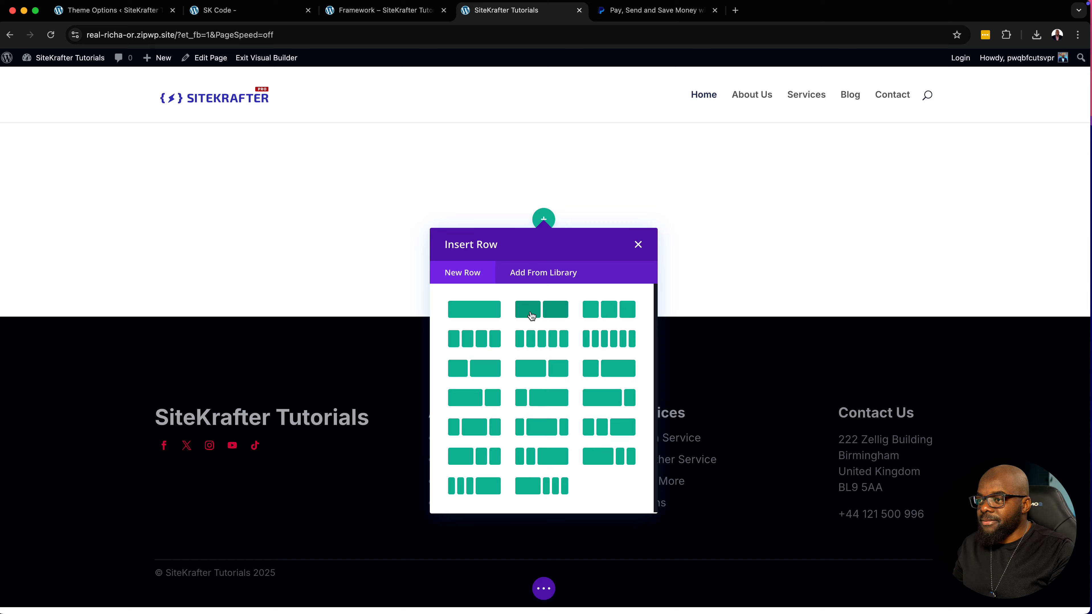
left_click(491, 313)
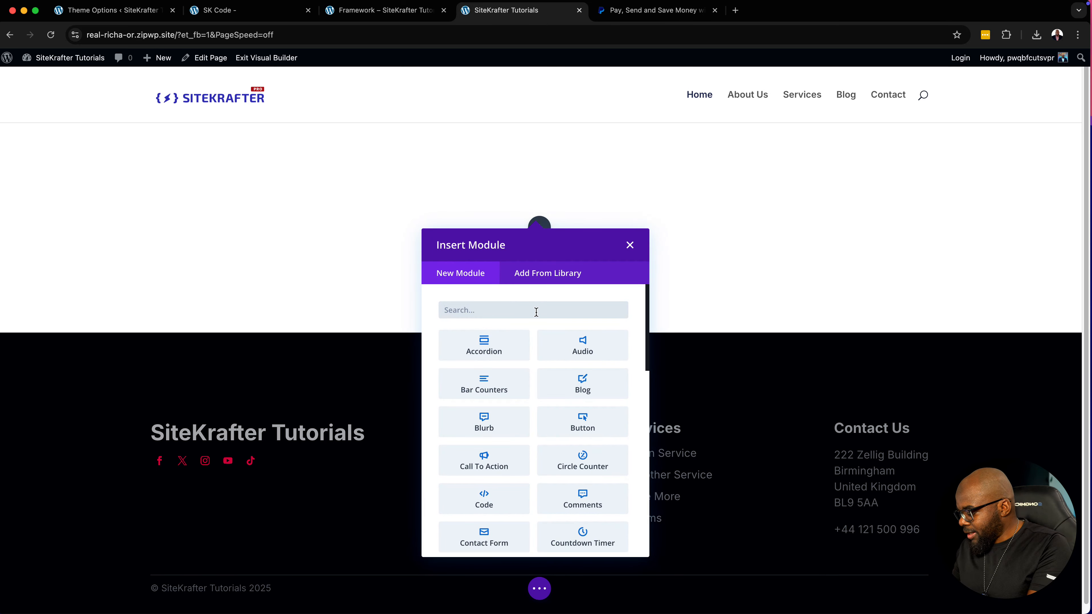
type("text")
left_click(529, 354)
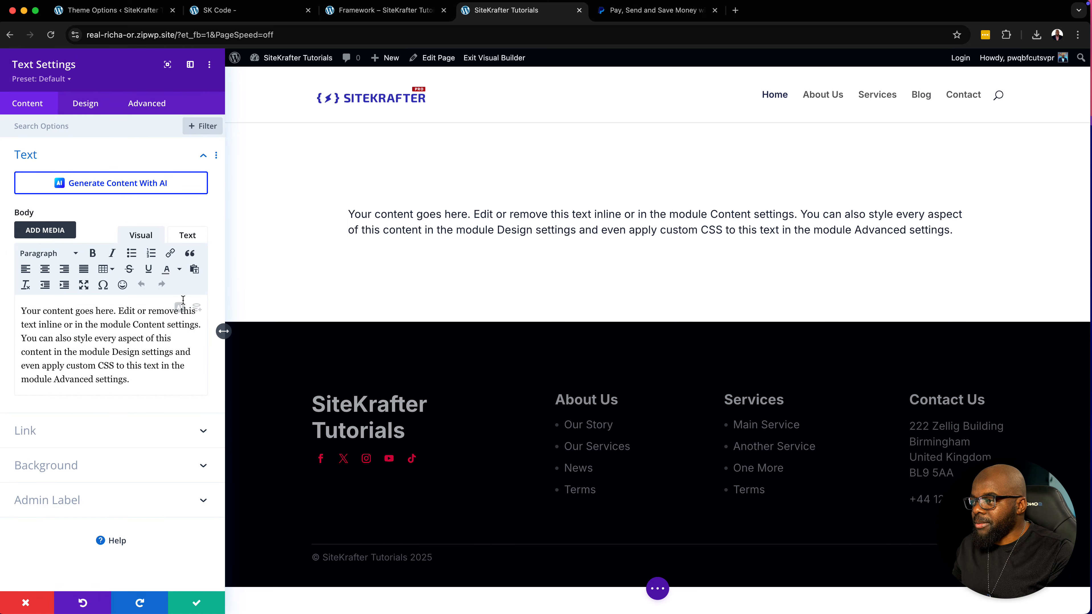
- Put the Text module's first sentence in its own paragraph and format it as Heading 1
left_click(120, 313)
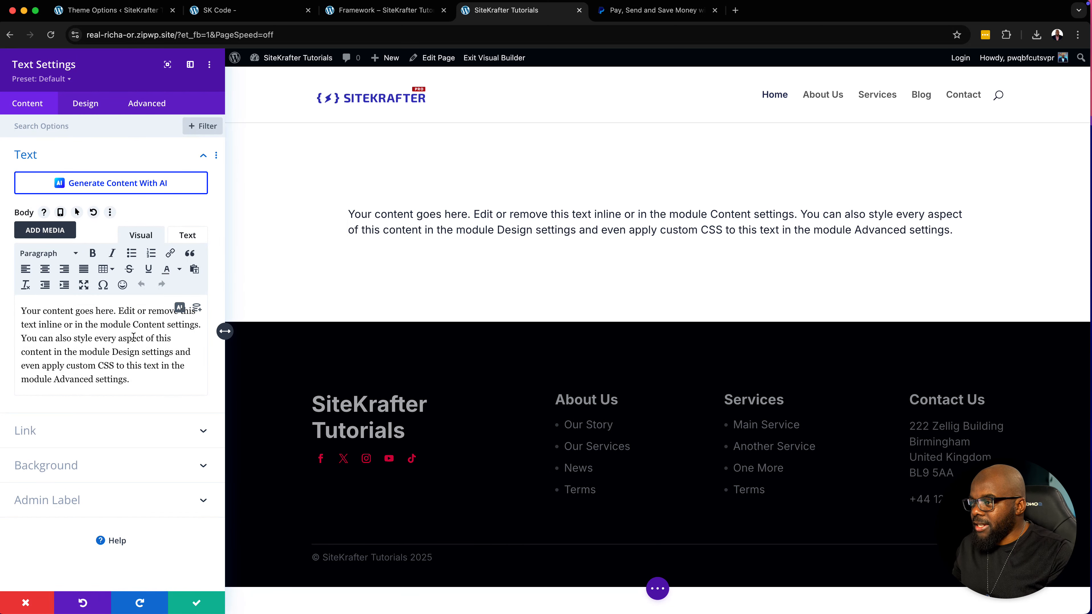
key("Return")
left_click_drag(129, 310, 9, 311)
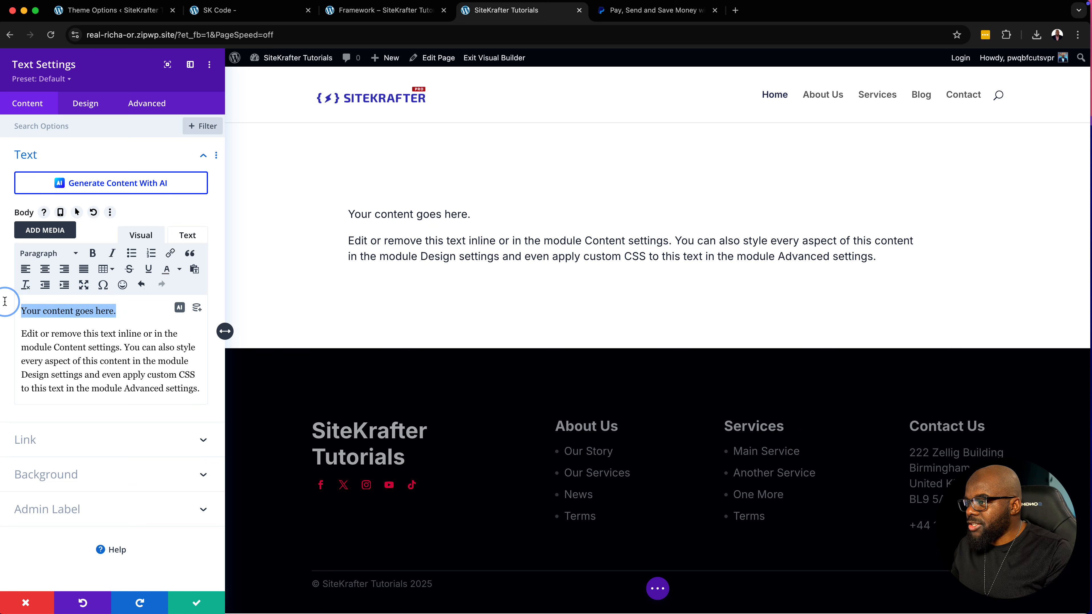
left_click(47, 253)
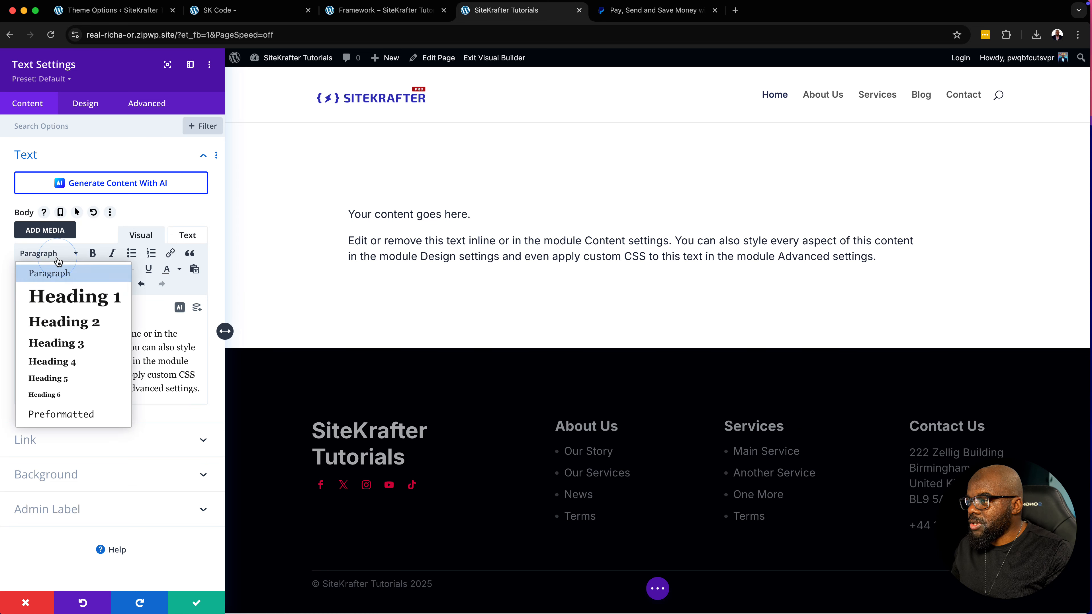
left_click(75, 296)
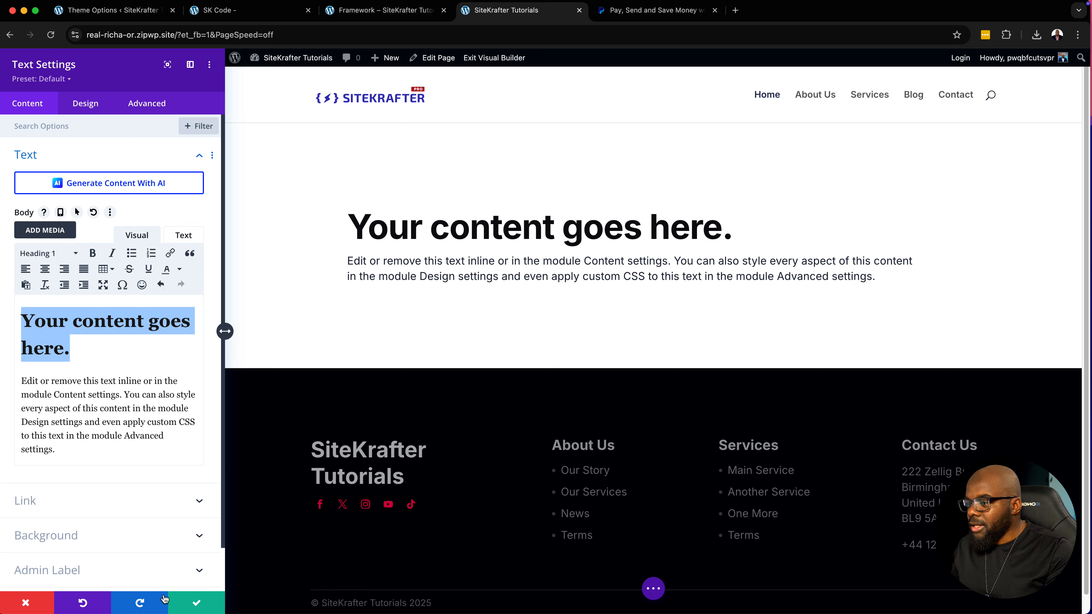
- Save the module settings and exit the Visual Builder to view the heading on the live home page
left_click(192, 606)
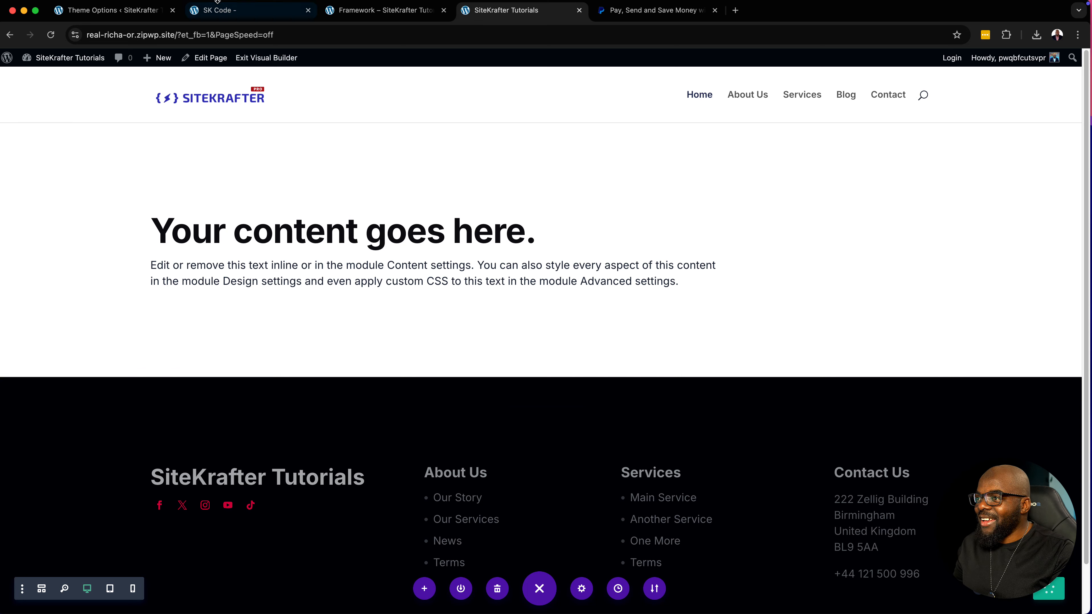
left_click(286, 59)
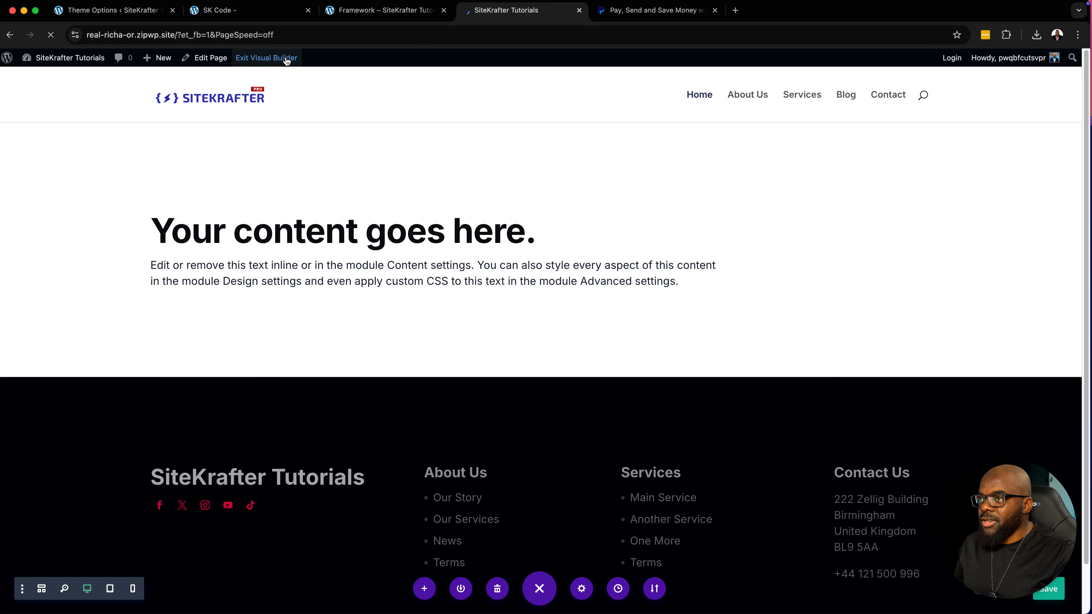
left_click_drag(1090, 275, 1088, 374)
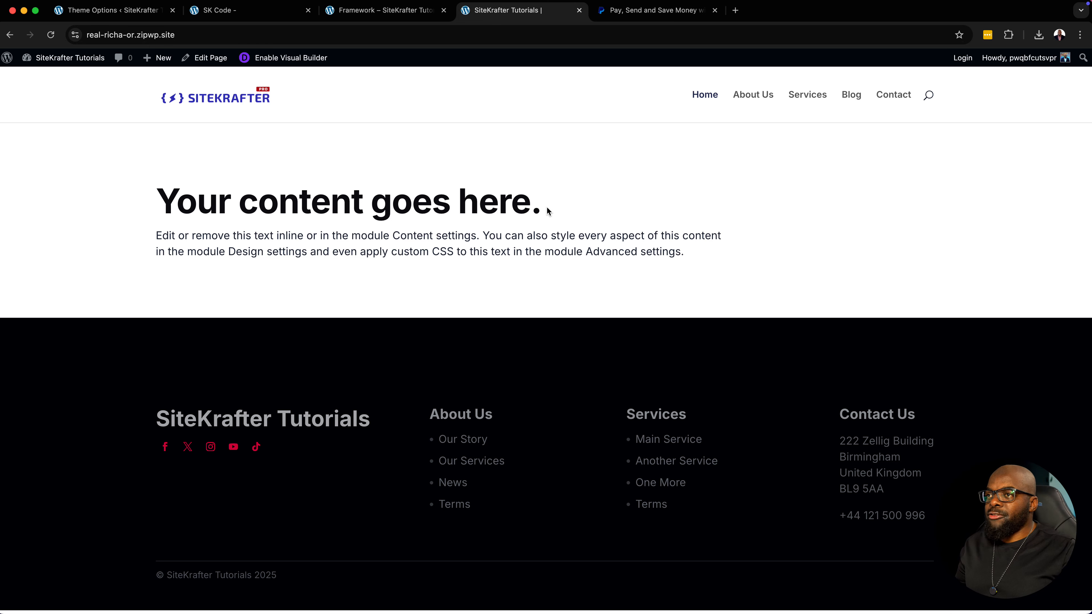
- Copy the headline "Smart, trusted payment solutions built for growth." from the PayPal business page
left_click(663, 13)
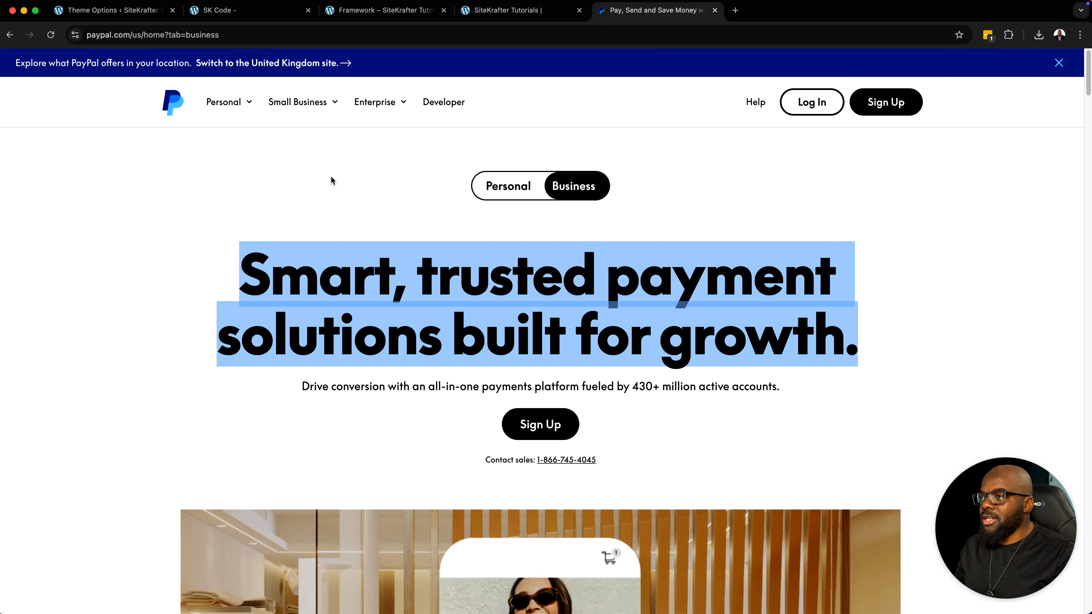
left_click(298, 279)
left_click_drag(249, 277, 899, 344)
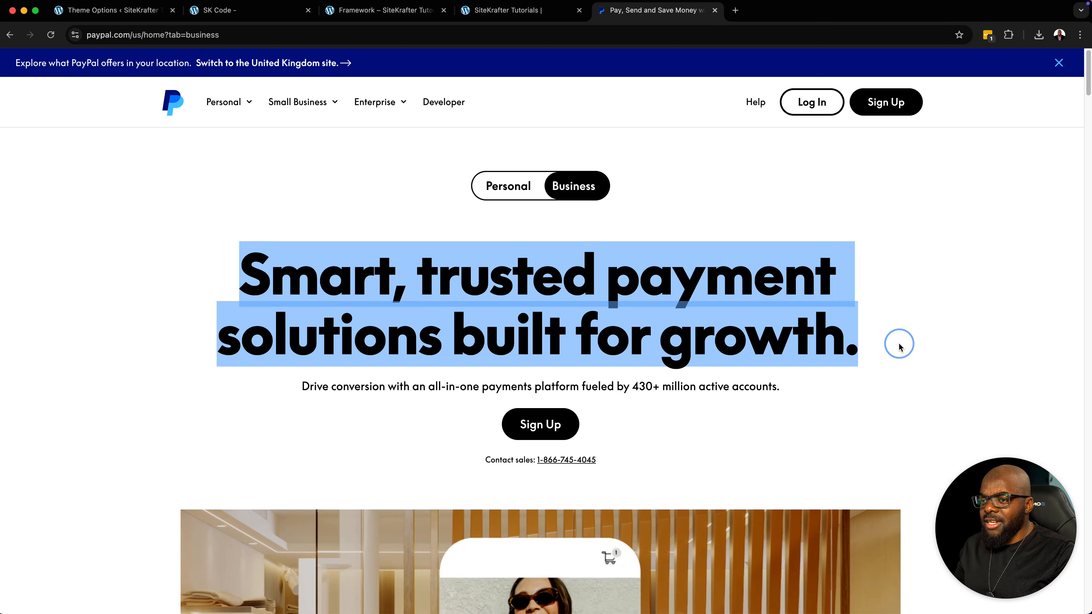
right_click(757, 336)
left_click(774, 361)
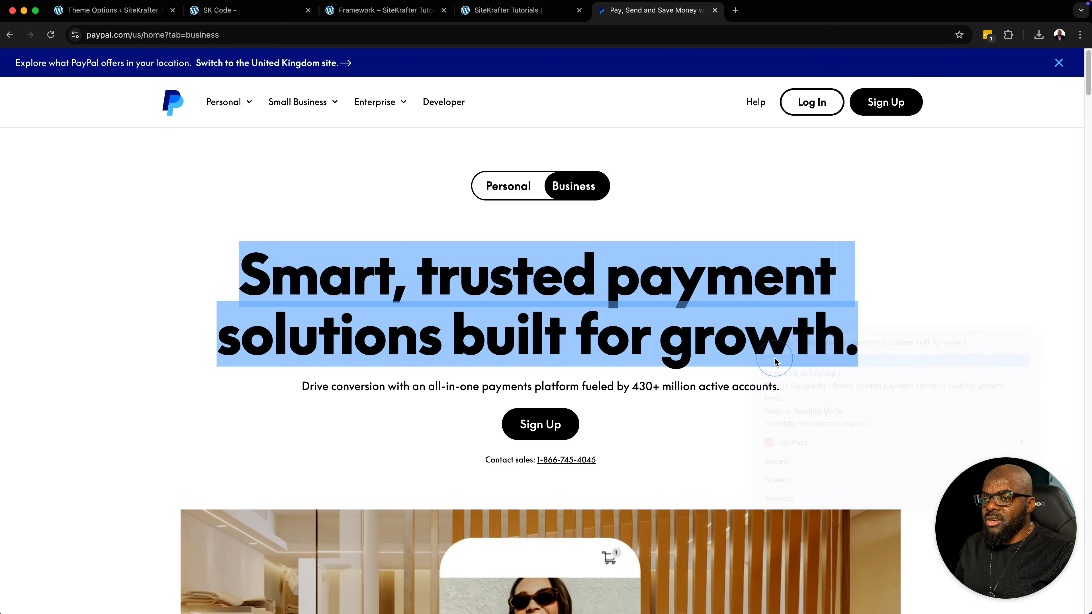
- Reopen the home page in the Visual Builder and clear the Text module's body content
left_click(529, 10)
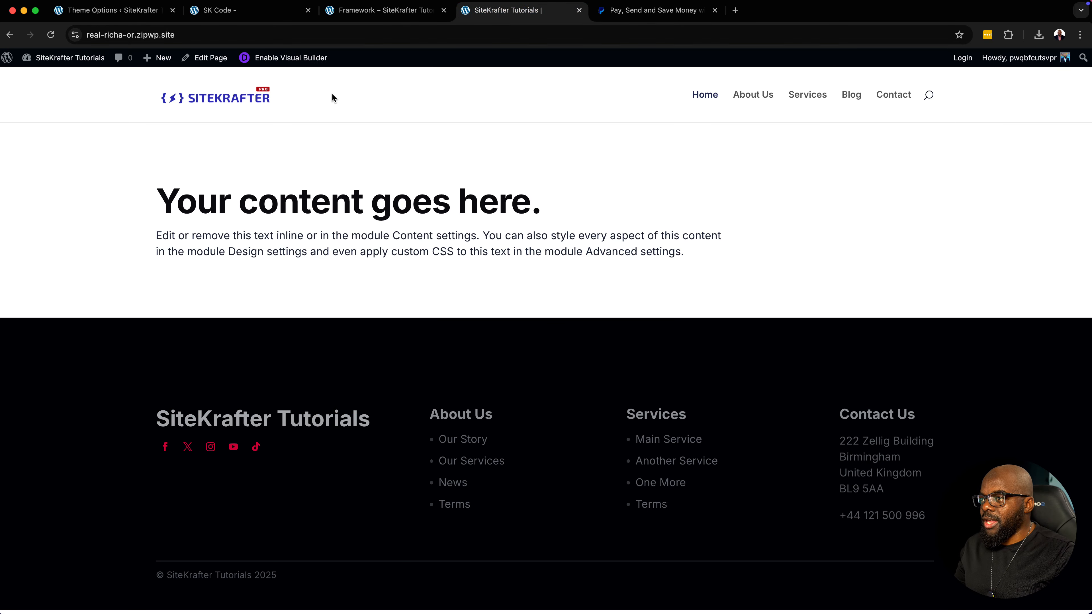
left_click(315, 61)
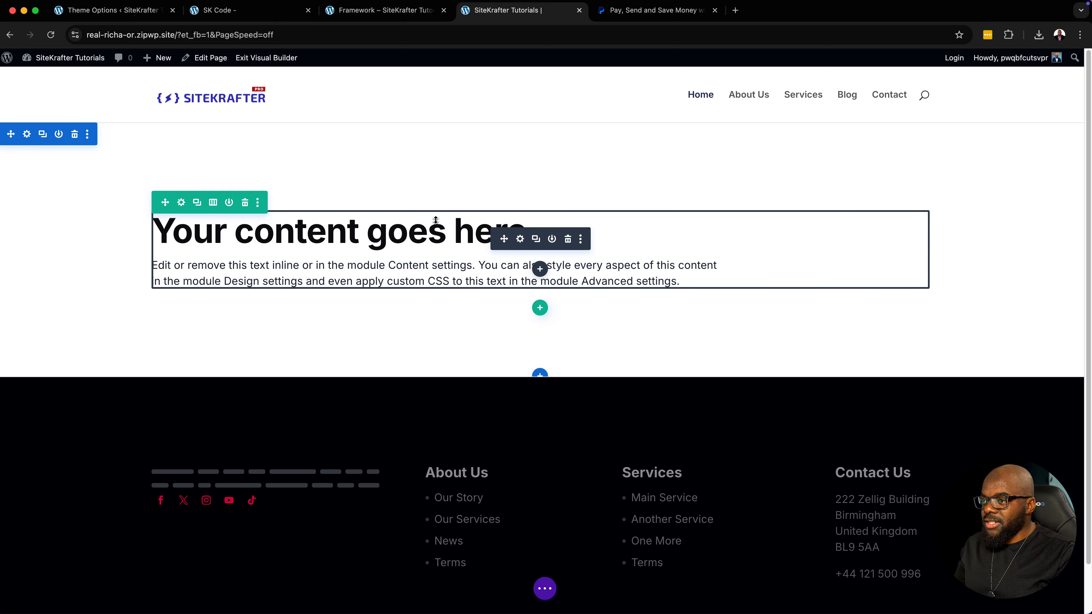
left_click(520, 239)
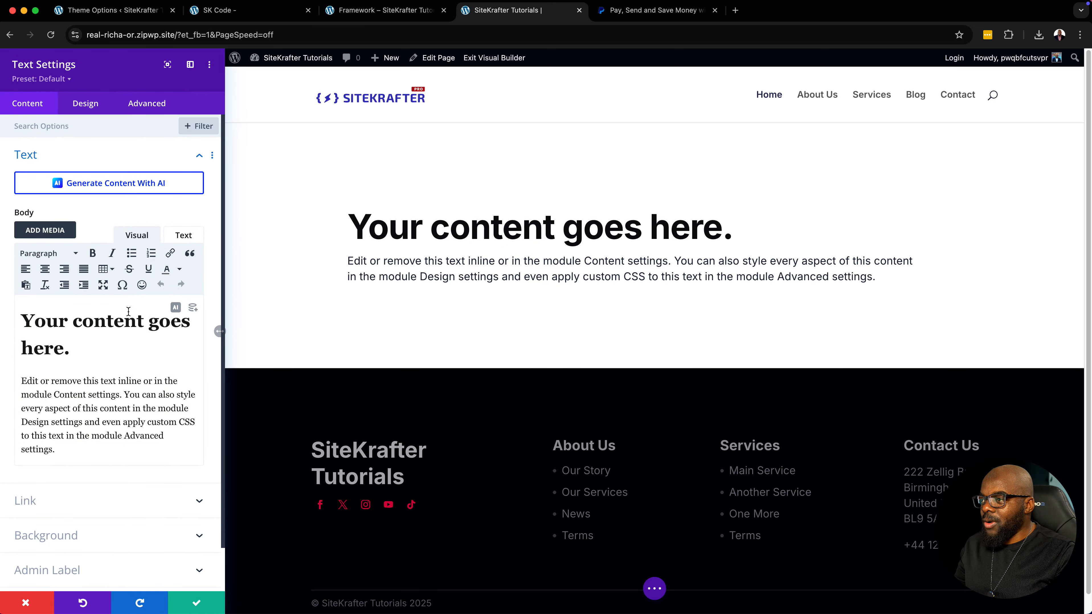
left_click(107, 322)
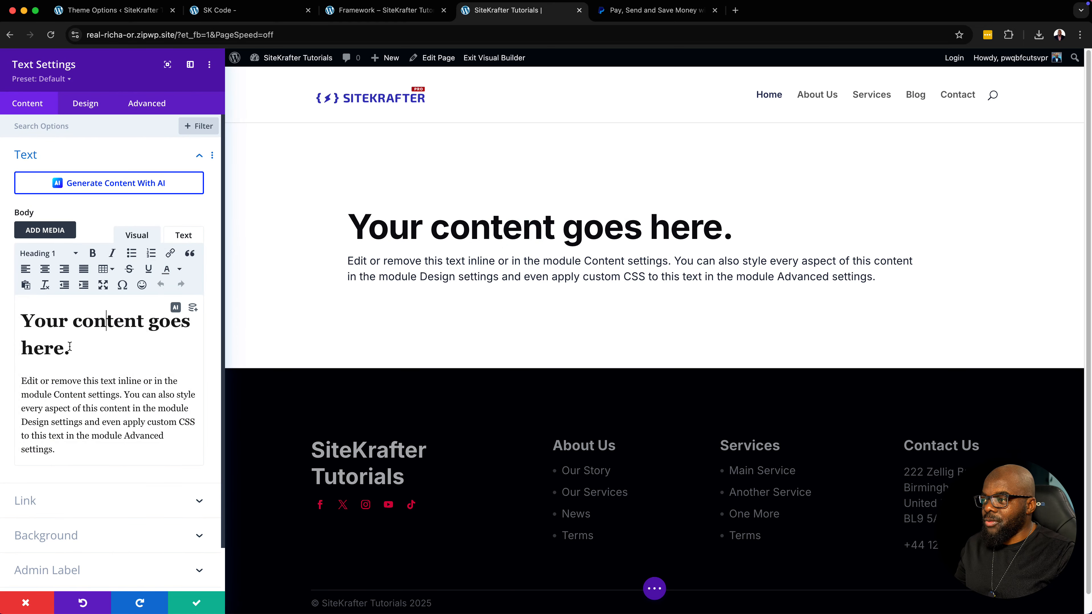
left_click_drag(92, 451, 21, 308)
key("BackSpace")
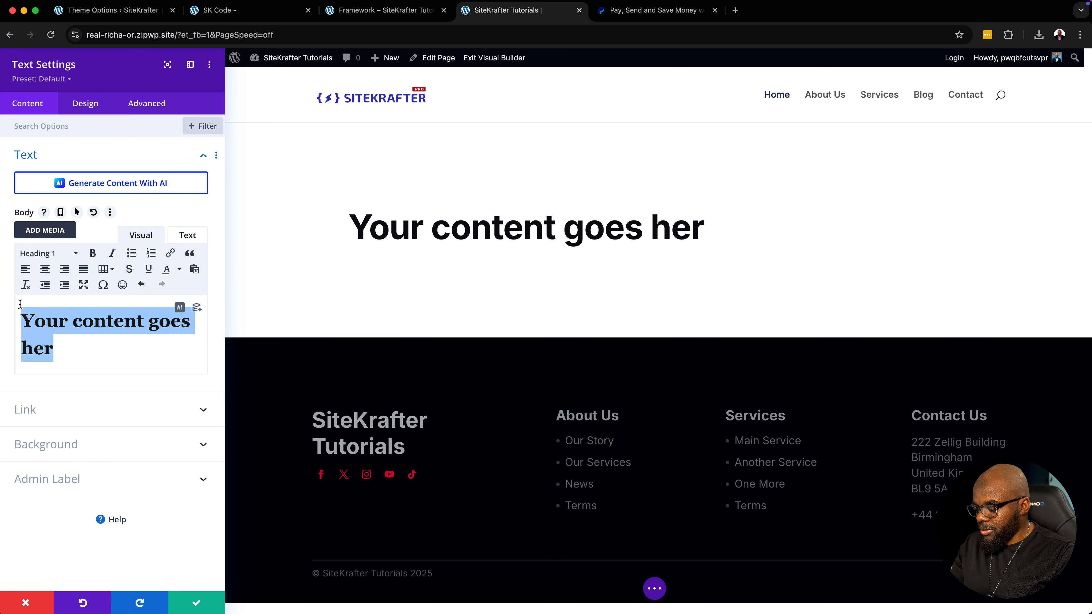
key("BackSpace")
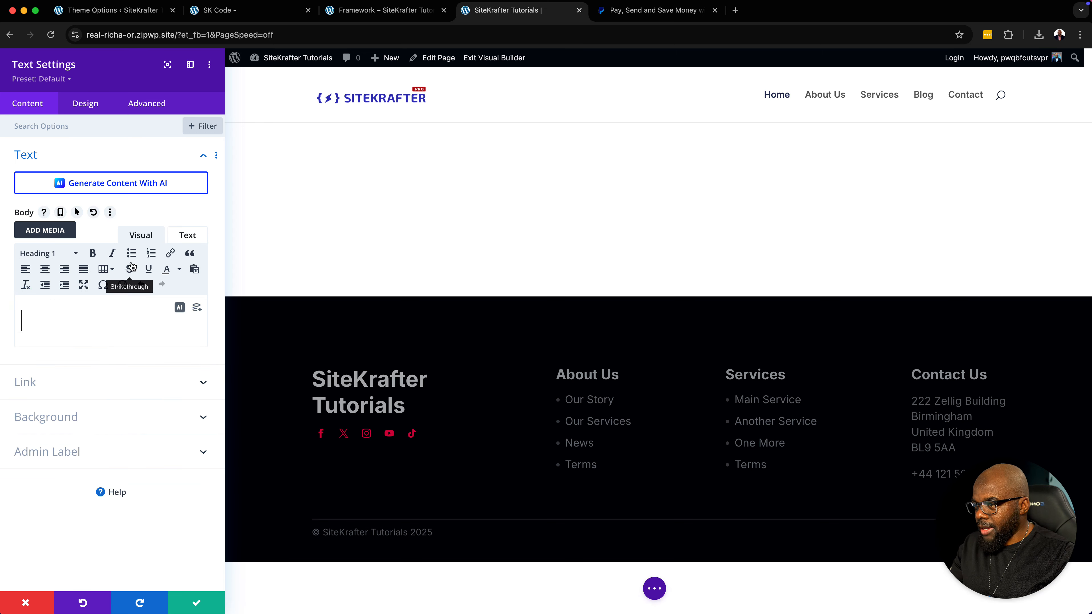
- Replace the leftover h1 tags in the body's HTML source with the copied PayPal headline and return to visual editing
left_click(195, 237)
left_click(127, 298)
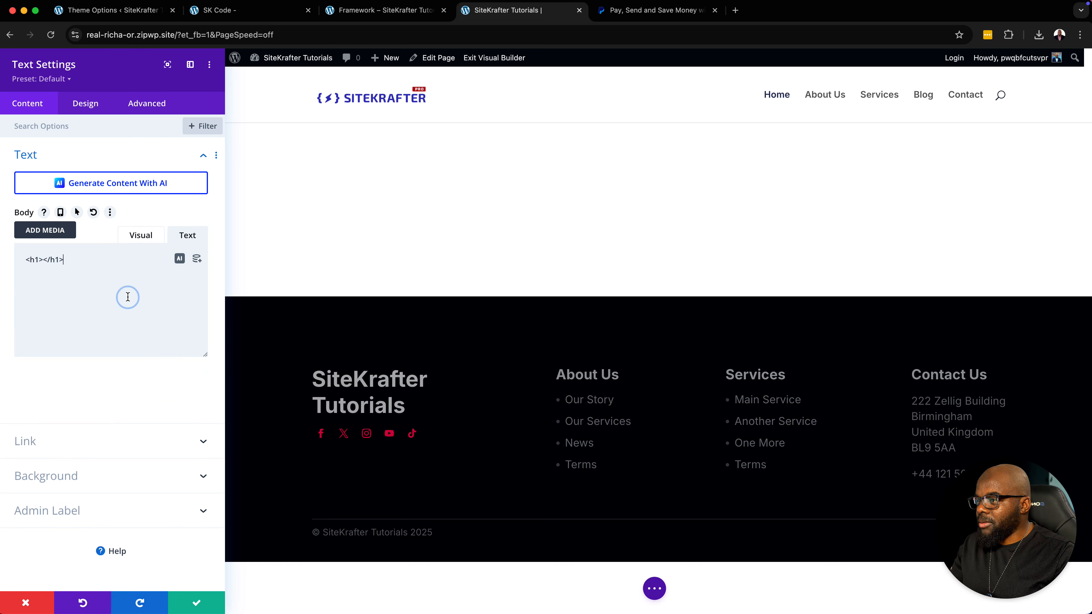
left_click(113, 263)
triple_click(113, 263)
key("super+v")
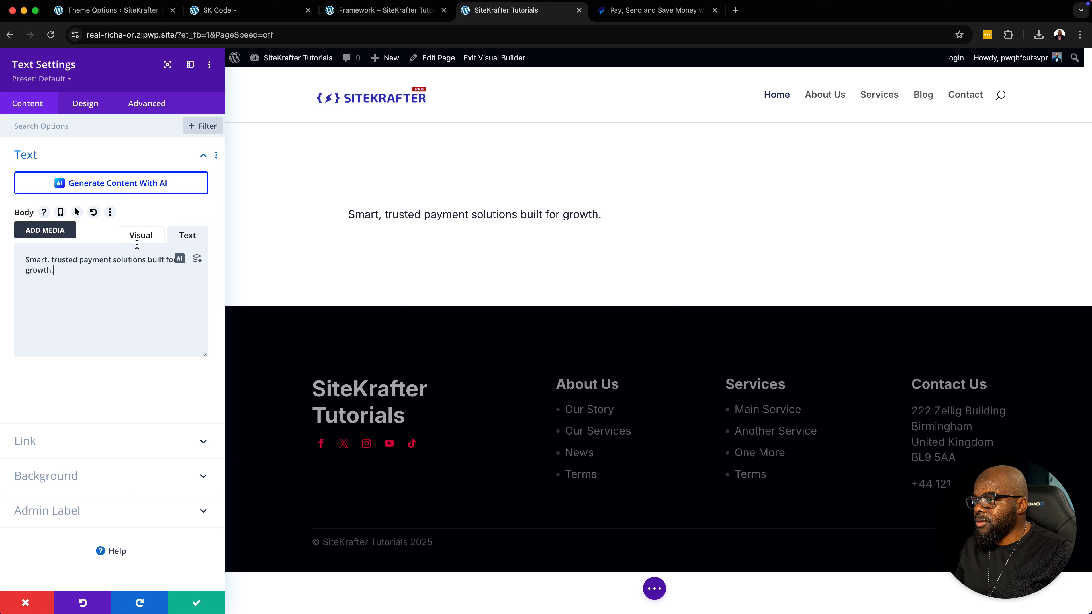
left_click(139, 235)
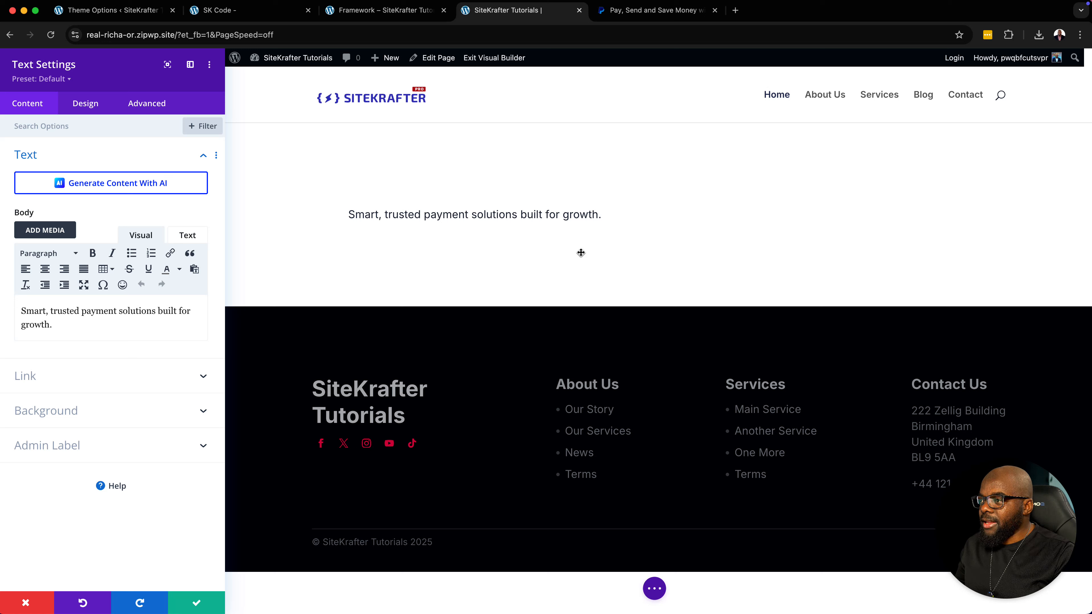
- Format the headline "Smart, trusted payment solutions built for growth." as Heading 1
left_click_drag(60, 324, 15, 313)
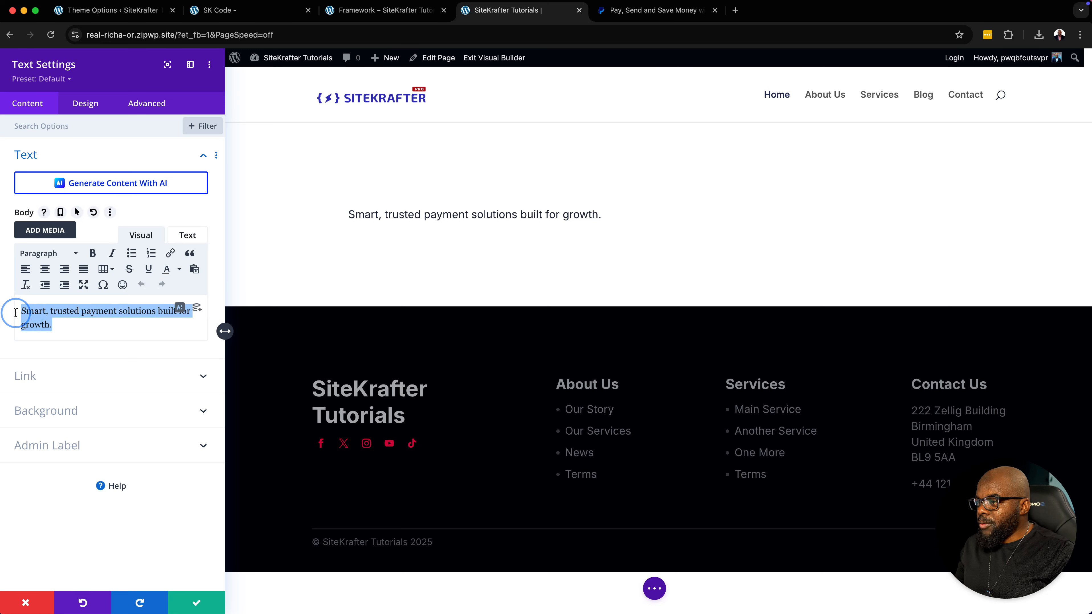
left_click(44, 254)
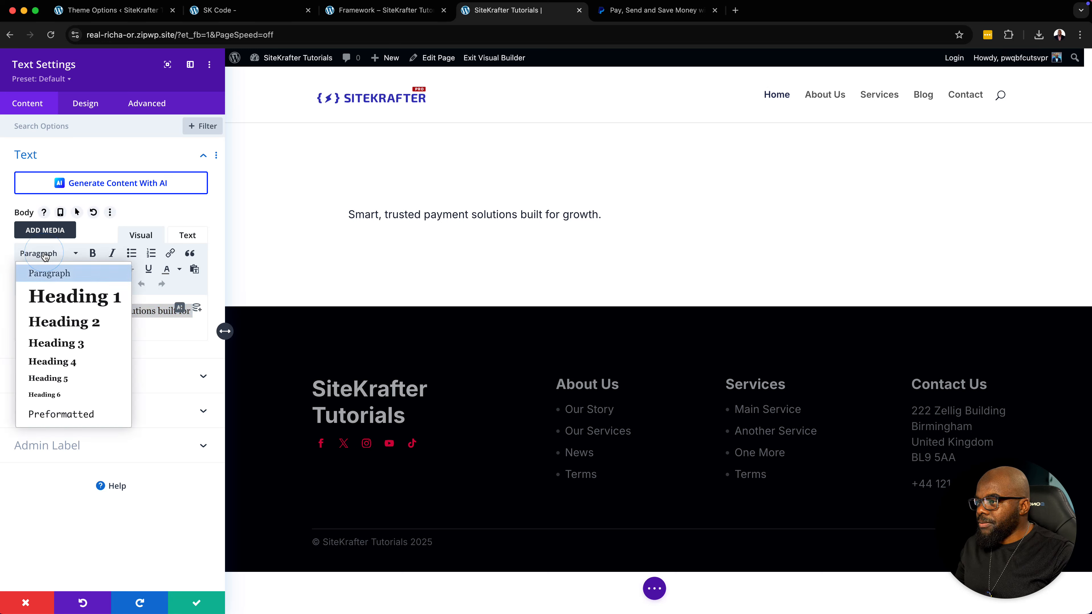
left_click(54, 296)
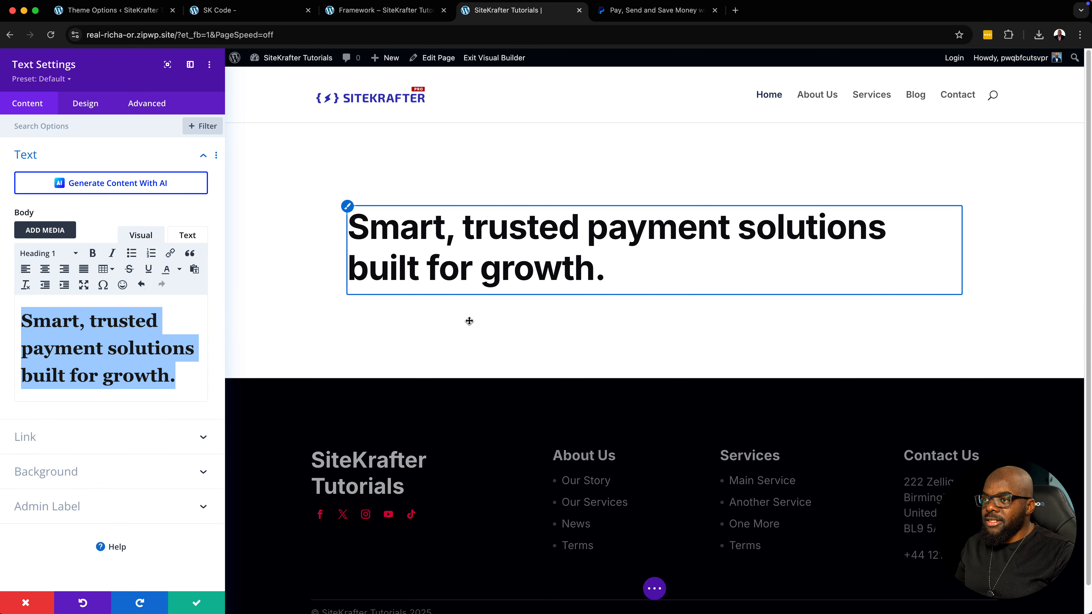
- Compare the Heading 1 text with the original PayPal headline, and undo the Heading 1 formatting
left_click(619, 15)
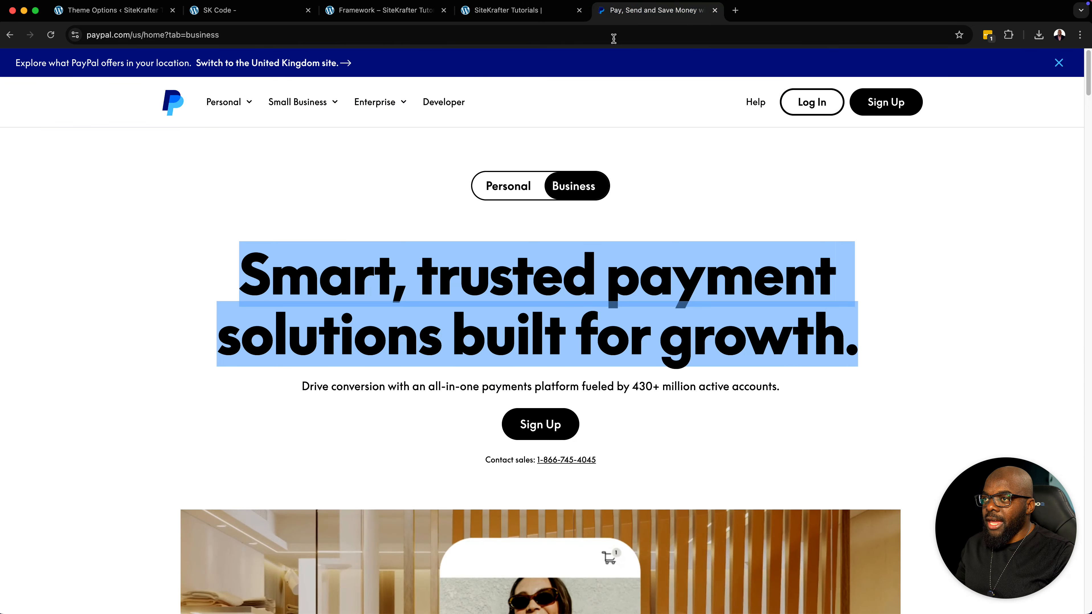
left_click(712, 252)
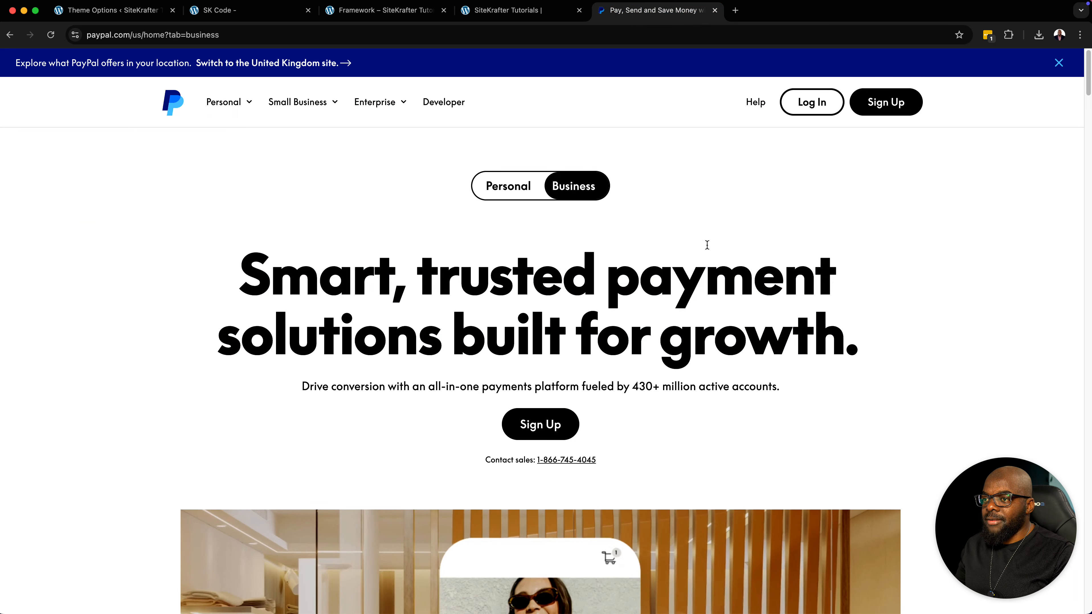
left_click(557, 17)
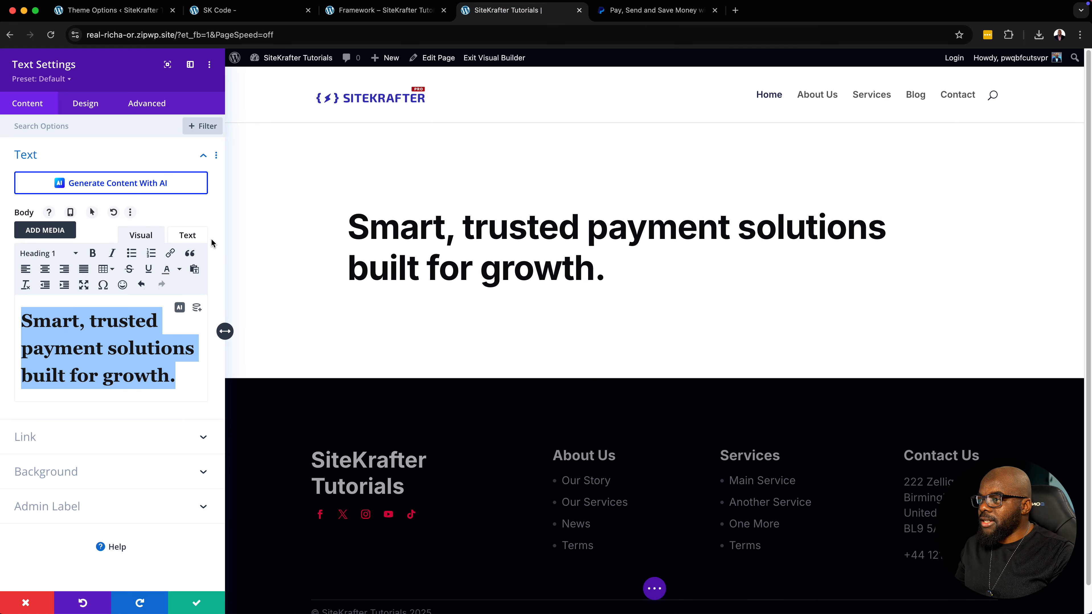
key("super+z")
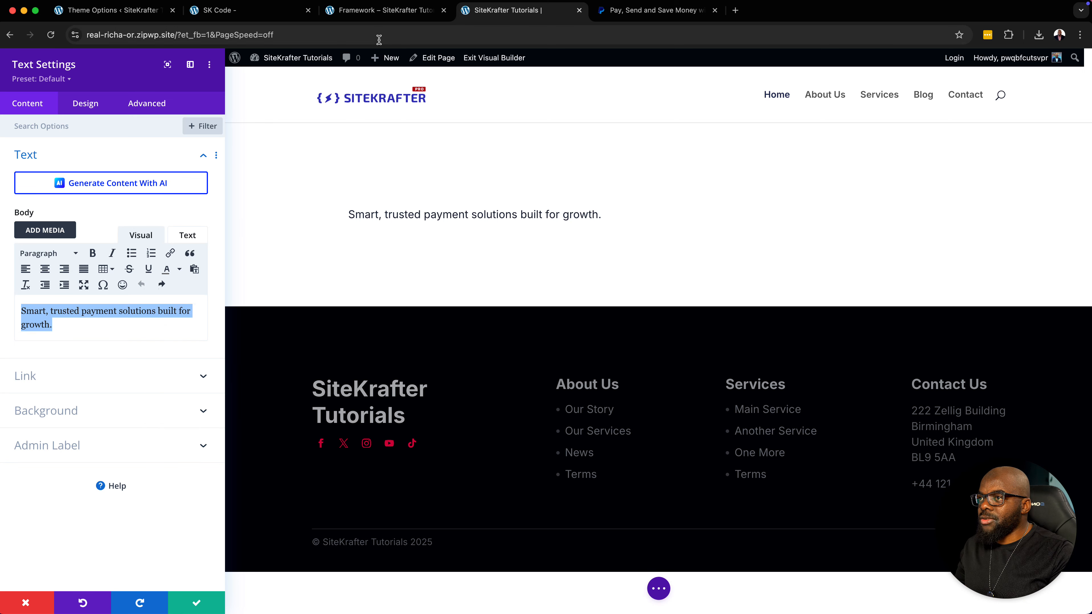
- Copy the XLarge class heading-xlarge from the Custom Fluid Headings list on the Framework page
left_click(384, 13)
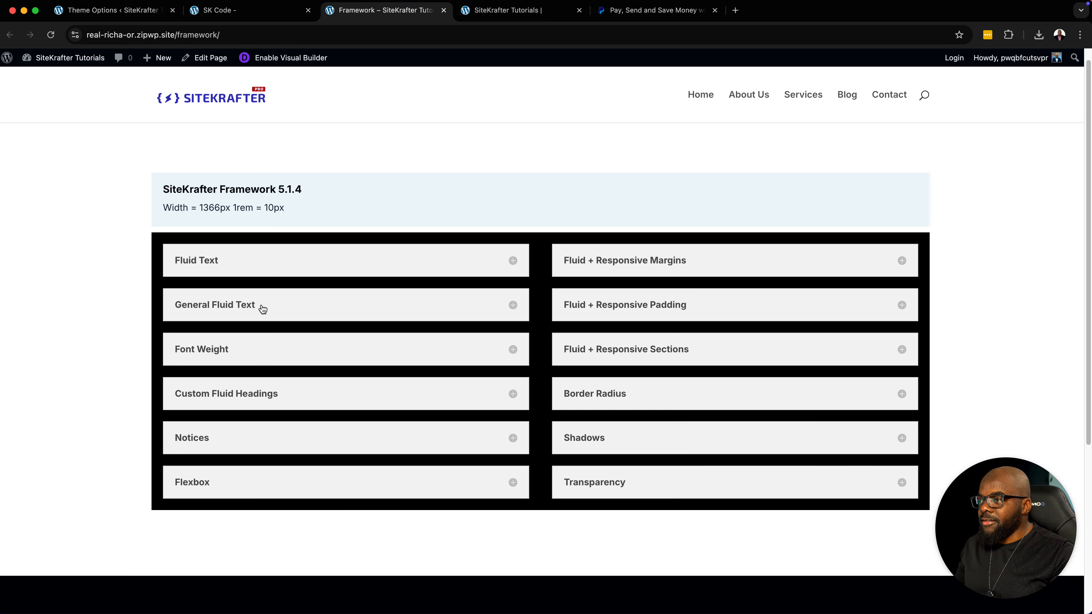
left_click(258, 396)
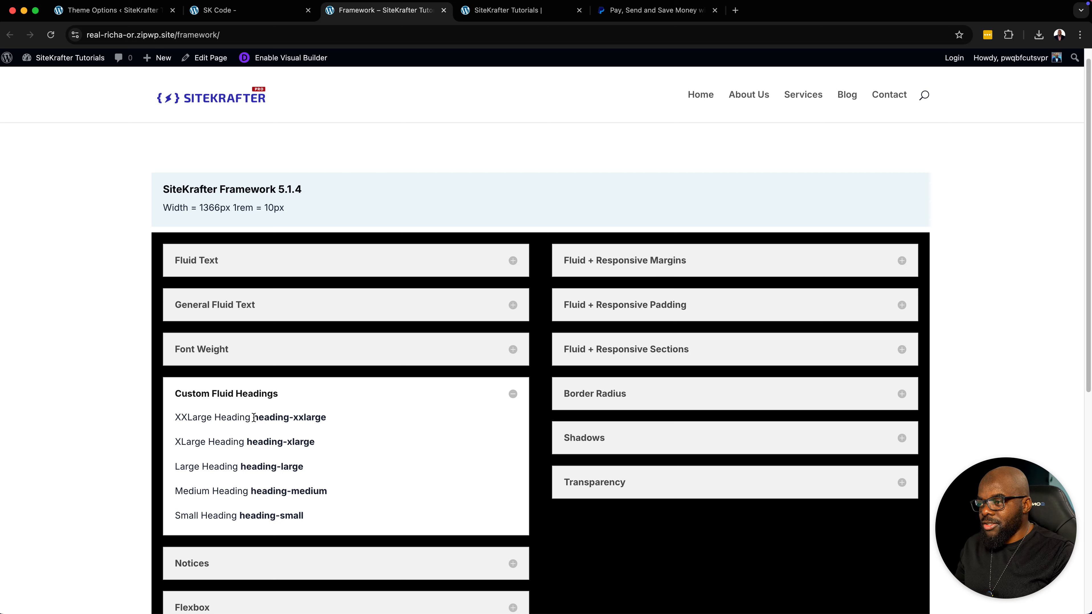
left_click_drag(249, 442, 337, 449)
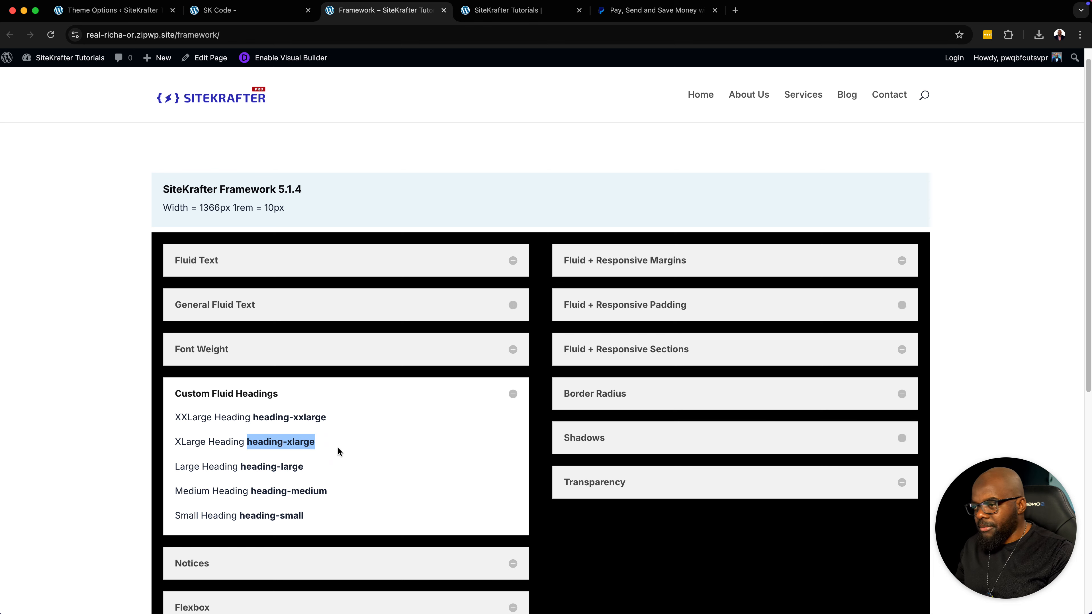
- Set the Text module's CSS class to heading-xlarge
left_click(538, 12)
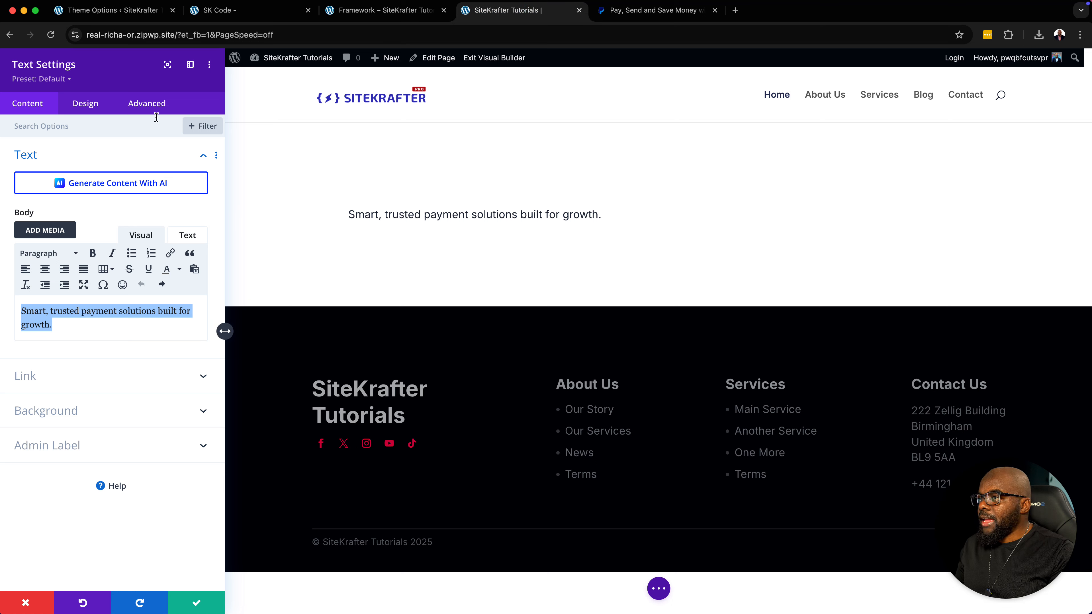
left_click(161, 106)
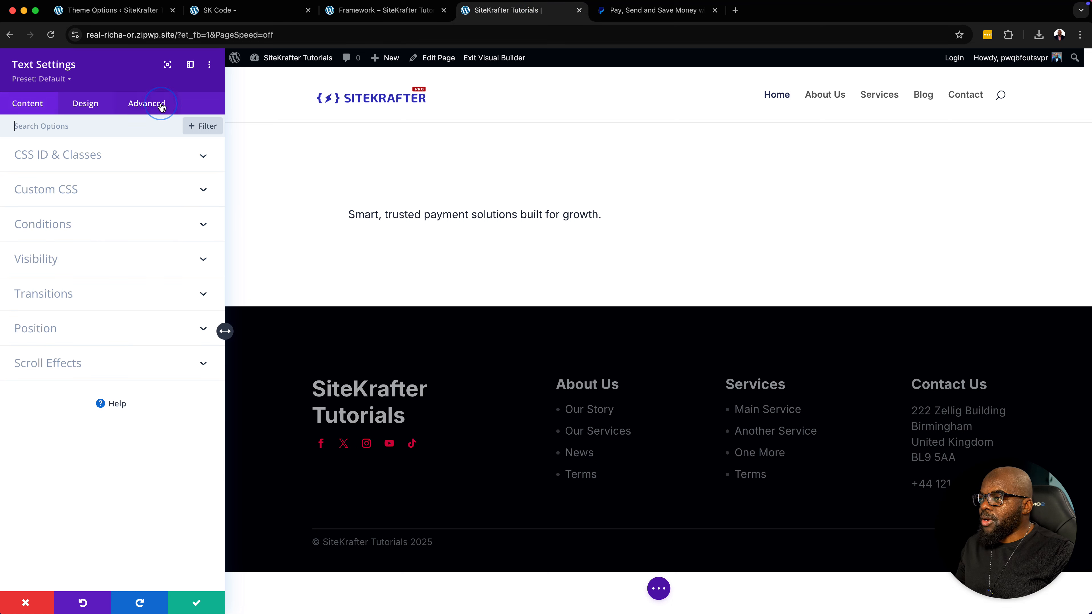
left_click(85, 156)
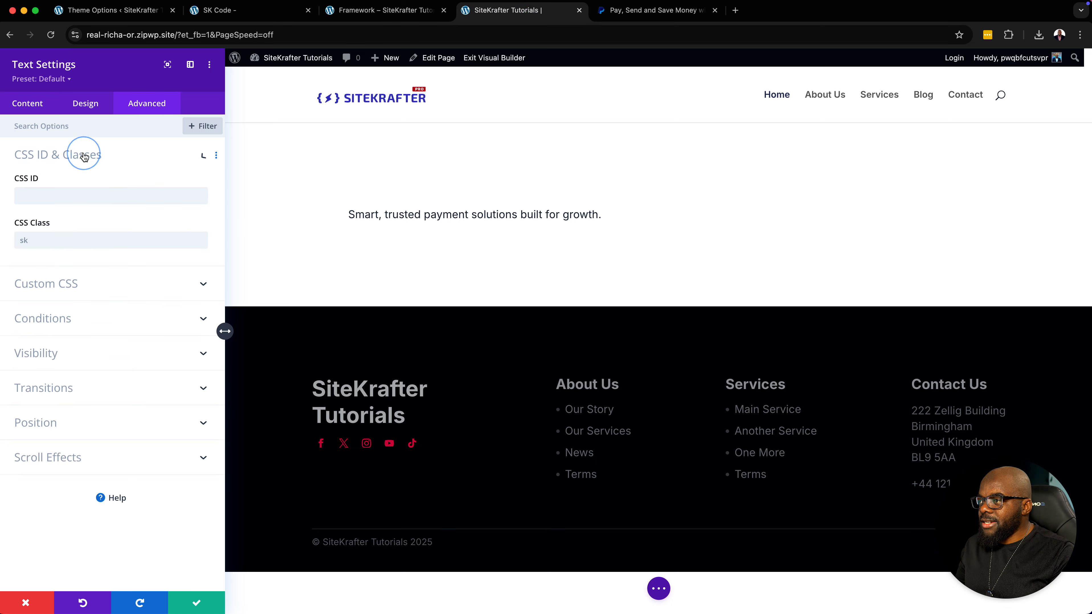
left_click(36, 239)
type("heading-xlarge")
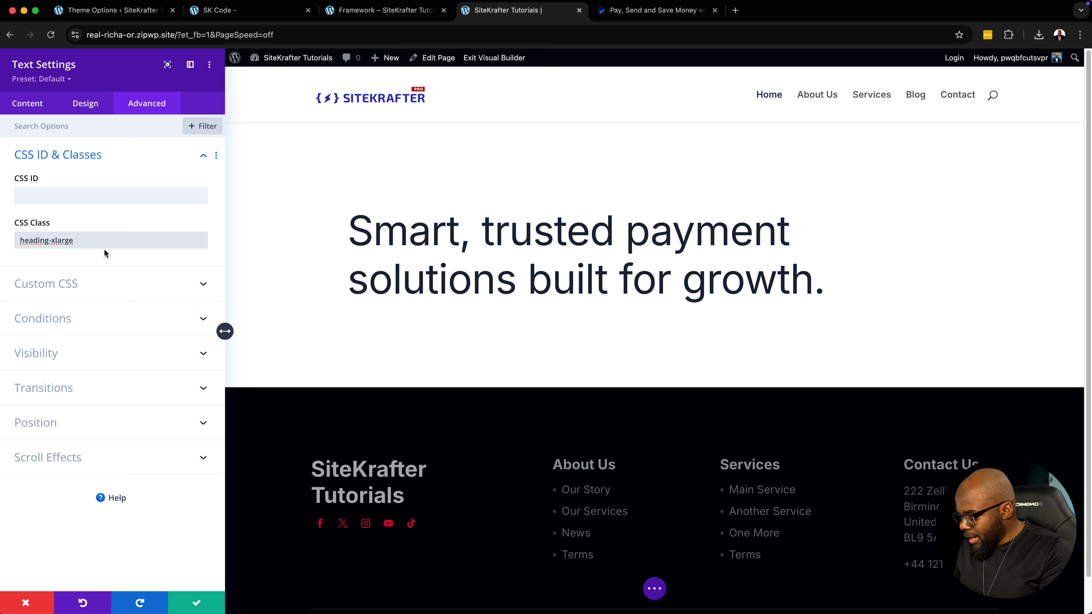
- Add a bold class after heading-xlarge and change it to xbold
type("bold")
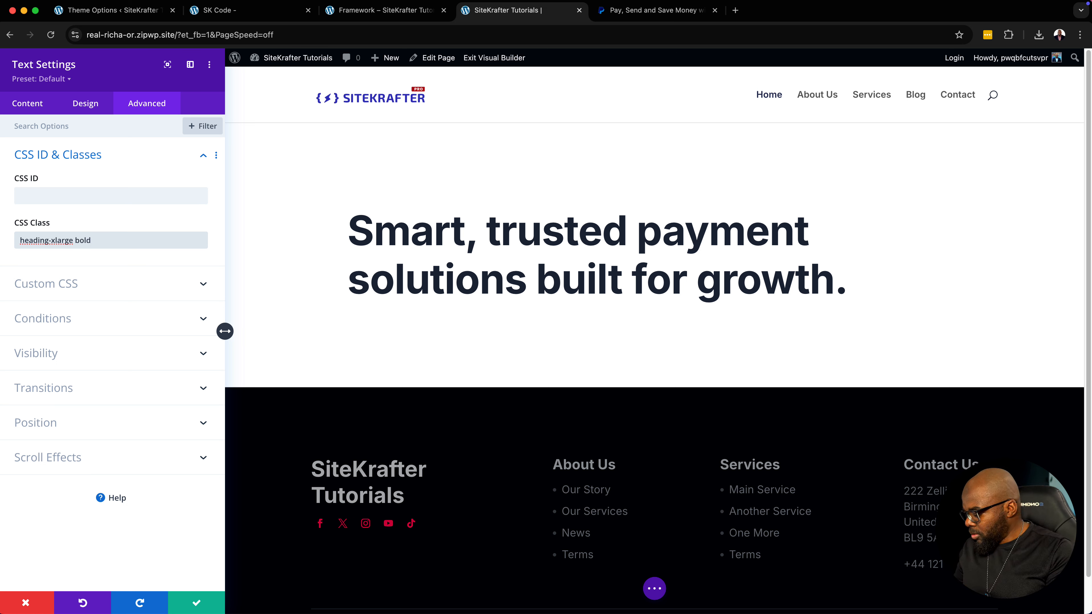
type("x")
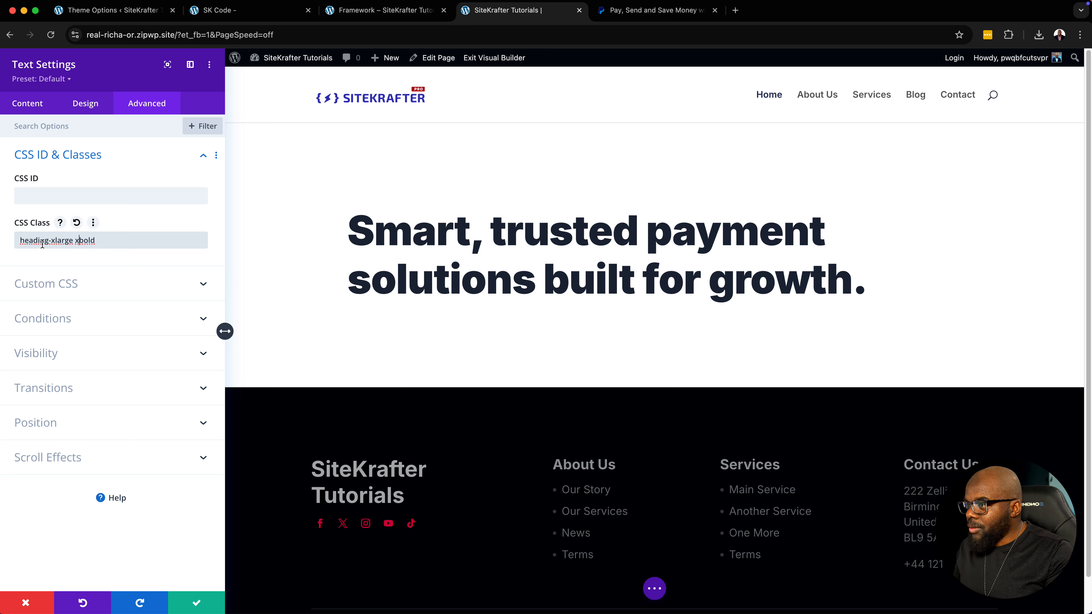
- Change the heading size class to heading-xxxlarge, keeping the xbold class
left_click(53, 242)
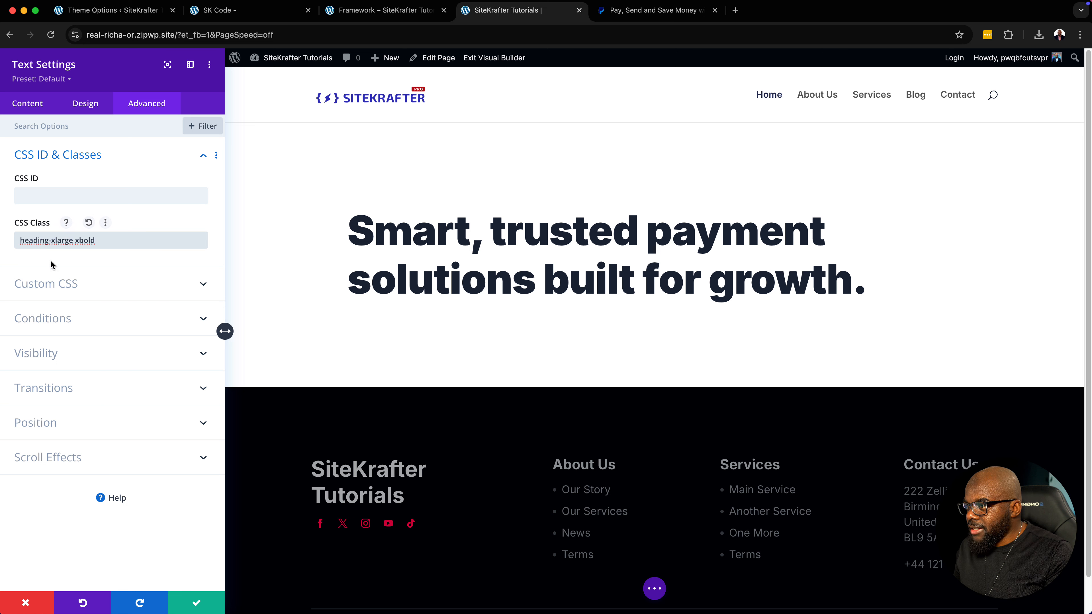
type("x")
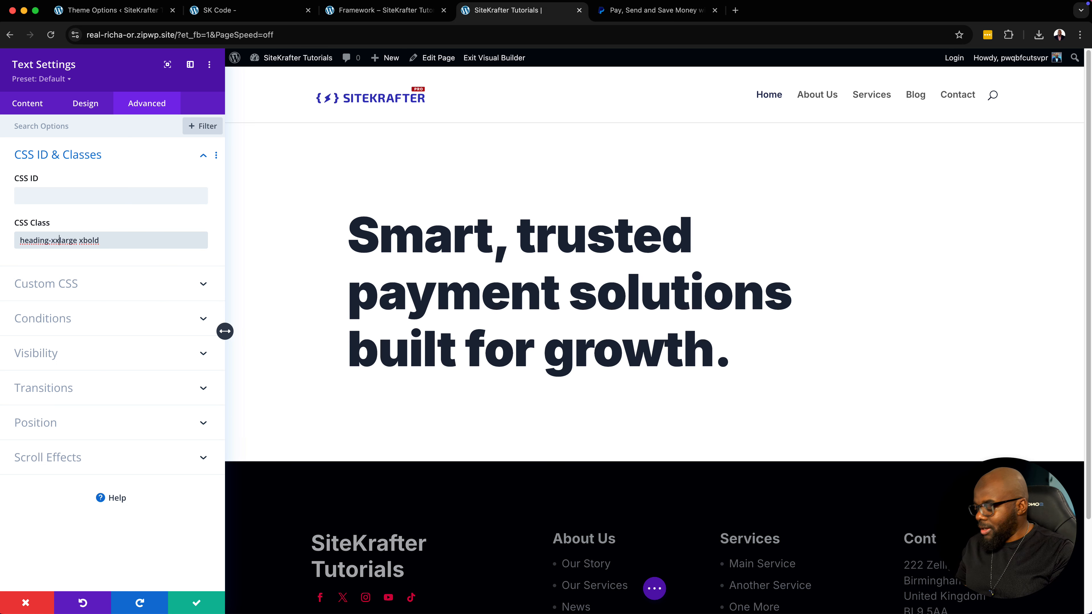
type("x")
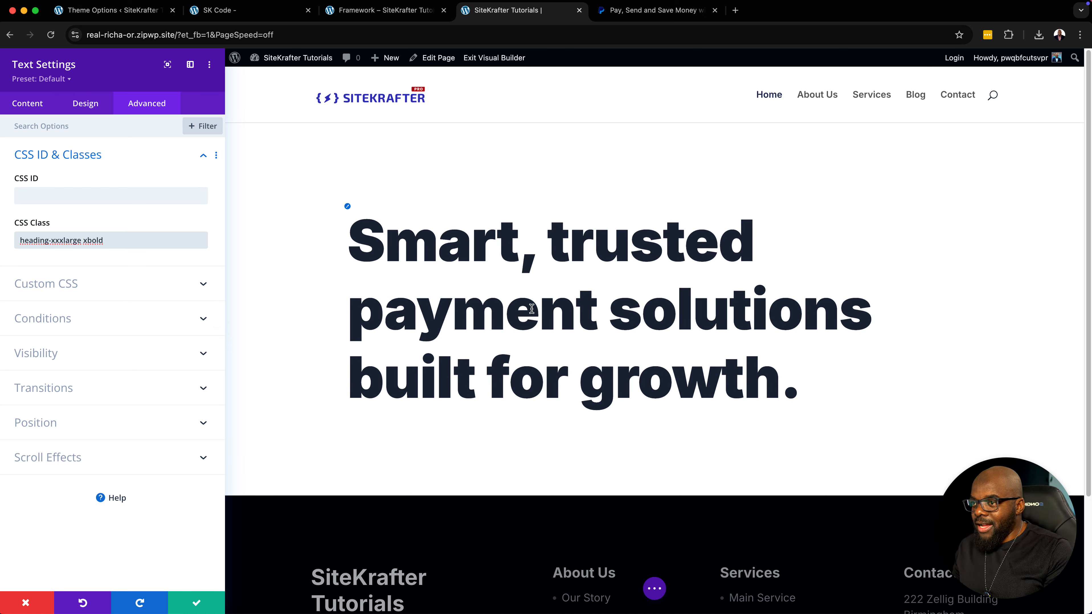
- Compare the headline with PayPal's original, and add the center class after xbold in the Text module's CSS class
left_click(633, 14)
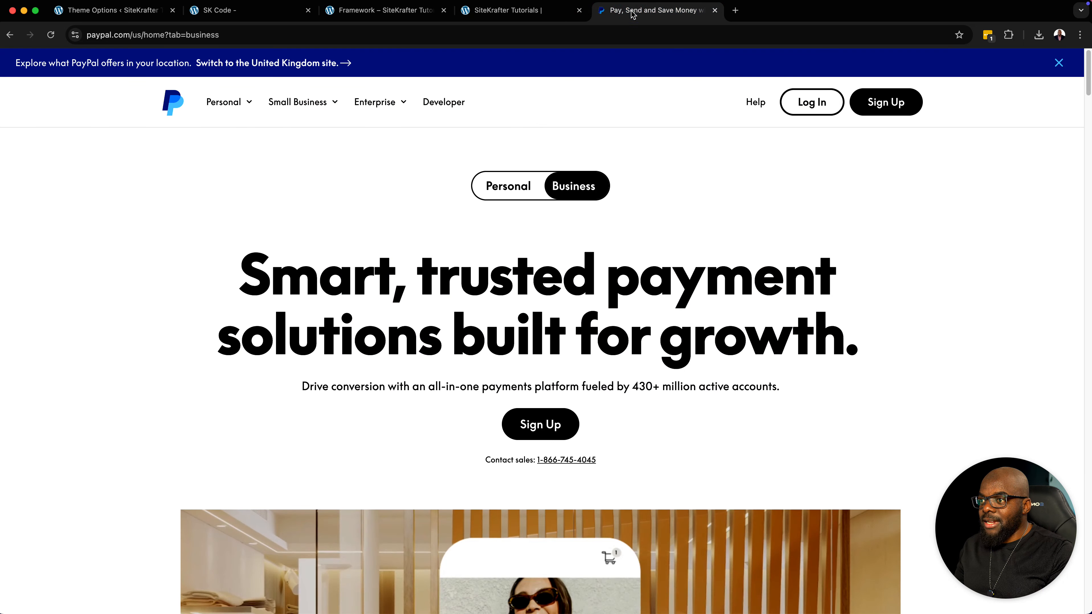
left_click(540, 14)
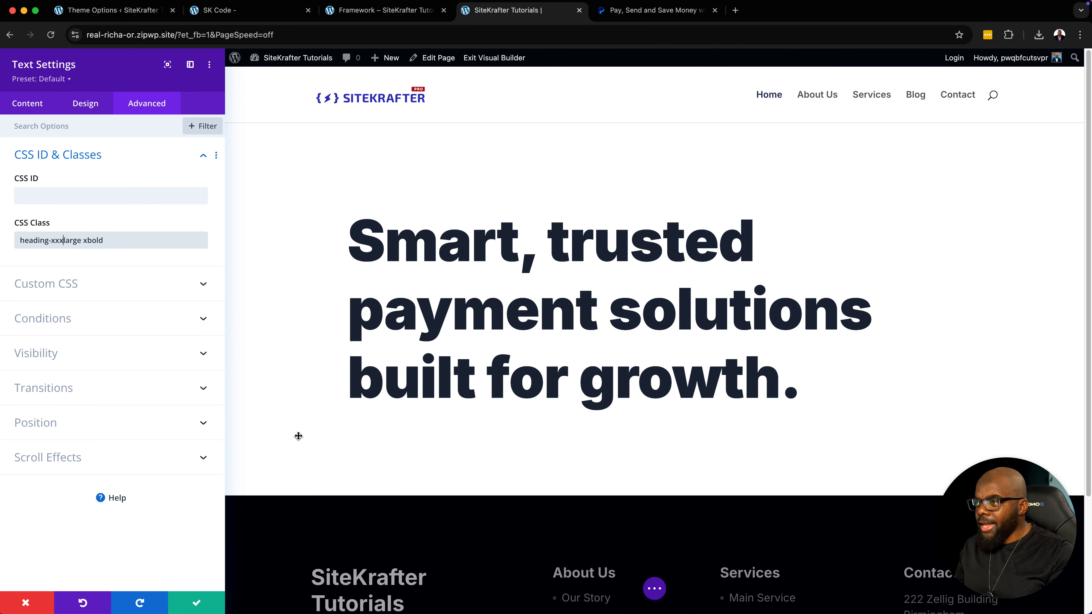
left_click(122, 237)
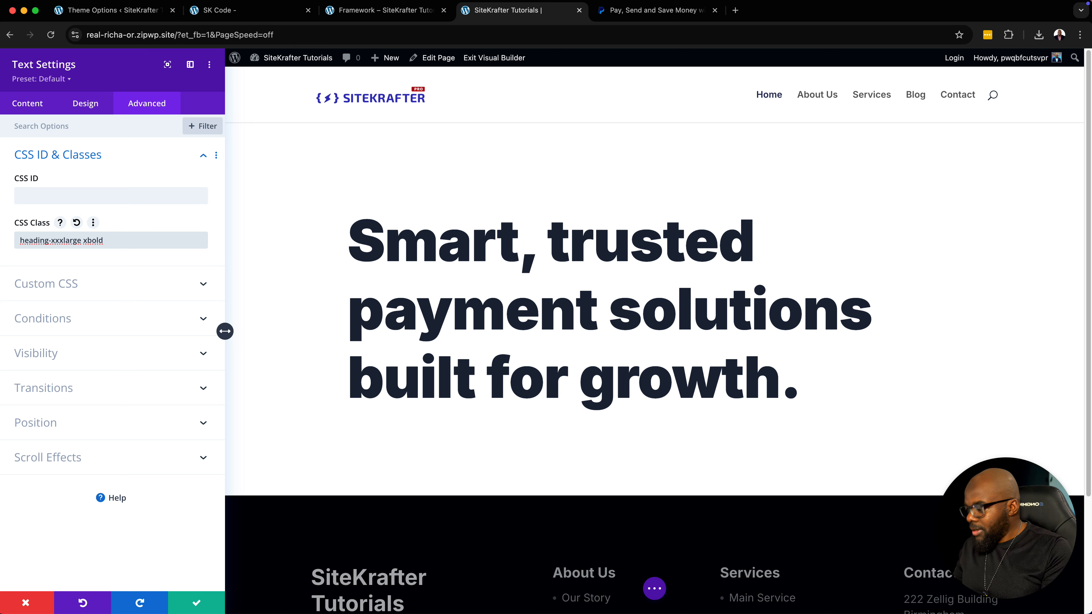
type("center")
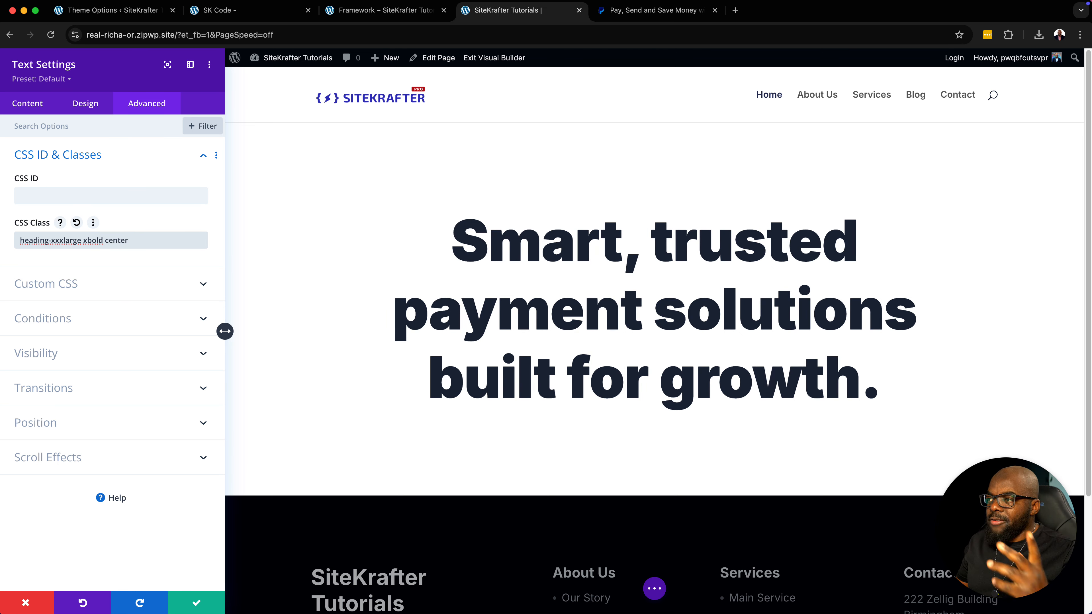
- Examine the General Fluid Text, Fluid Text and Font Weight class lists on the Framework page
left_click(414, 17)
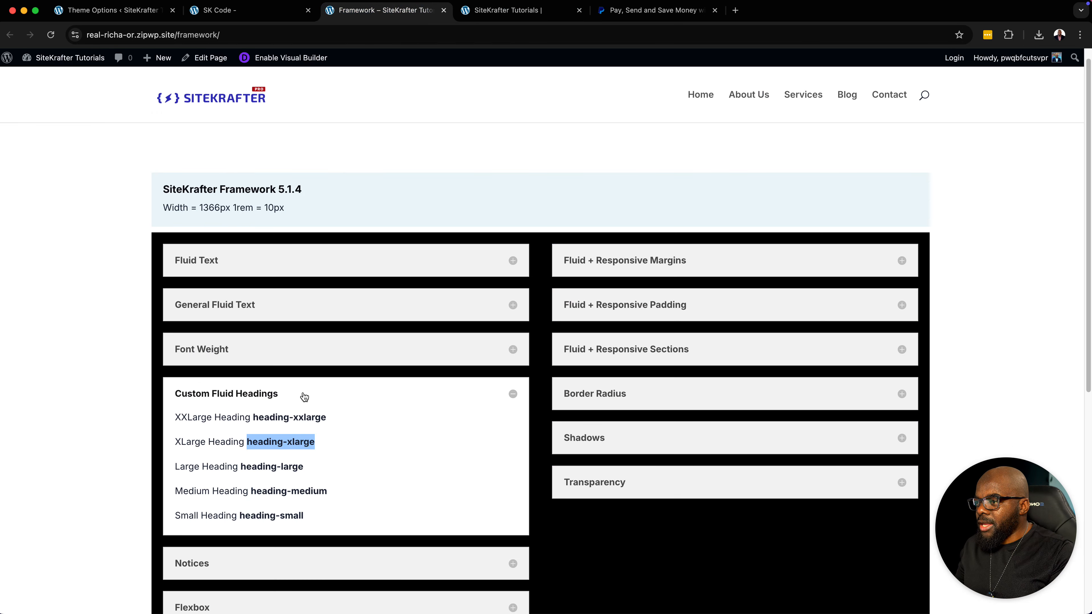
left_click(305, 395)
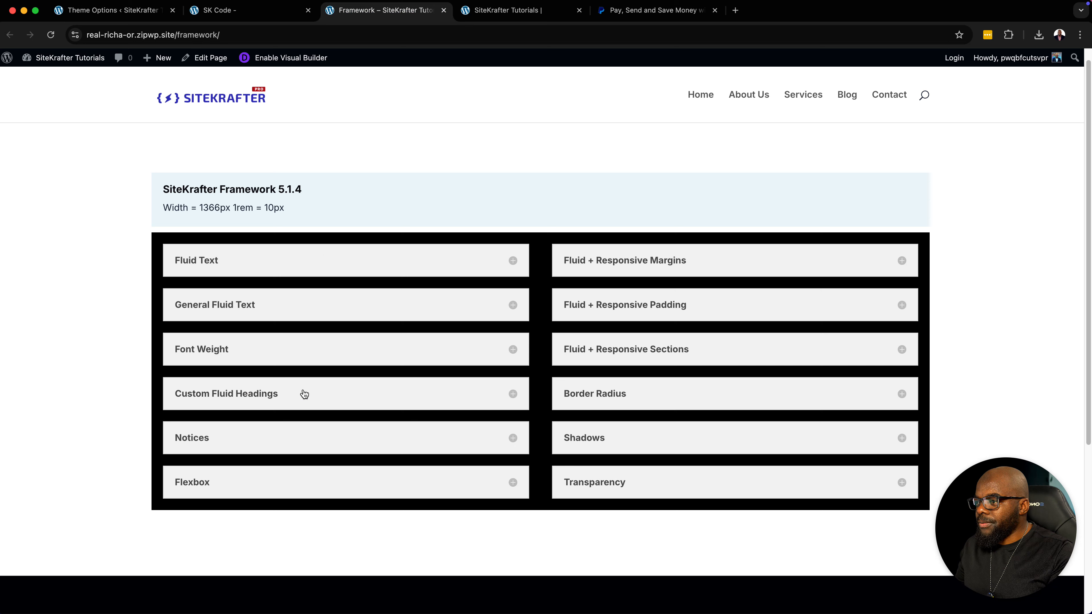
scroll(304, 395, "down", 2)
left_click(305, 254)
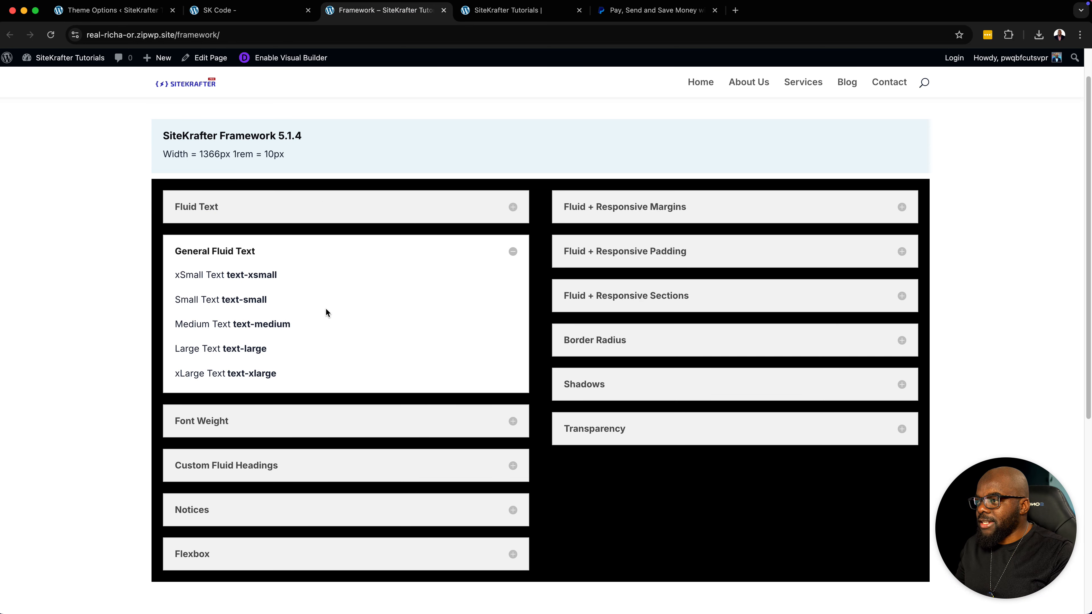
left_click(351, 211)
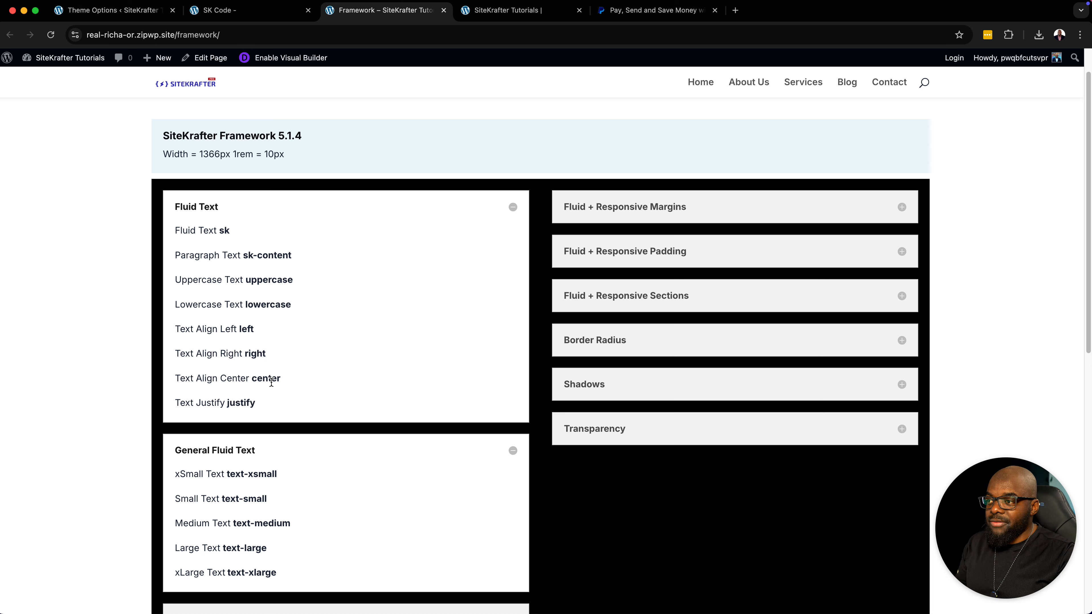
left_click(417, 212)
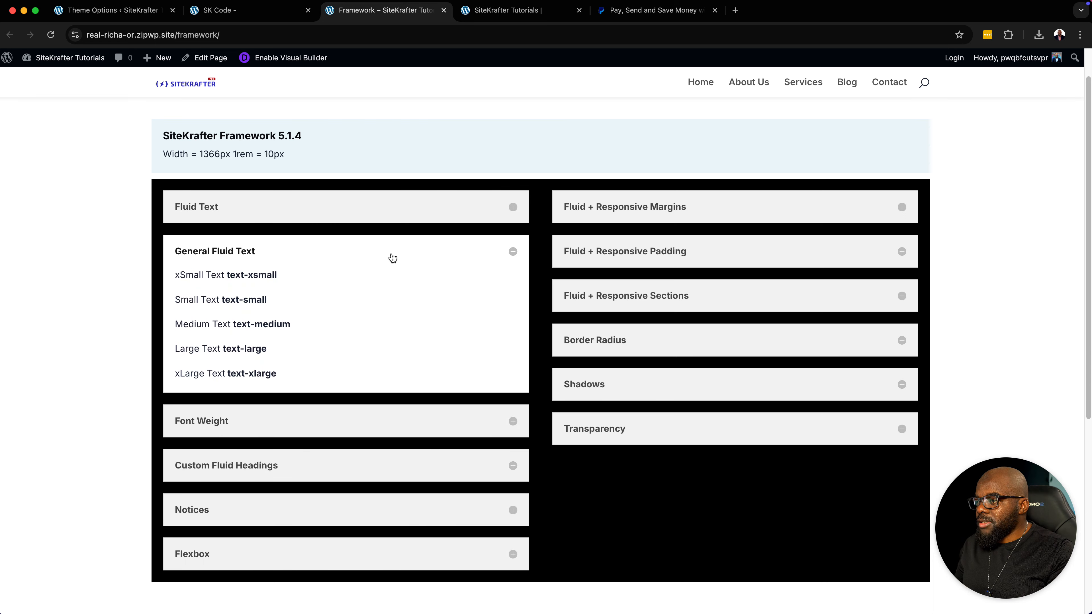
left_click(391, 255)
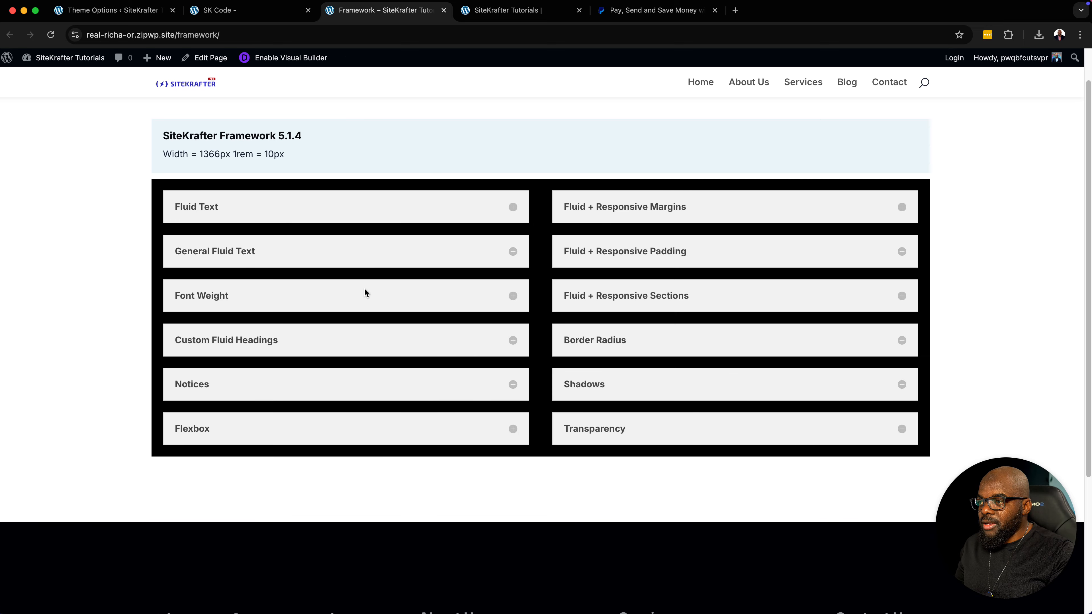
left_click(362, 301)
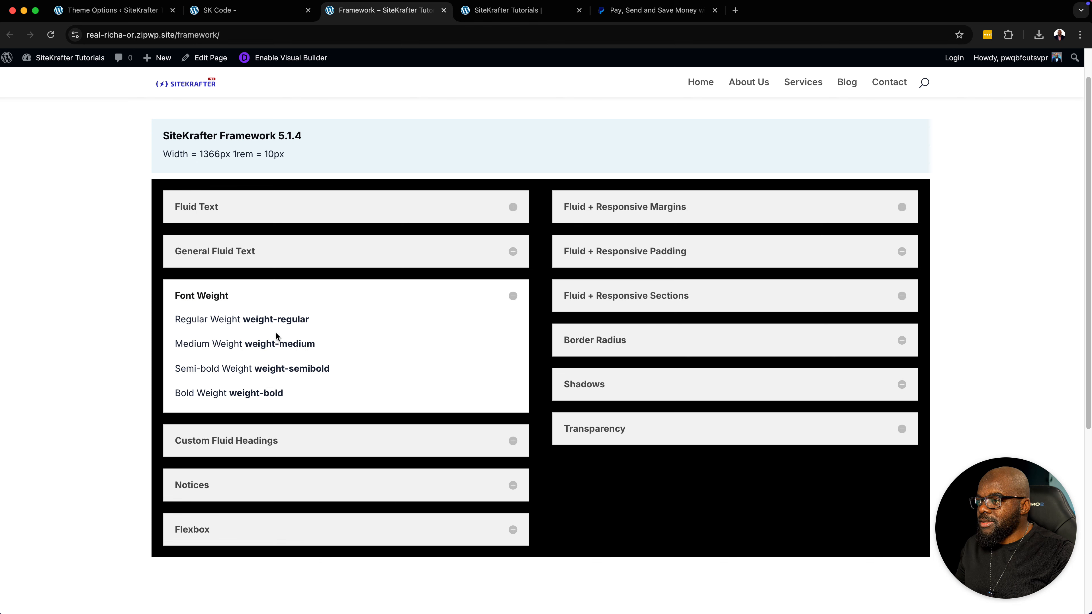
left_click(366, 296)
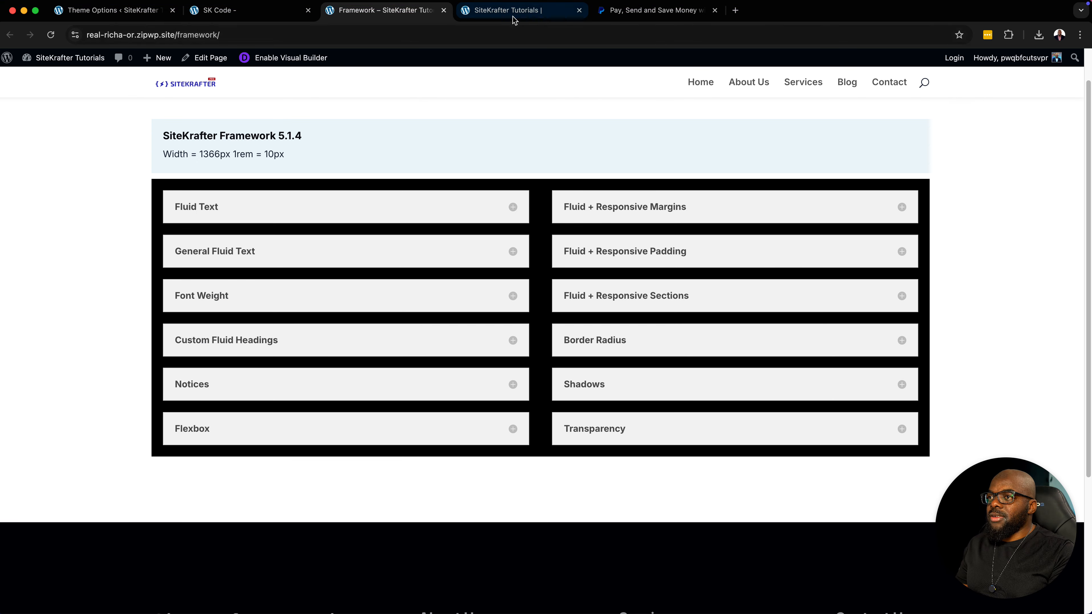
- Copy the sentence below the headline on the PayPal business page
left_click(515, 15)
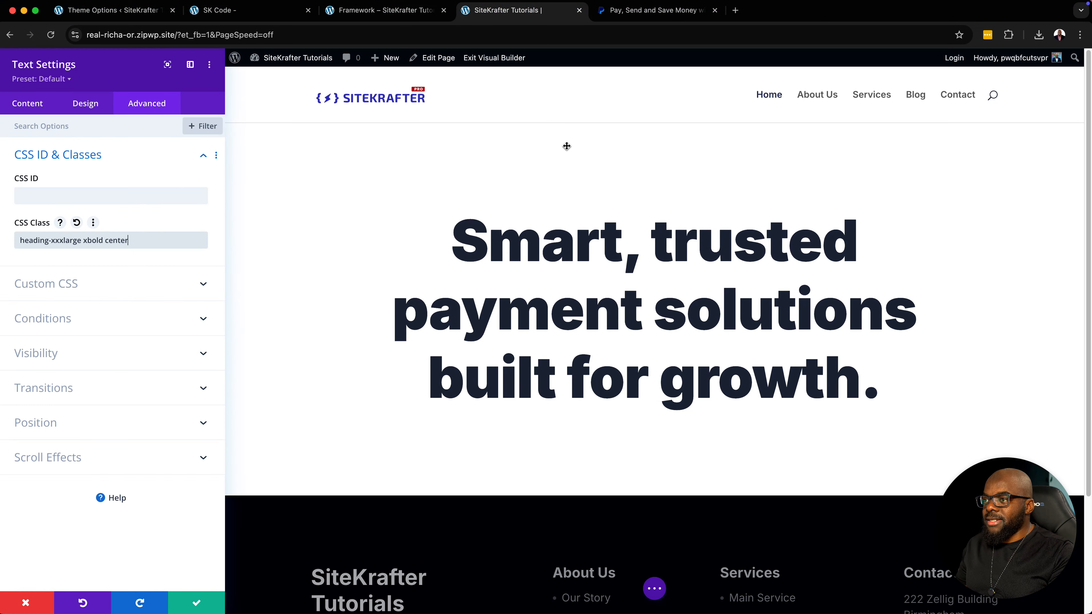
left_click(625, 13)
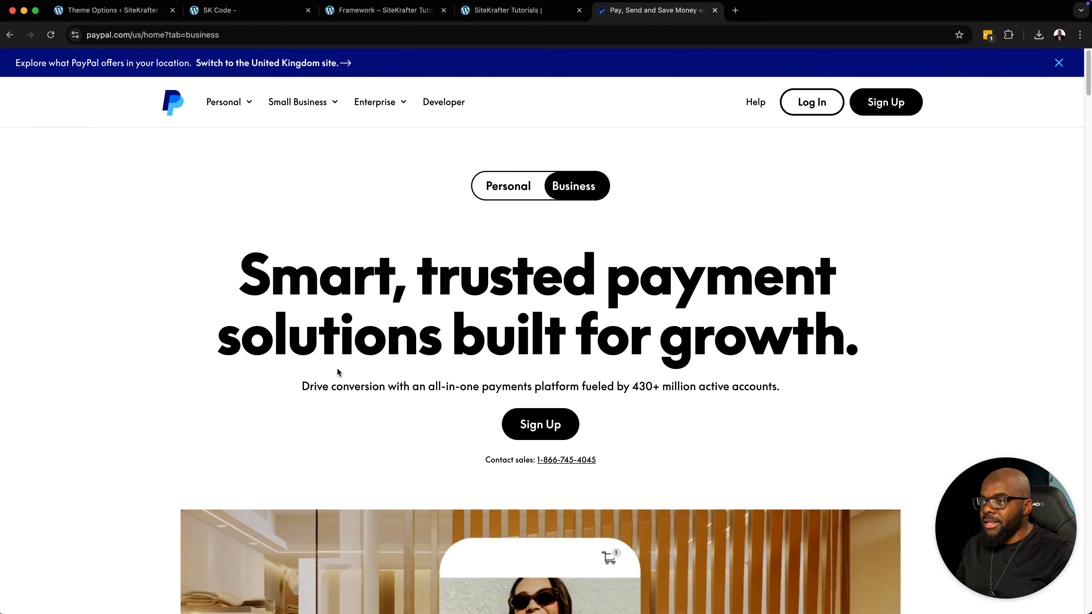
triple_click(303, 387)
key("super+c")
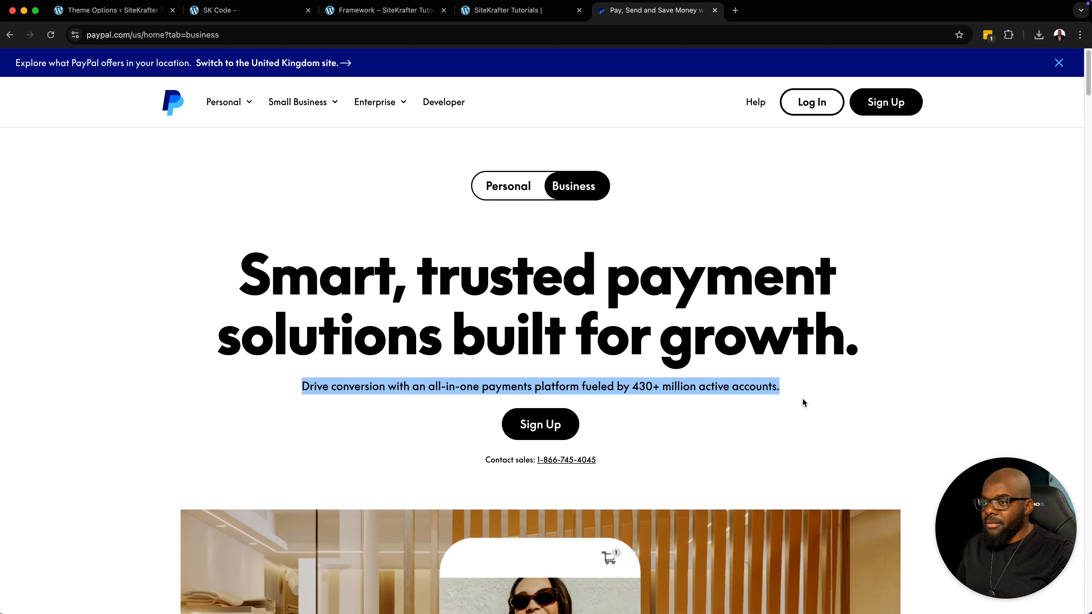
- Save the heading module's settings in the Divi builder and insert a new Text module beneath it
left_click(554, 13)
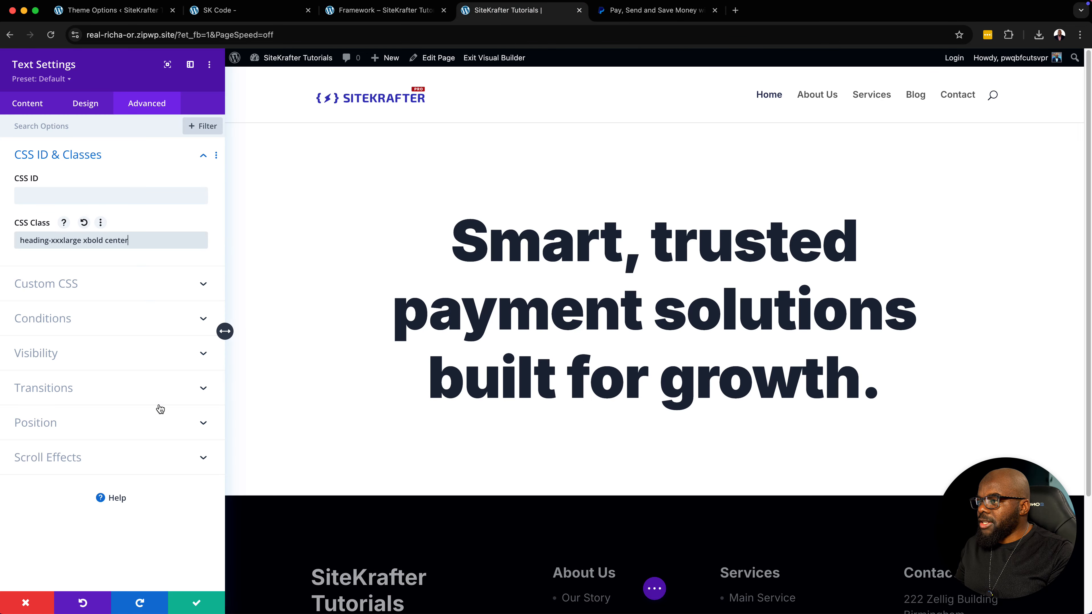
left_click(202, 594)
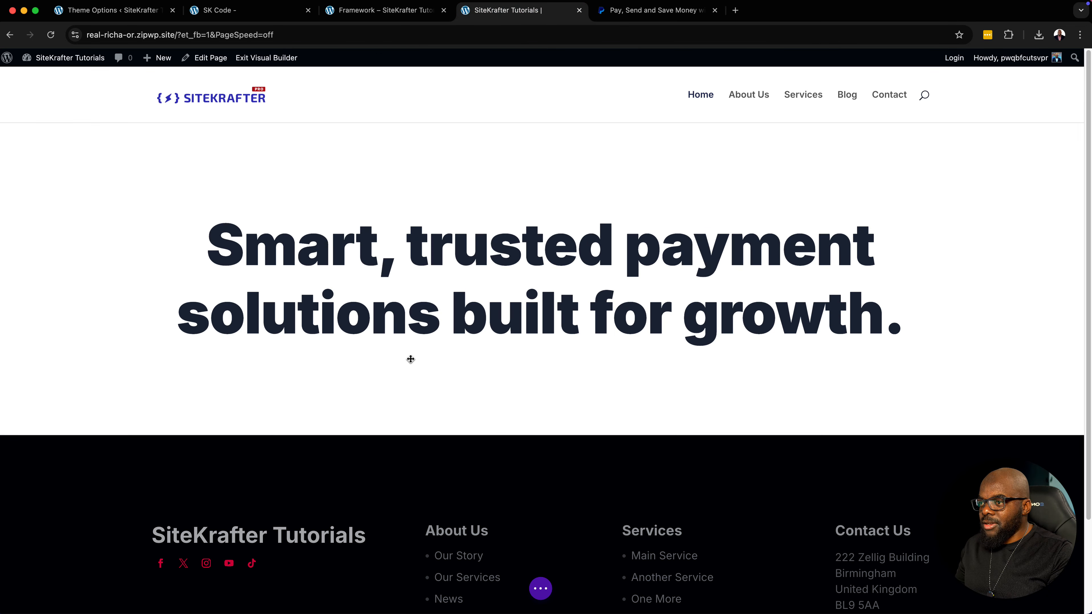
left_click(540, 327)
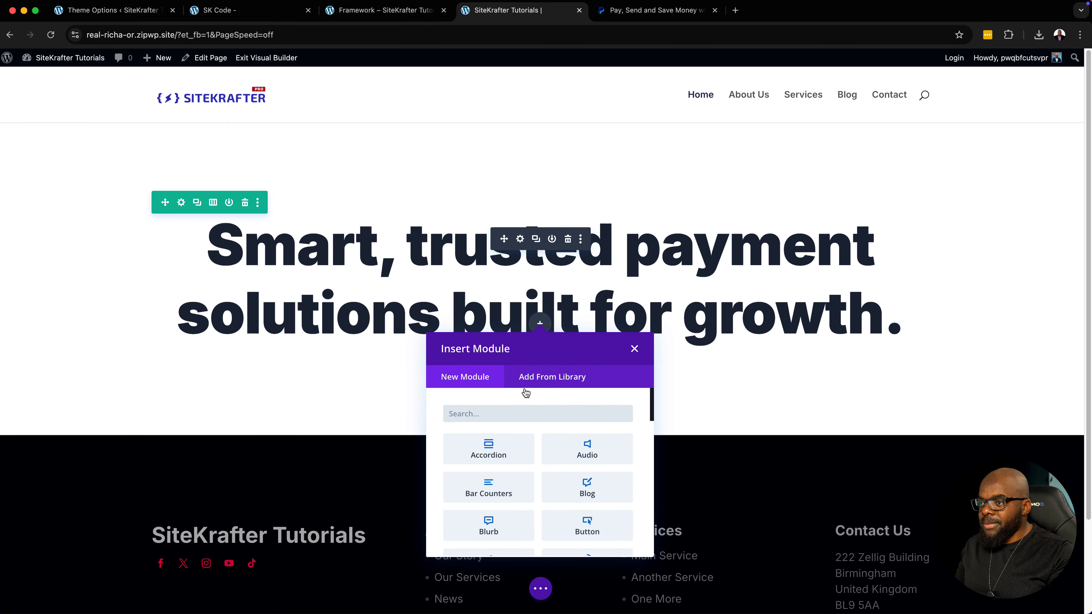
type("text")
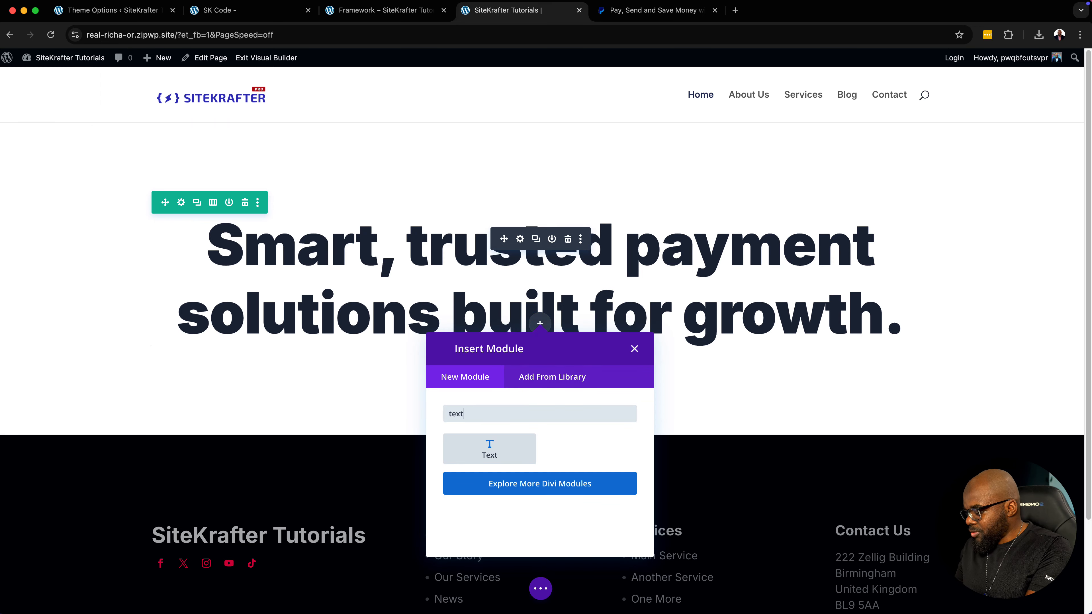
left_click(507, 443)
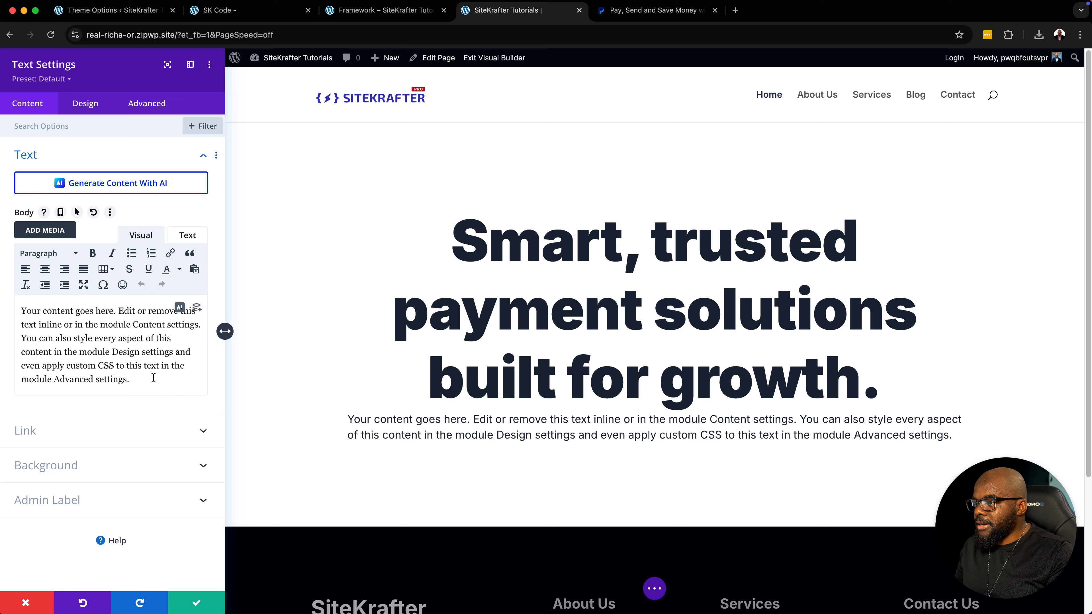
- Replace the new module's placeholder with "Drive conversion with an all-in-one payments platform fueled by 430+ million active accounts." and center it
left_click(188, 236)
left_click_drag(90, 313, 4, 244)
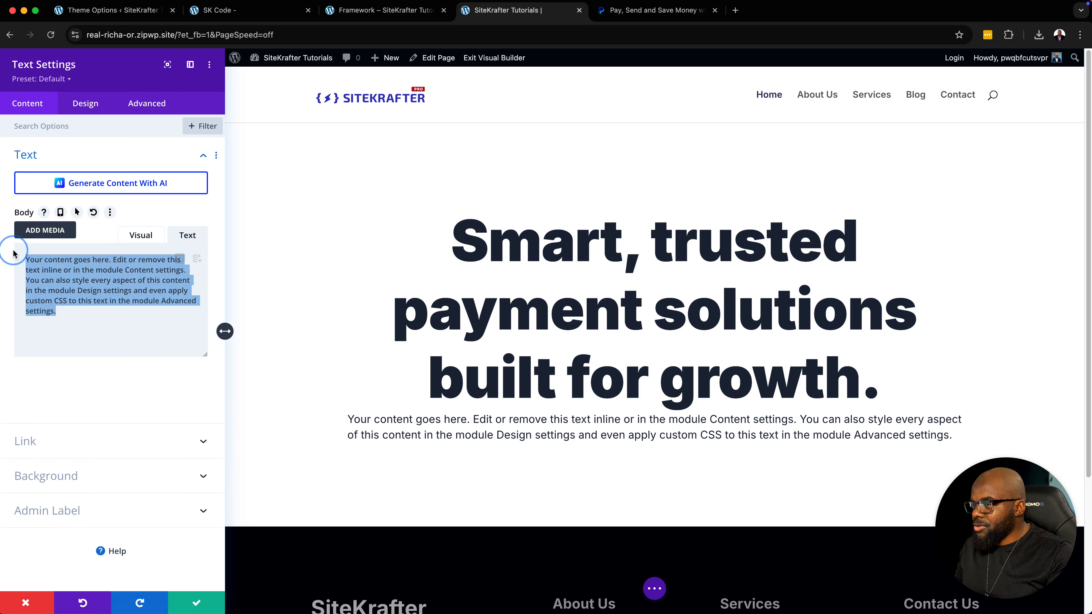
key("super+v")
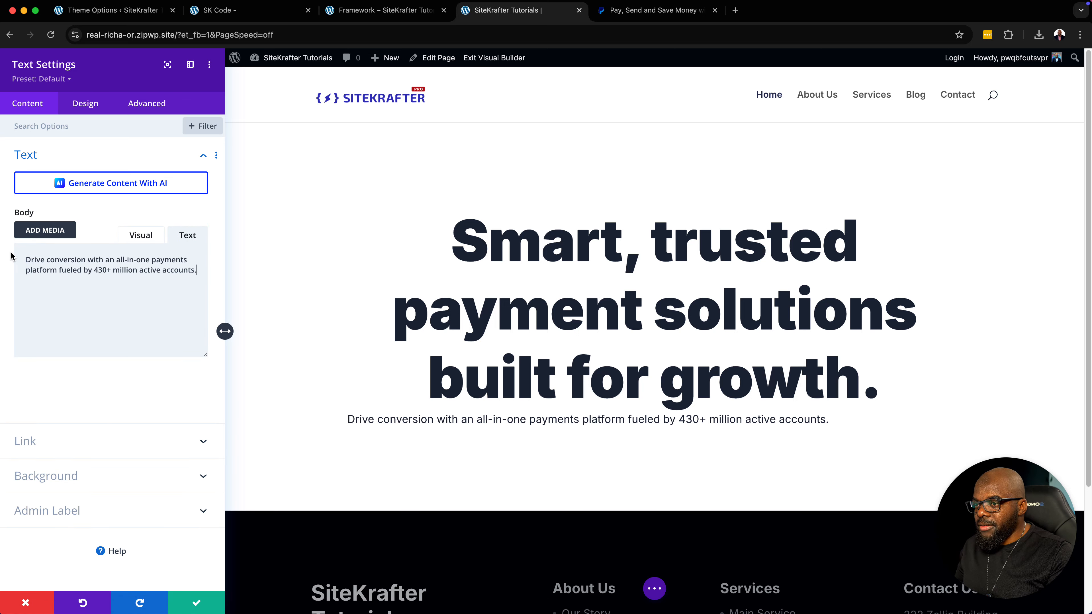
left_click(140, 236)
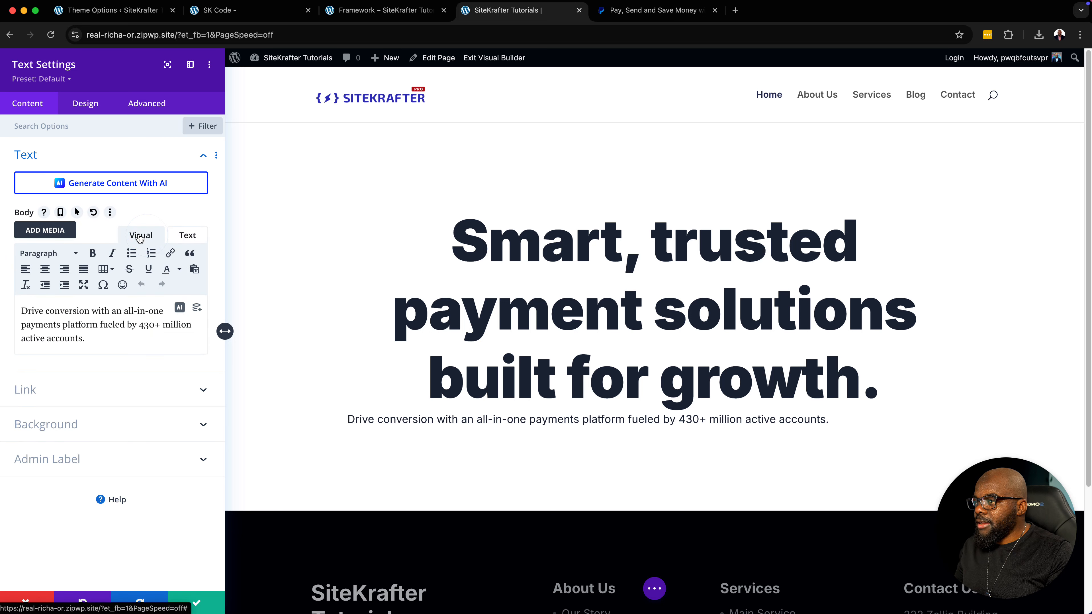
left_click(45, 271)
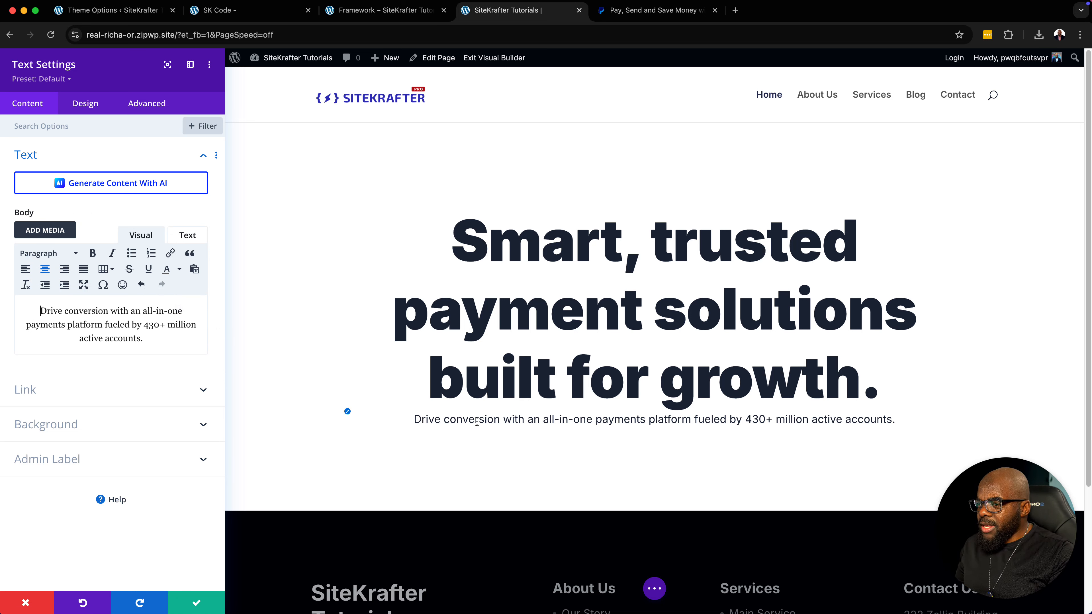
- Copy the Medium Text class text-medium from the General Fluid Text list on the Framework page
left_click(412, 14)
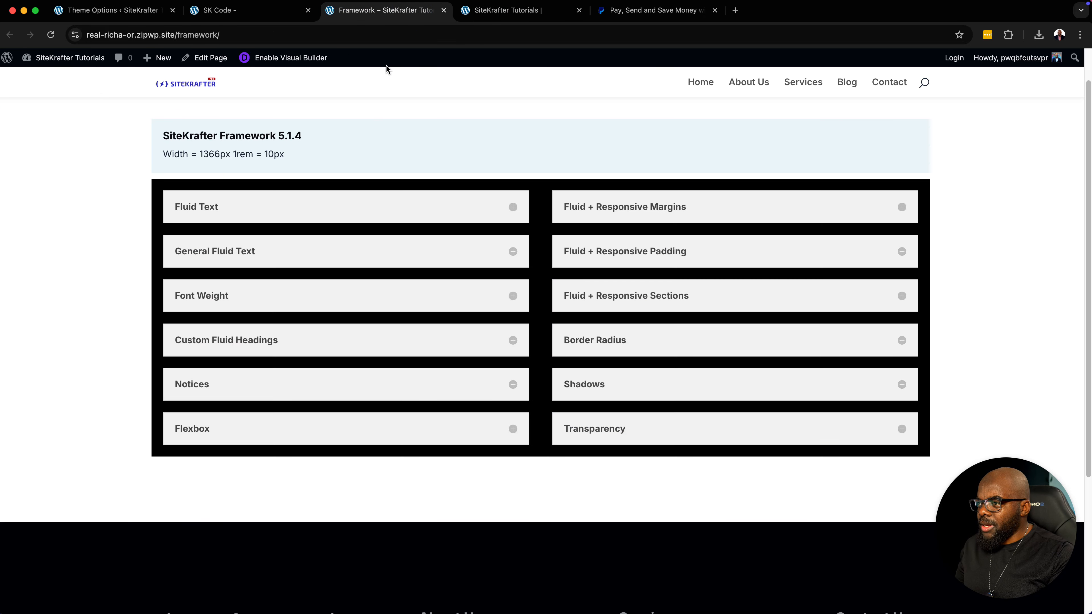
left_click(259, 252)
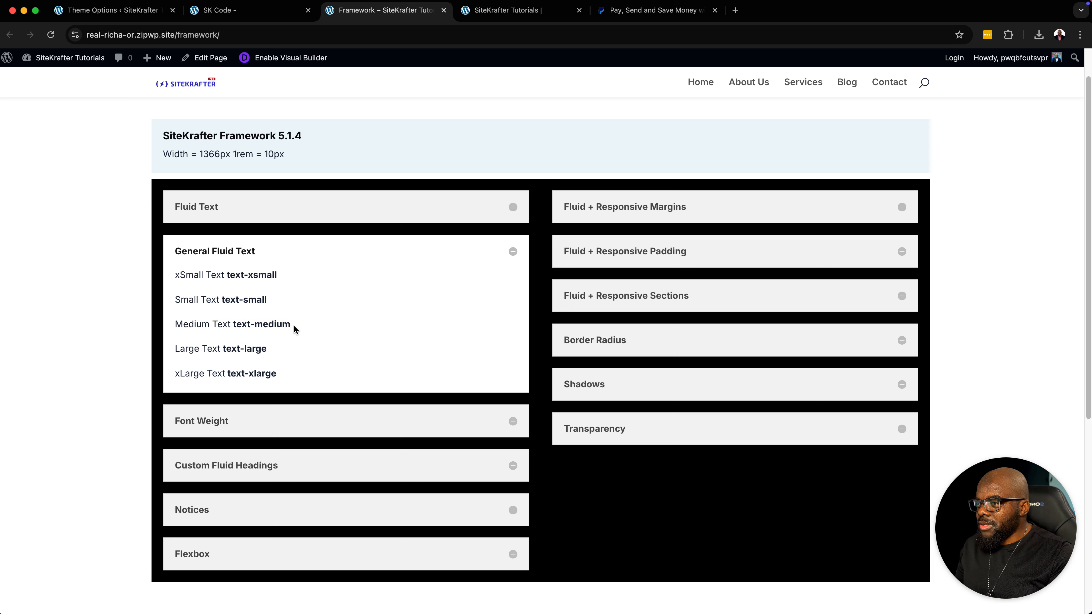
left_click_drag(293, 325, 234, 325)
key("super+c")
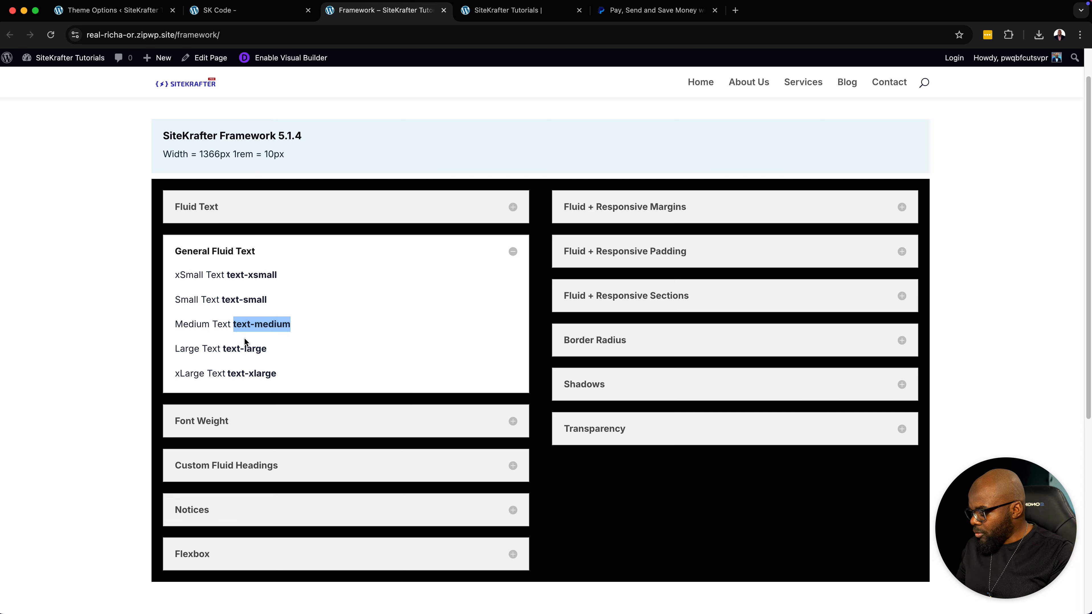
- Set the subheading Text module's CSS class to text-medium and add the sk class after it
left_click(512, 10)
left_click(164, 104)
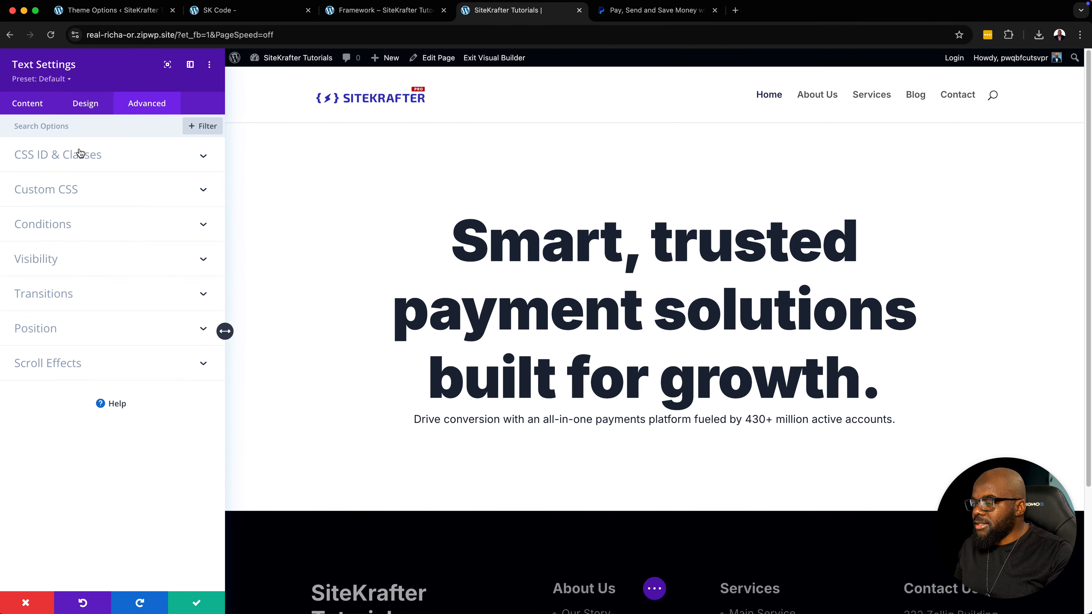
left_click(79, 154)
left_click(58, 235)
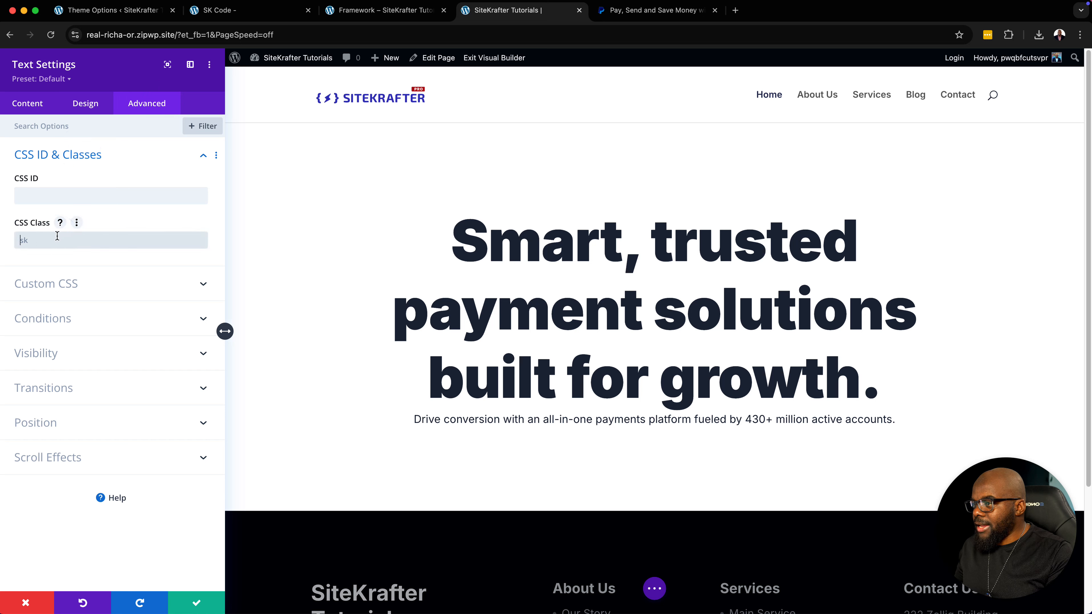
key("super+v")
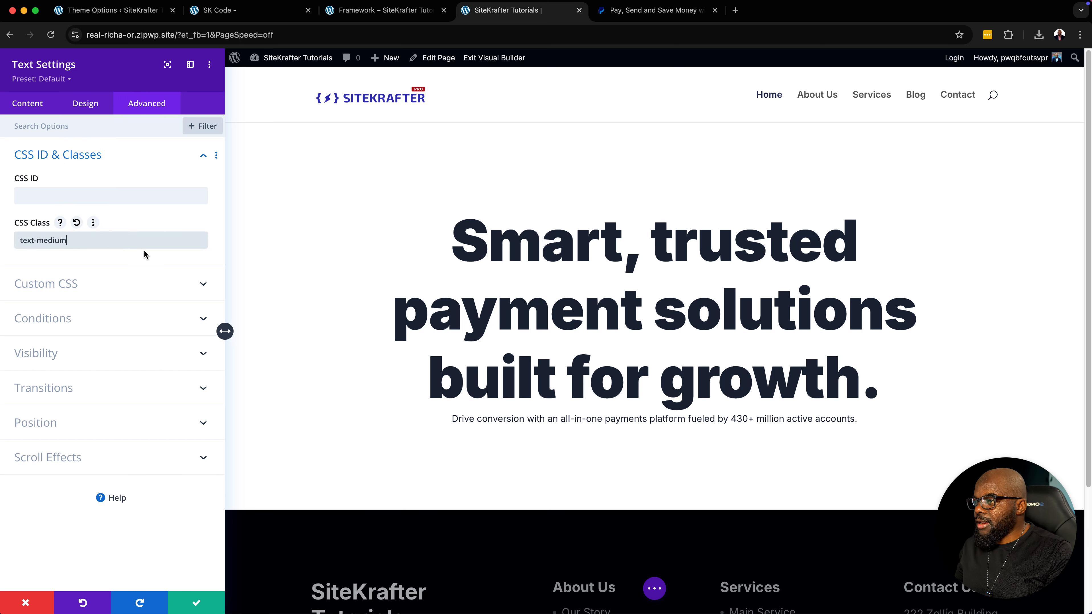
type("sk")
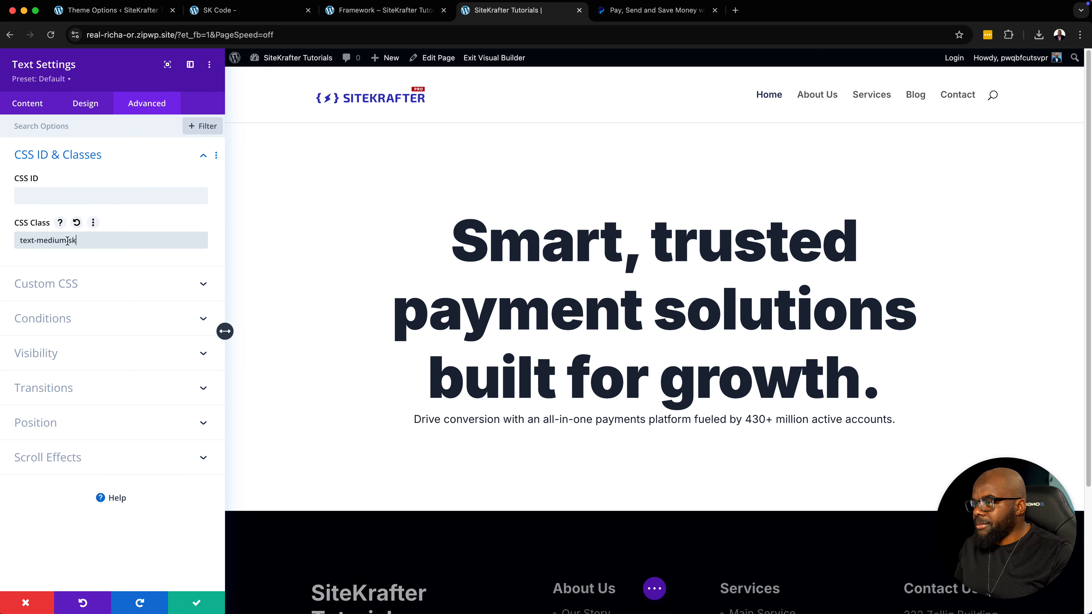
- Change the subheading's size class to text-large, check the name in the Framework page's General Fluid Text list, and save the module
left_click_drag(66, 241, 37, 240)
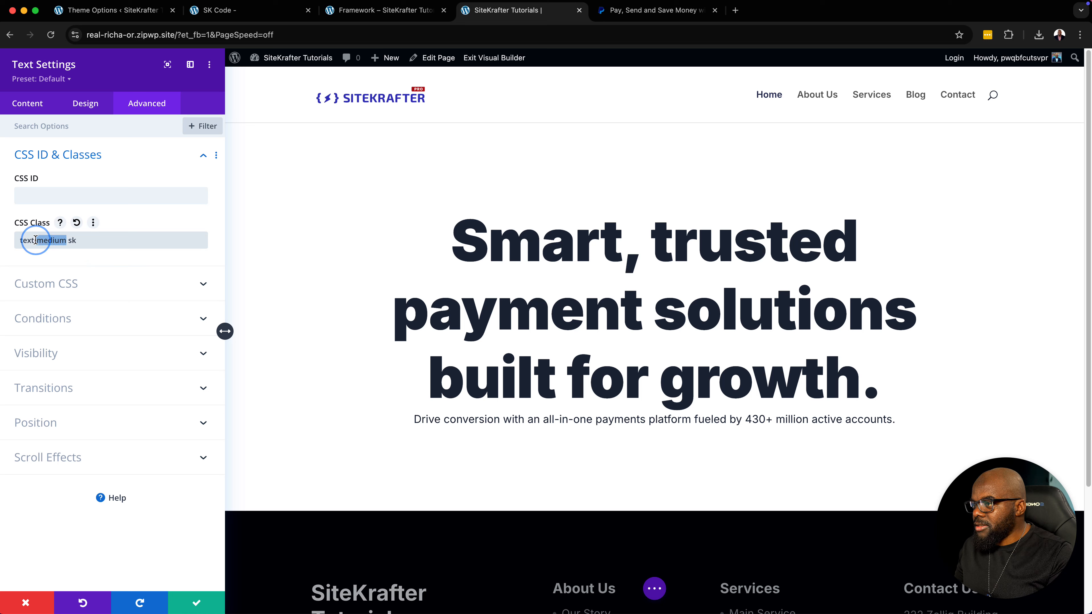
type("large")
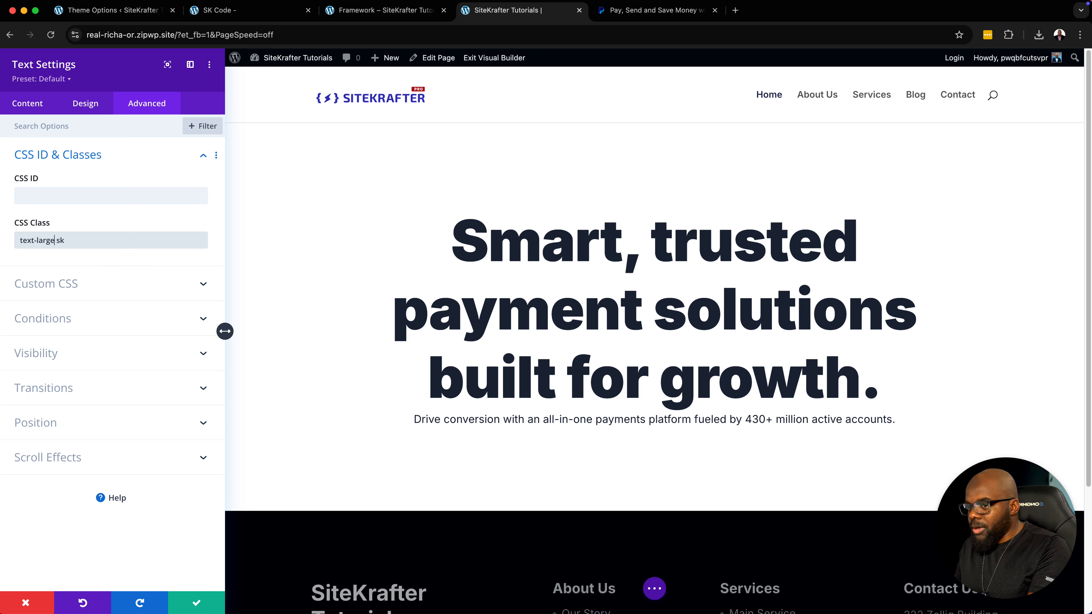
left_click(376, 12)
left_click(254, 349)
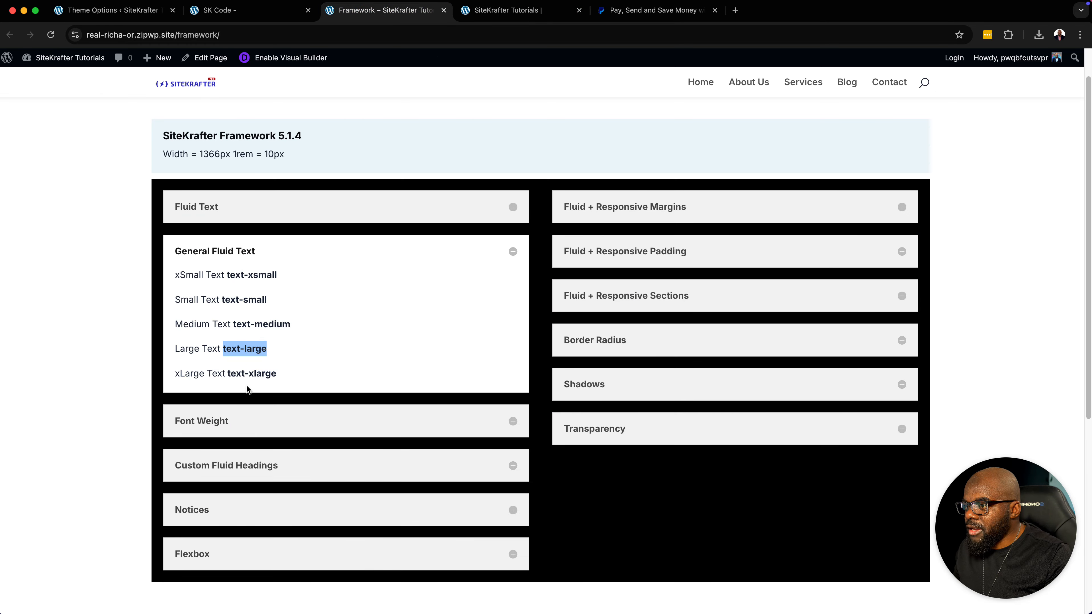
left_click(512, 11)
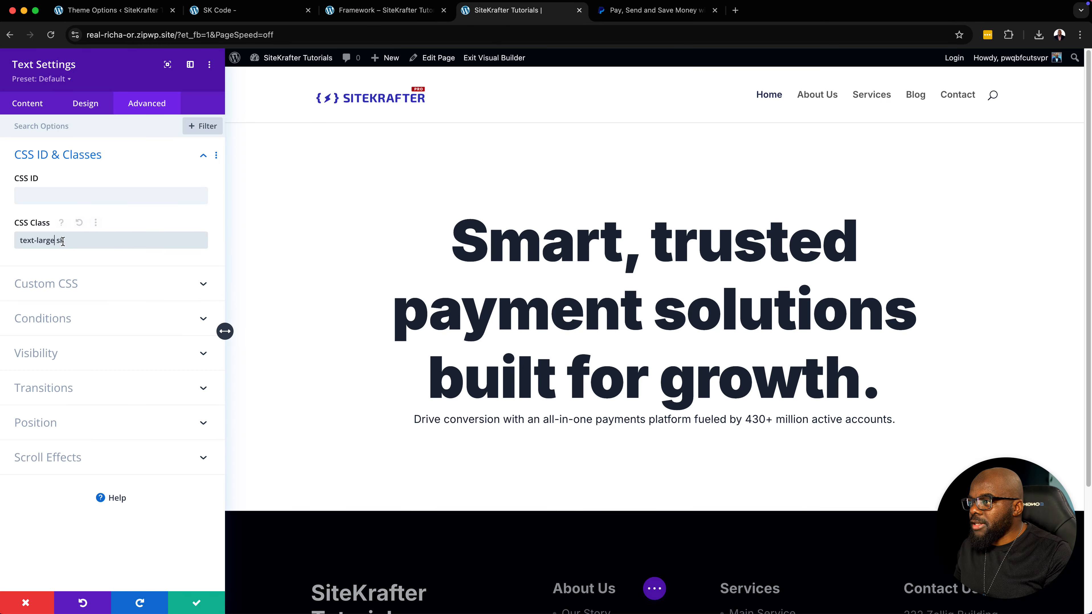
left_click_drag(55, 240, 18, 240)
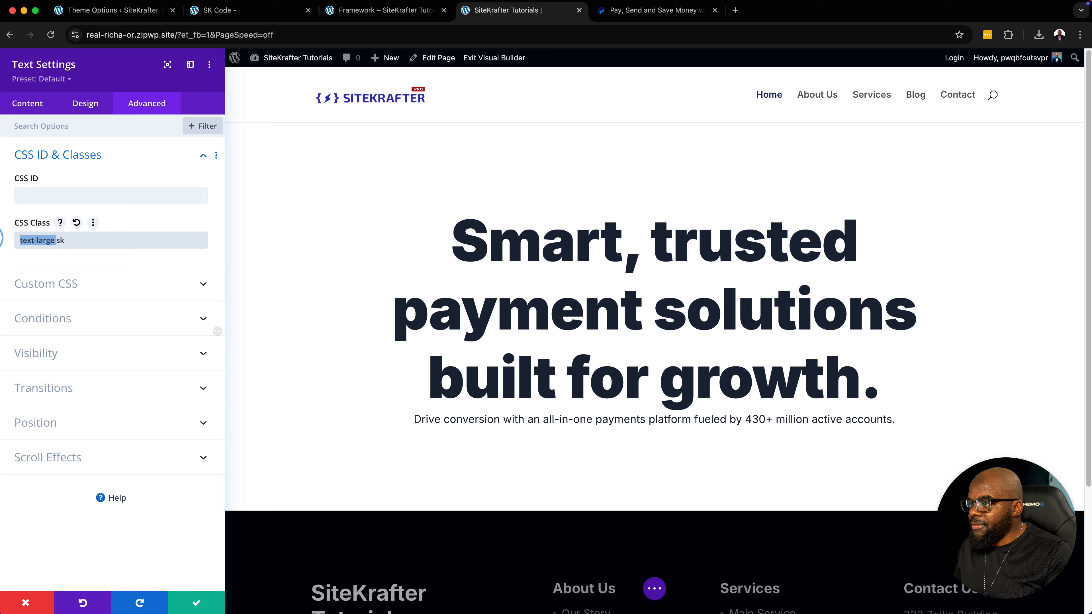
key("super+x")
key("super+v")
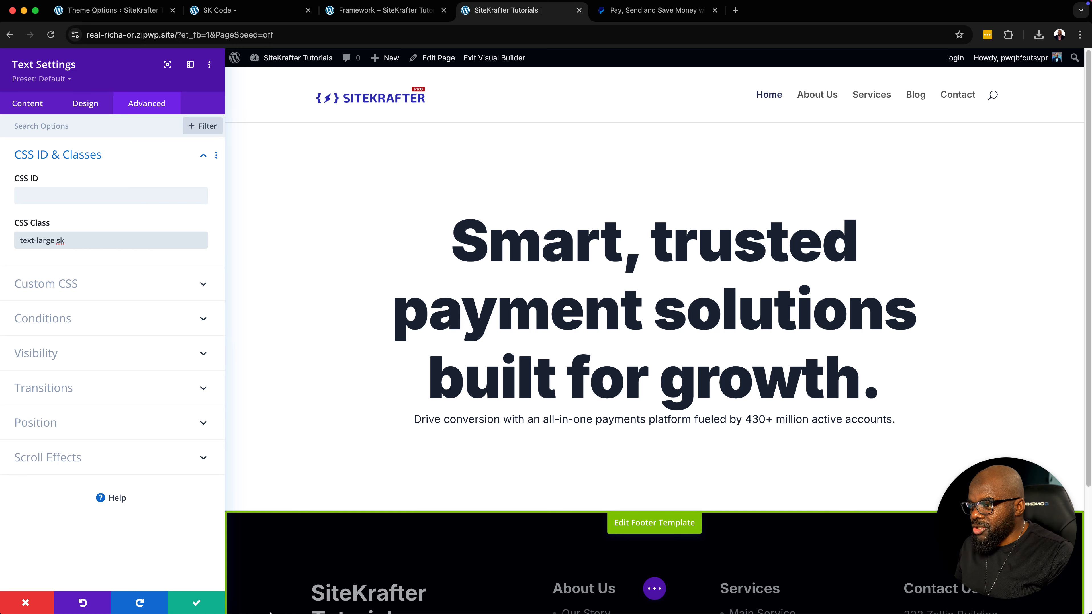
left_click(211, 606)
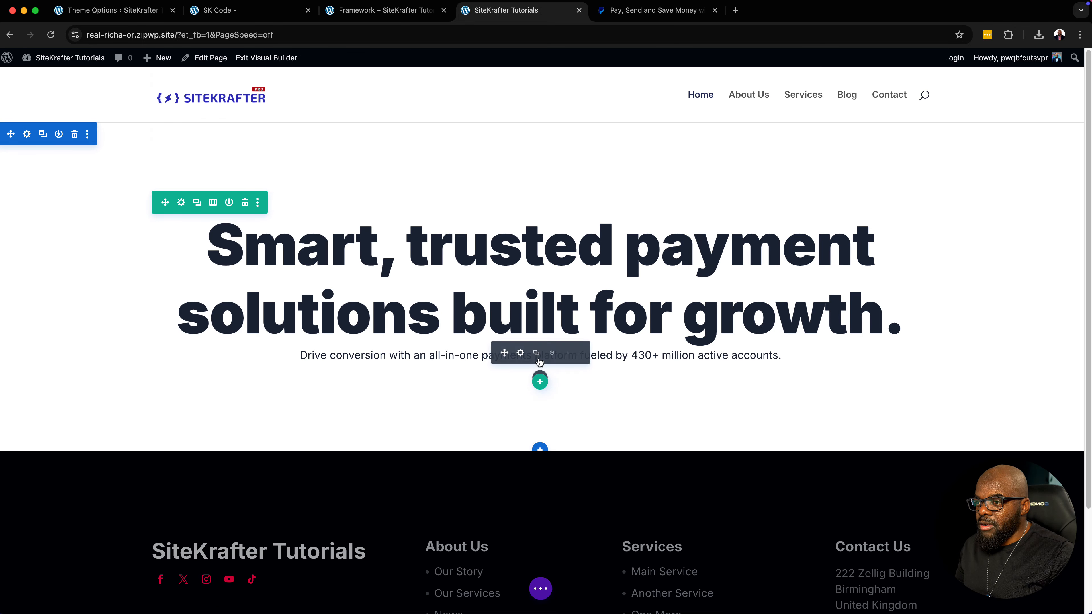
- Insert a Button module beneath the subheading and center its alignment
left_click(541, 381)
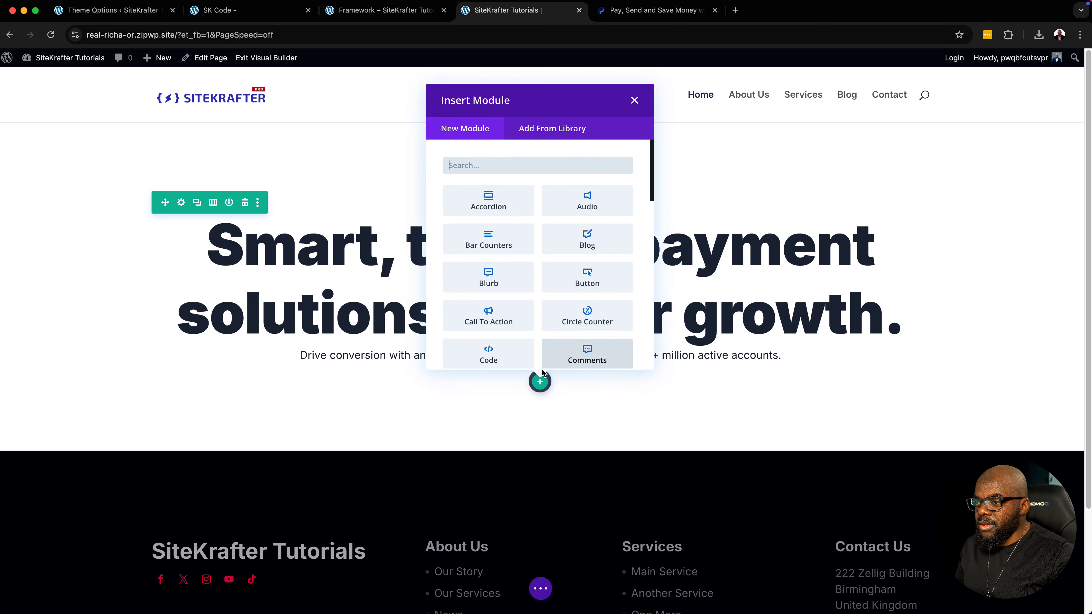
type("butt")
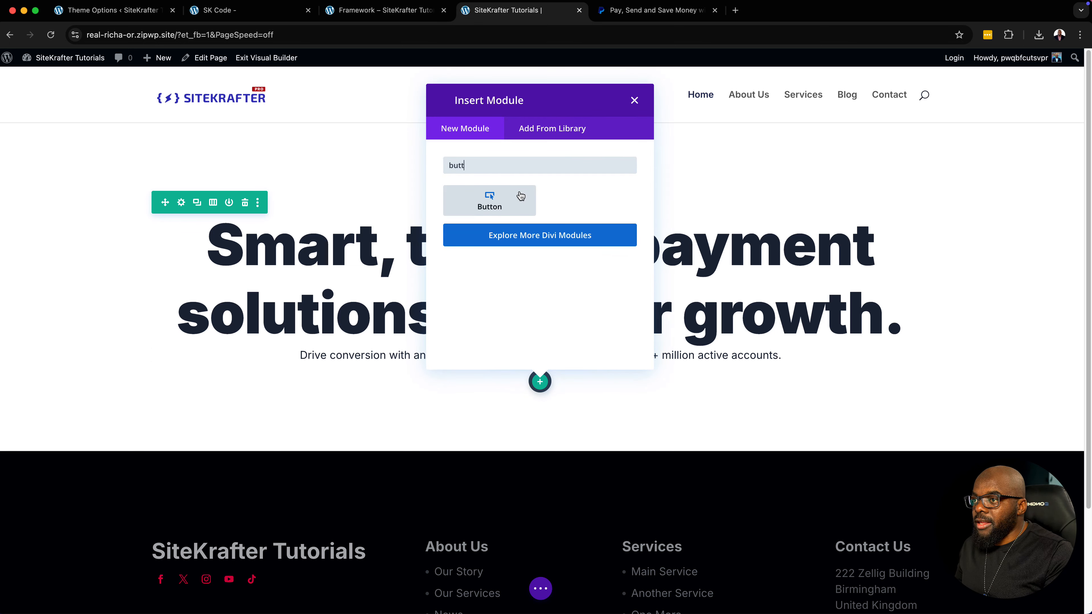
left_click(518, 197)
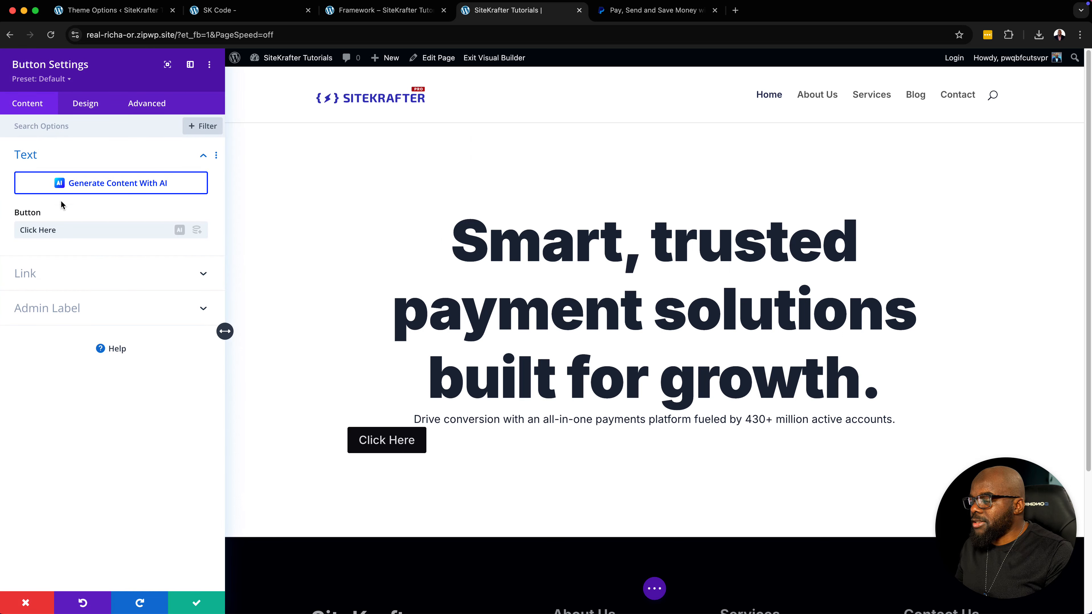
left_click(91, 124)
left_click(93, 103)
left_click(111, 197)
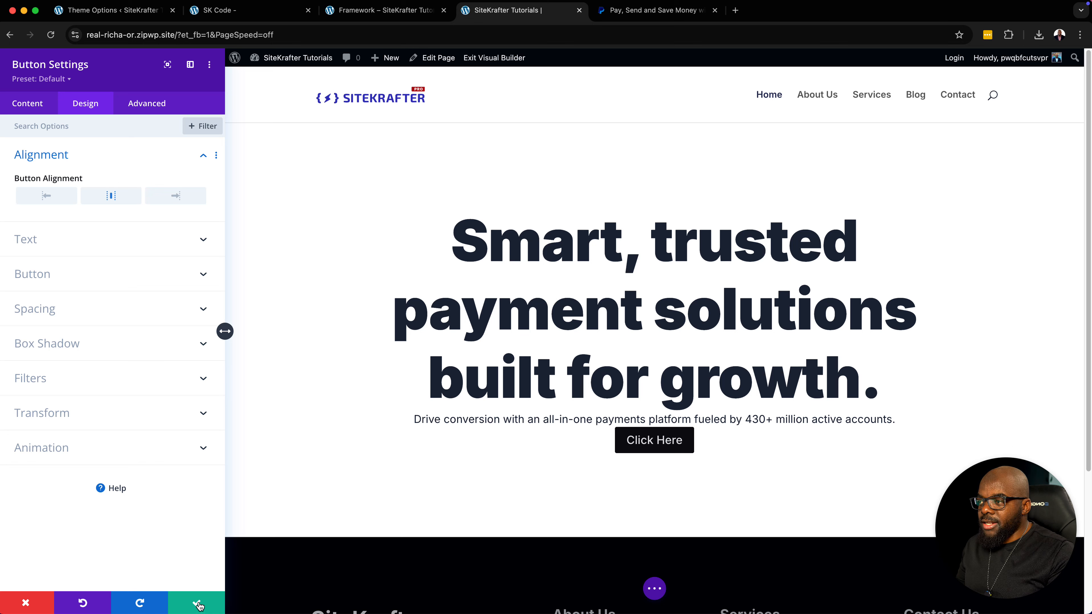
- Compare the layout with PayPal's hero, give the button the CSS class margin-top-medium, and save it with the class copied
left_click(640, 12)
left_click(639, 424)
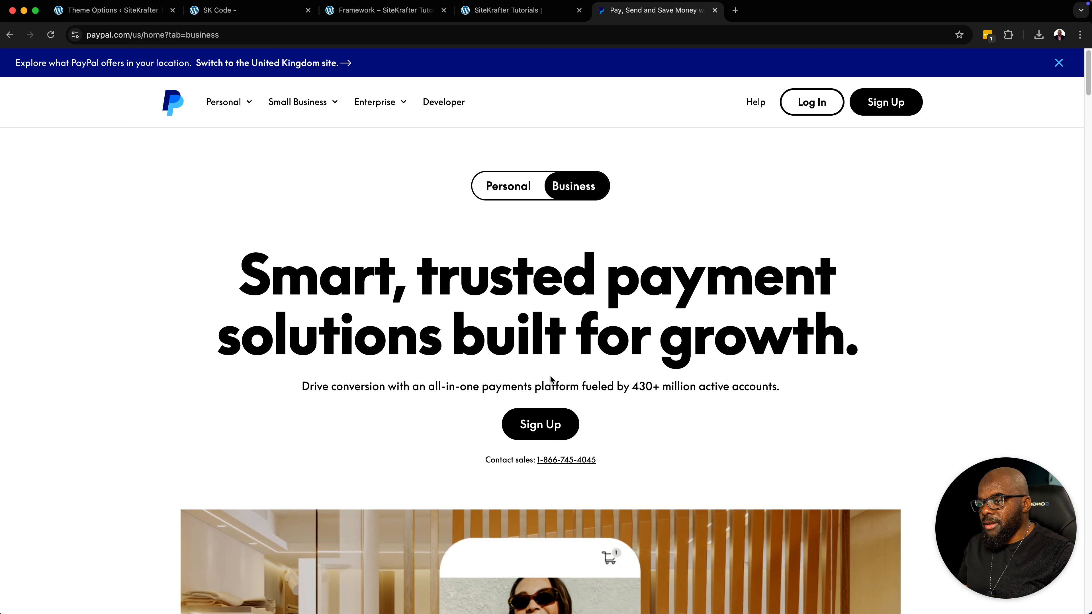
left_click(528, 10)
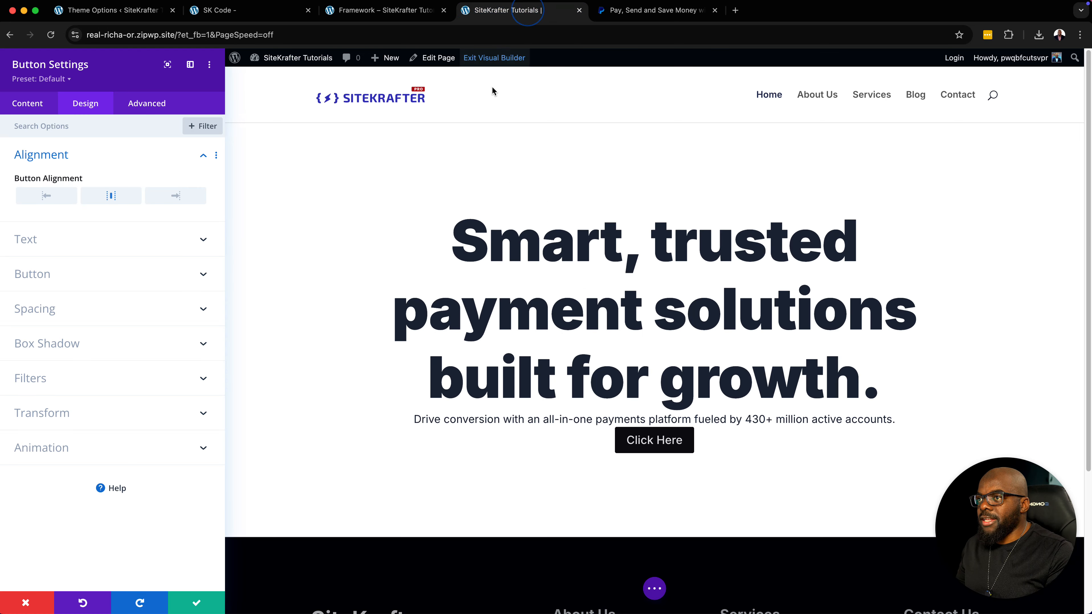
left_click(151, 113)
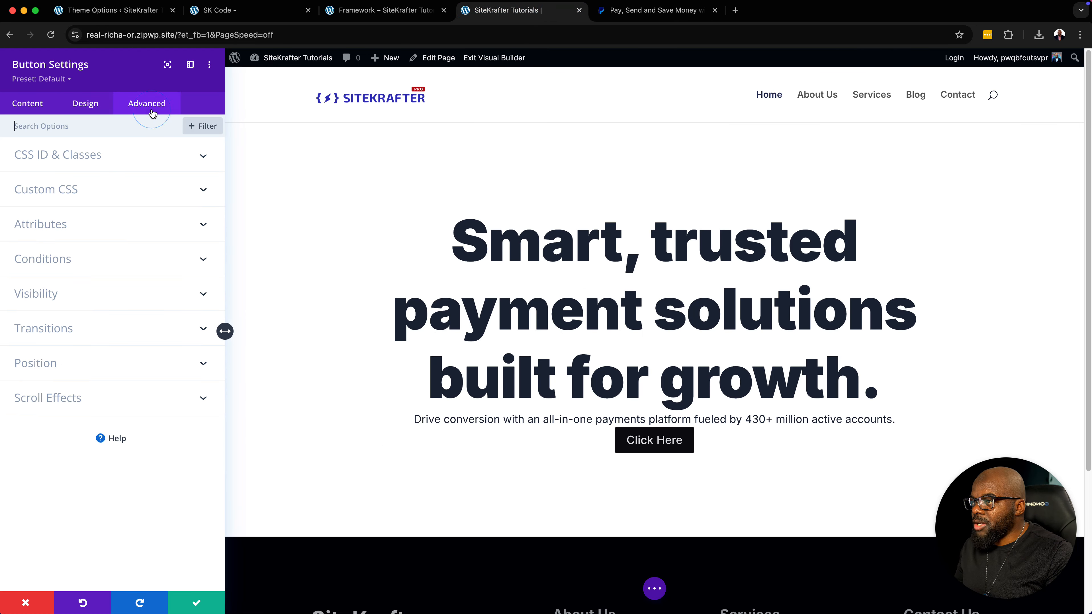
left_click(91, 155)
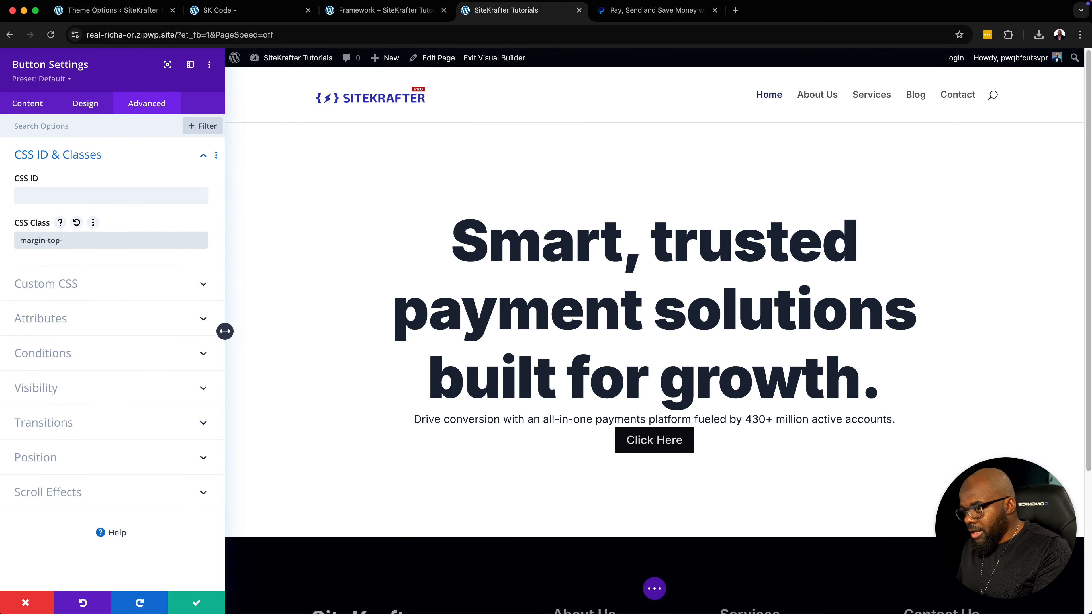
type("margin-top-medium")
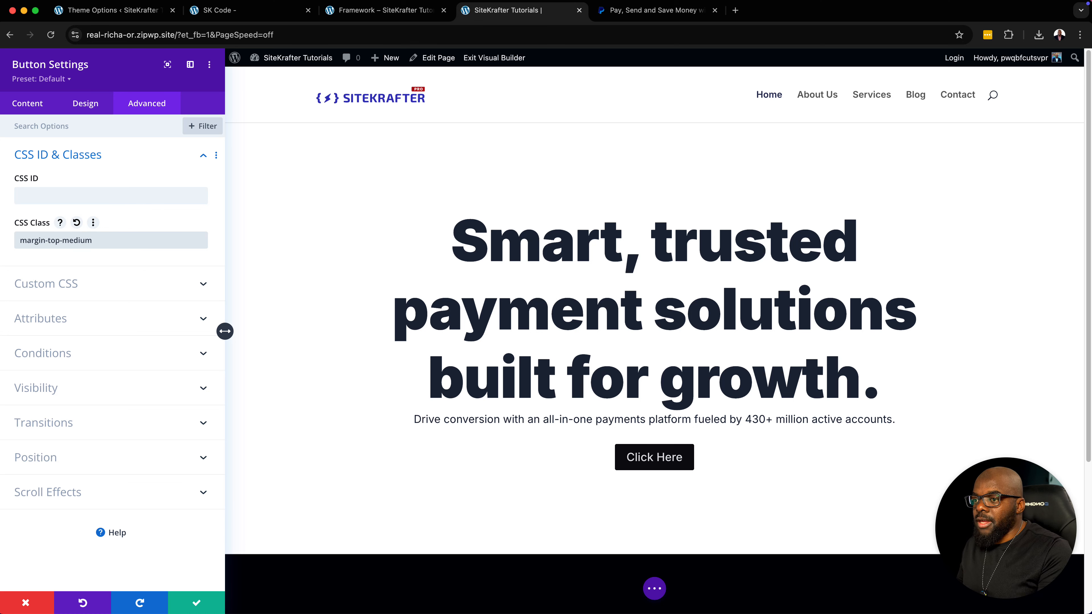
triple_click(100, 240)
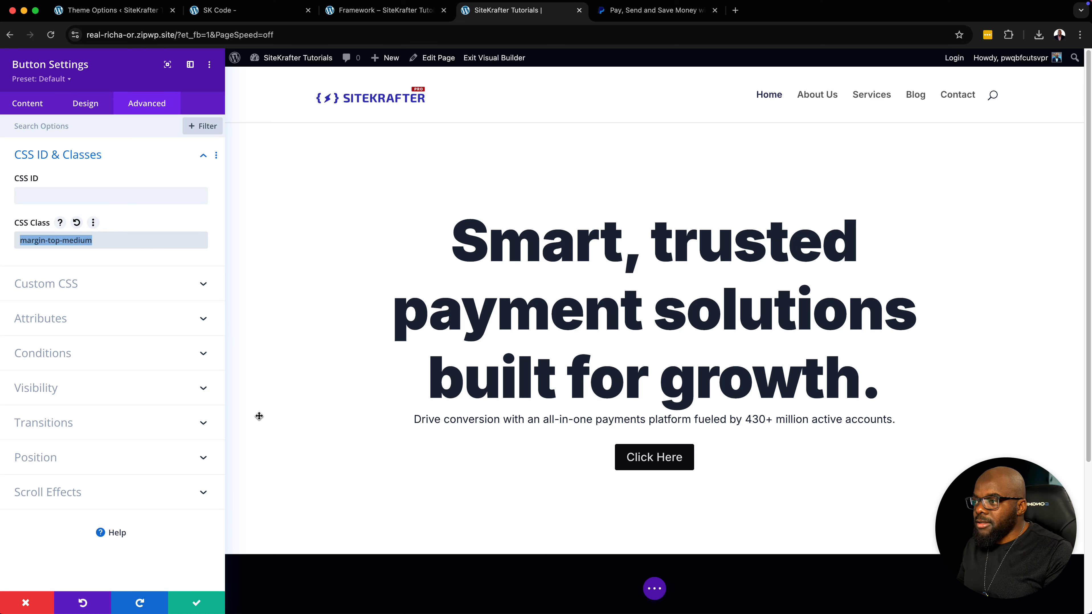
left_click(195, 607)
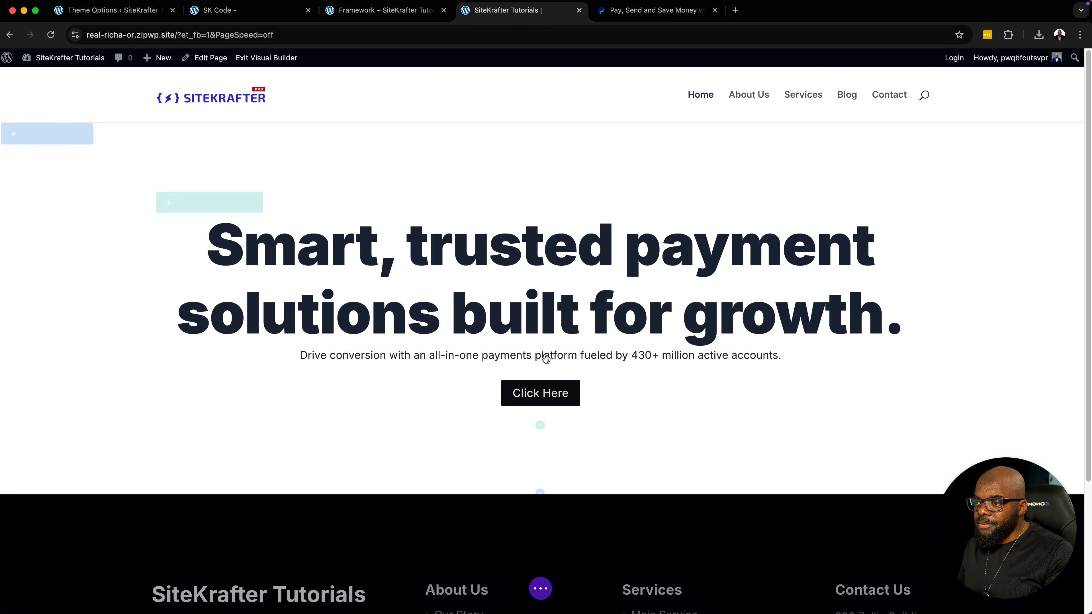
- Add the class margin-top-small after text-large sk on the subheading Text module and save its settings
left_click(521, 354)
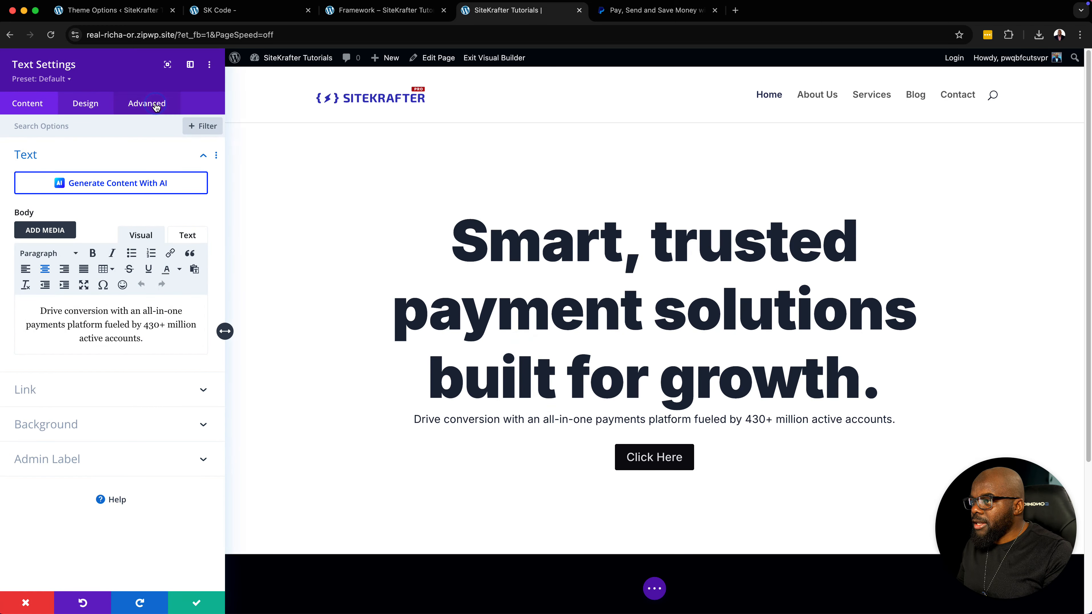
left_click(147, 102)
left_click(107, 163)
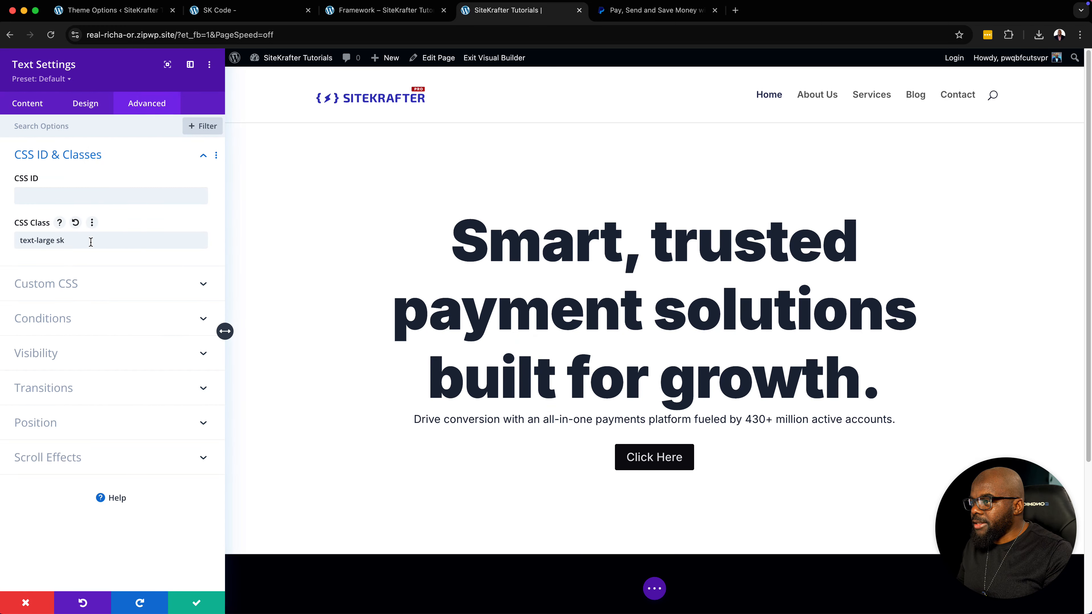
left_click(90, 241)
key("super+v")
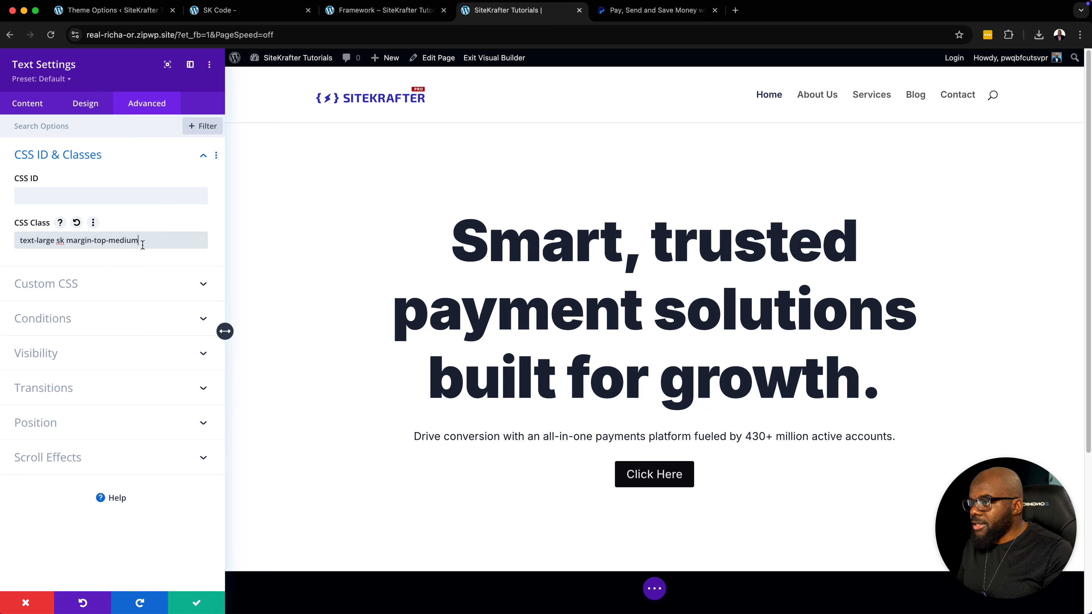
key("BackSpace")
key("BackSpace")
key("BackSpace")
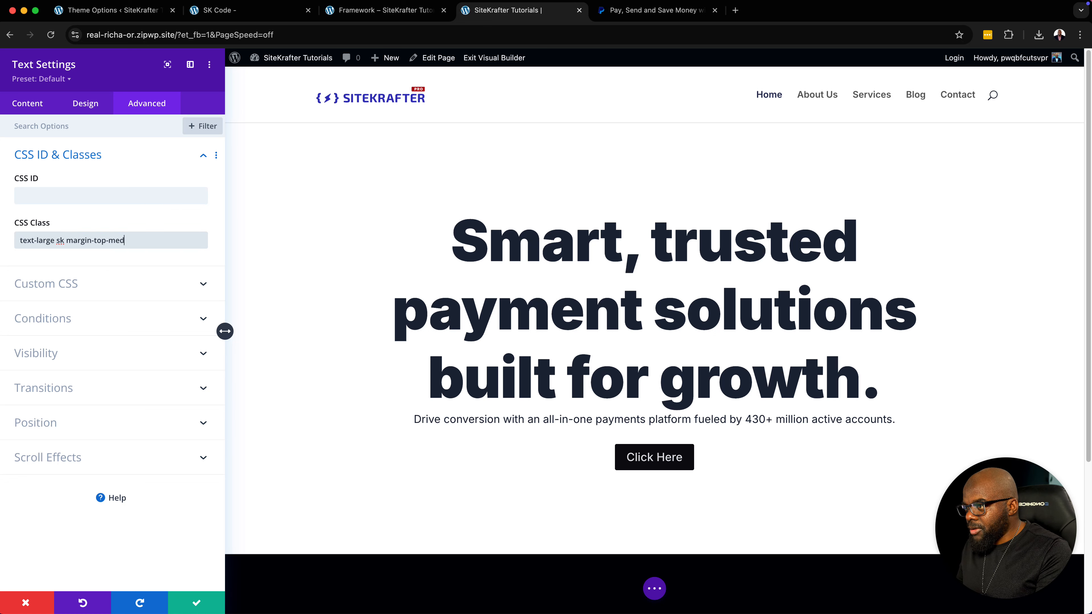
type("small")
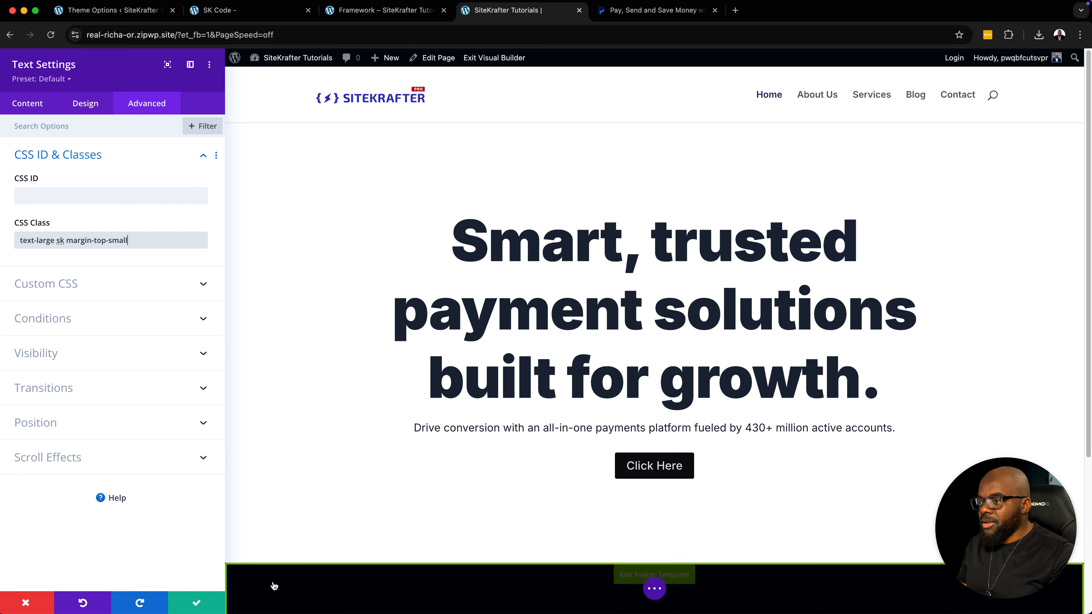
left_click(205, 604)
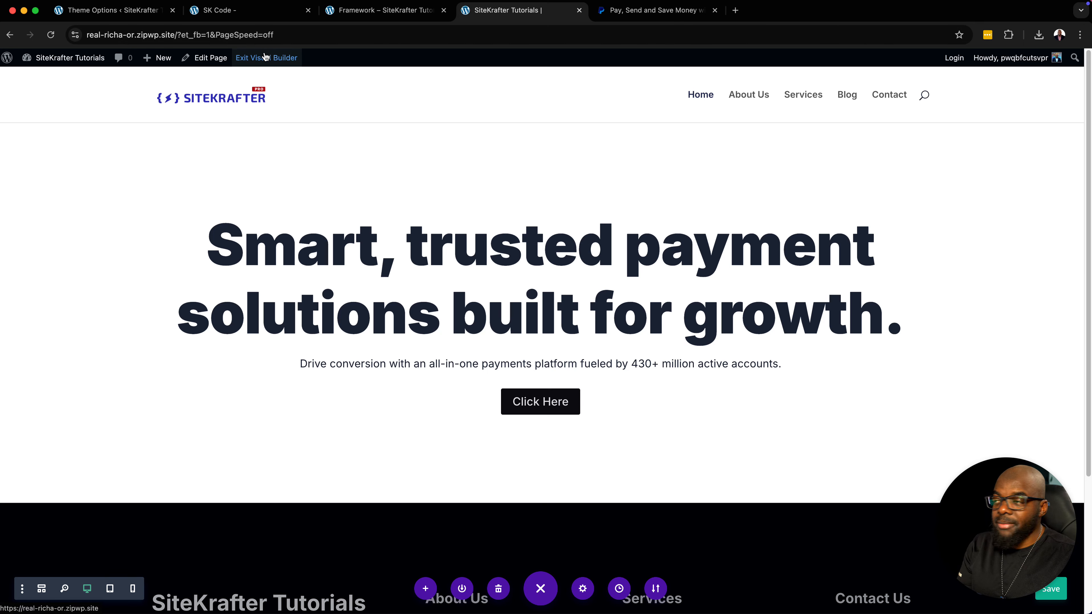
- Exit the visual builder to view the finished hero on the live page, and reopen the page in the builder
left_click(266, 59)
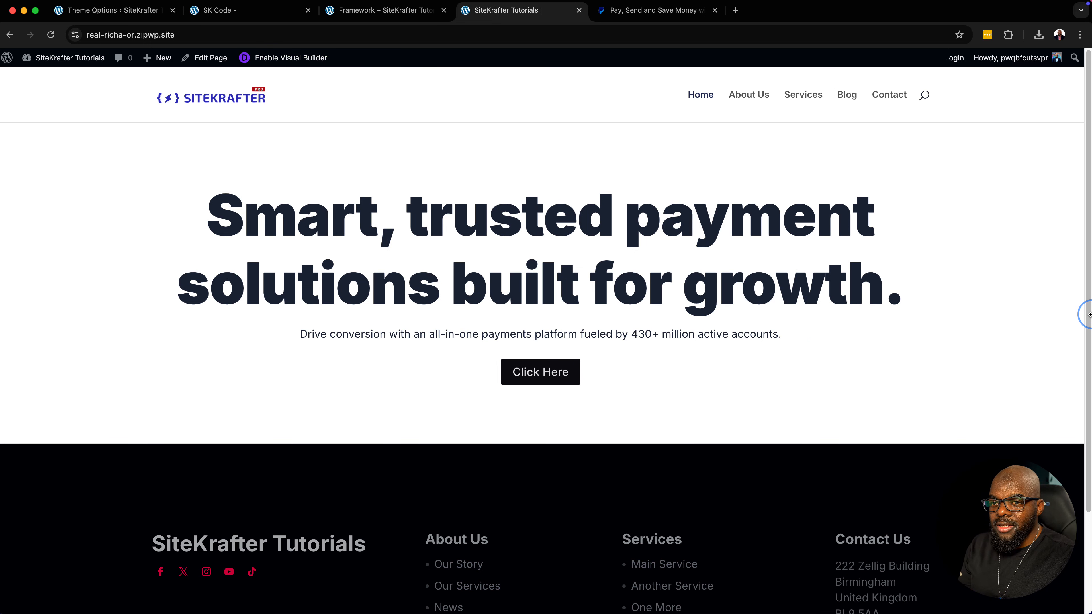
left_click_drag(1089, 315, 1090, 292)
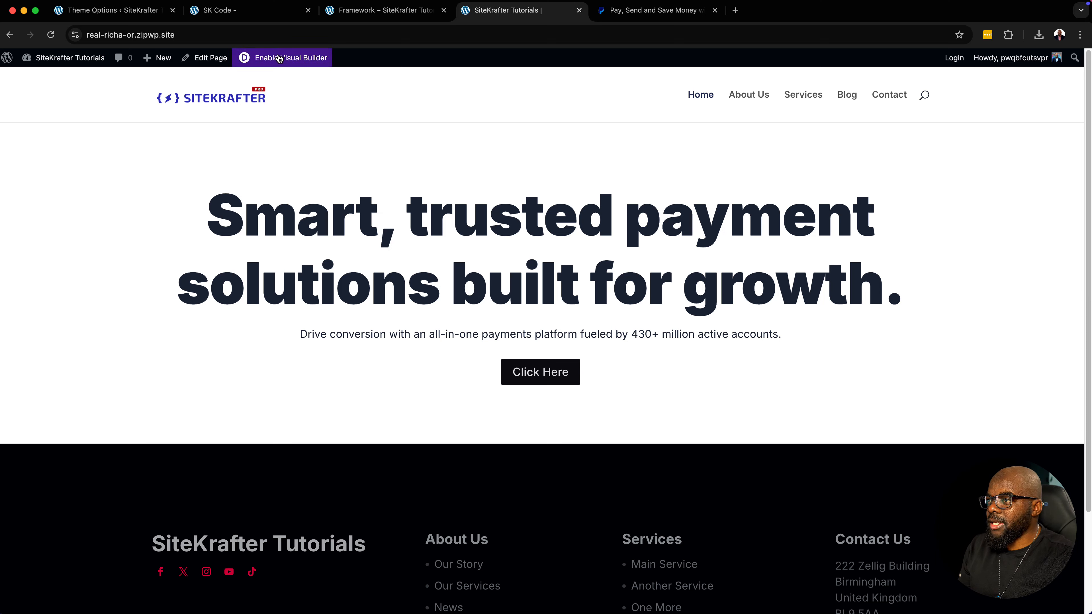
left_click(279, 58)
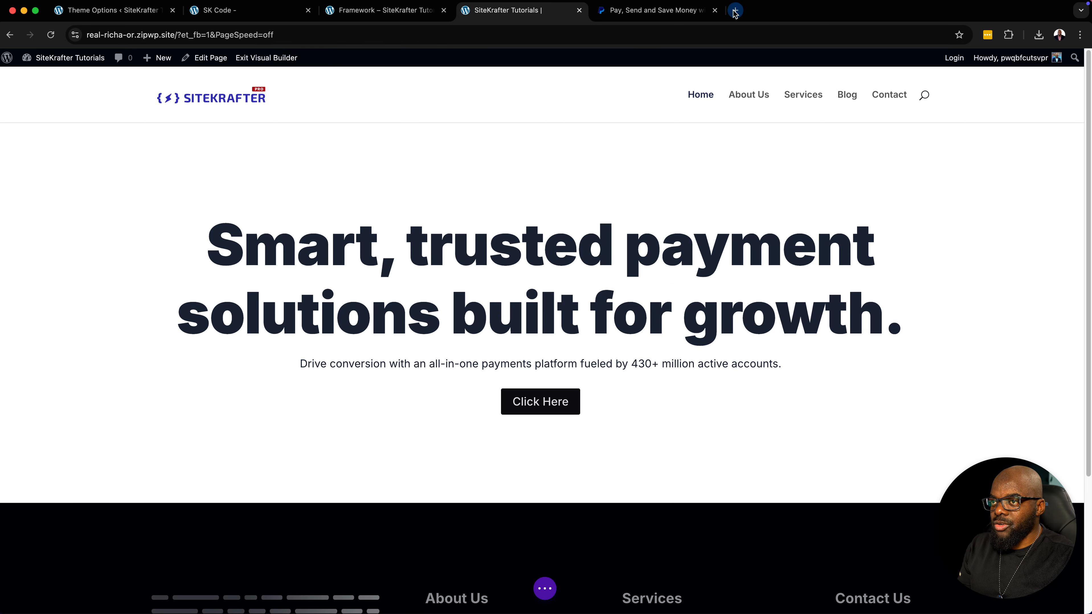
- Open lorem2.com in a new browser tab and select all five short placeholder paragraphs for copying
left_click(736, 11)
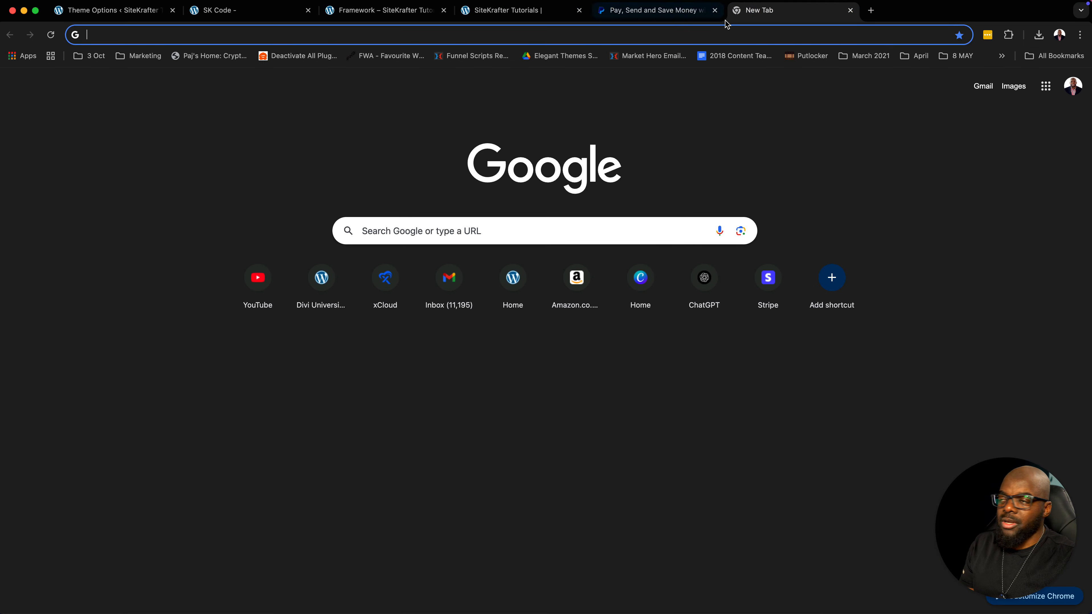
left_click(718, 34)
type("lorem")
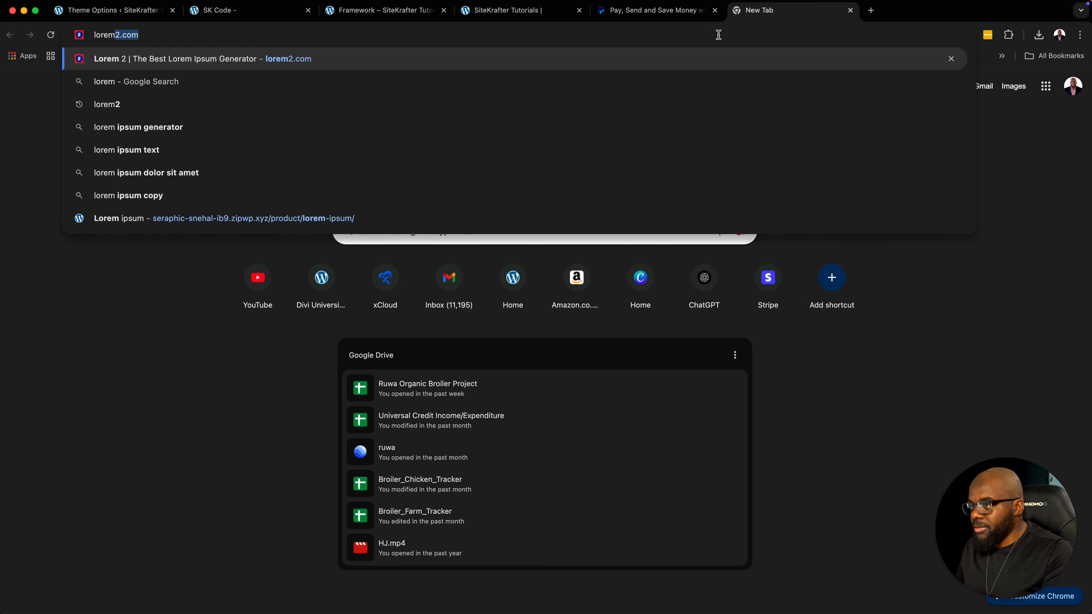
key("Return")
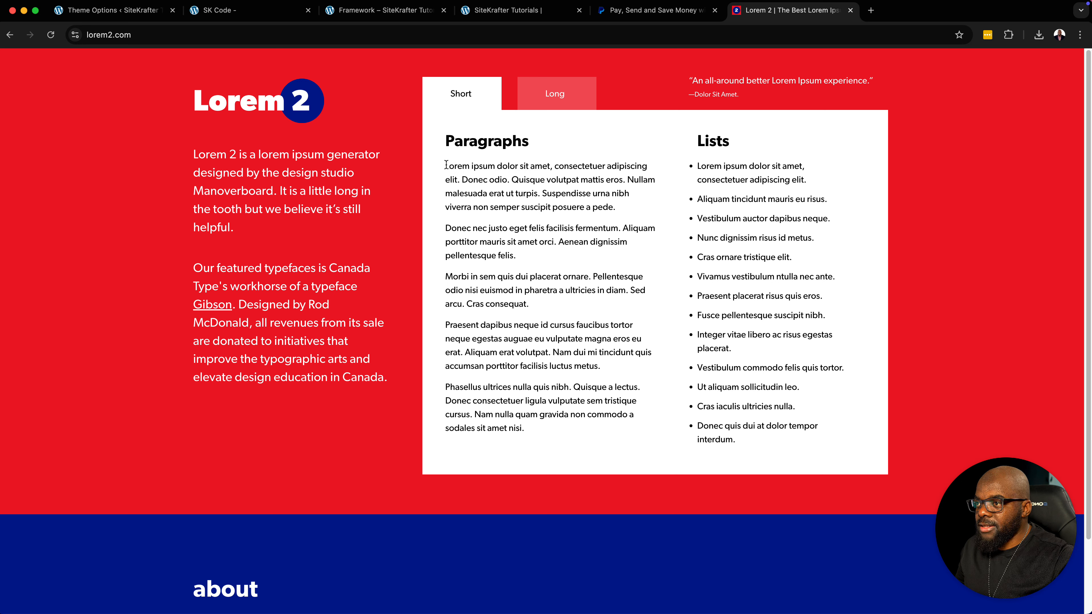
left_click_drag(446, 165, 573, 427)
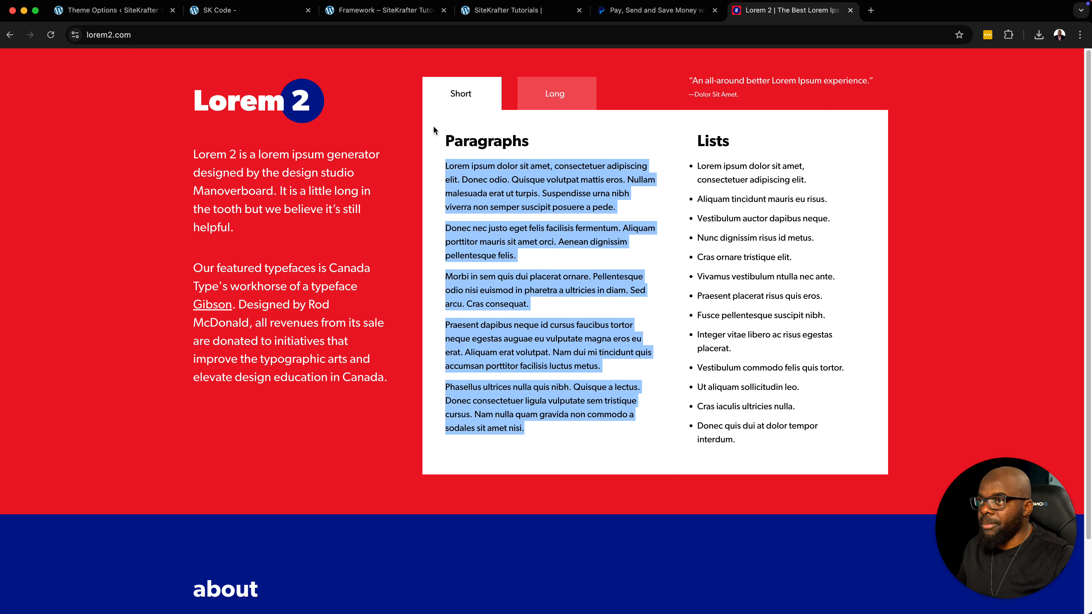
- Switch back to the page builder and add a new section with a single-column row below the hero
left_click(510, 11)
scroll(578, 328, "down", 3)
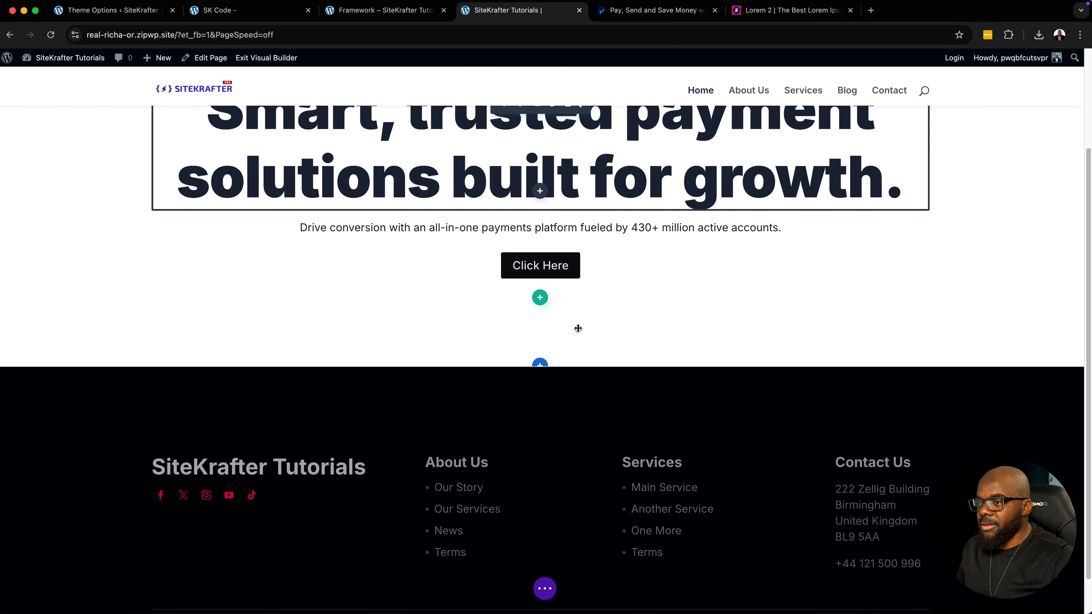
left_click(540, 347)
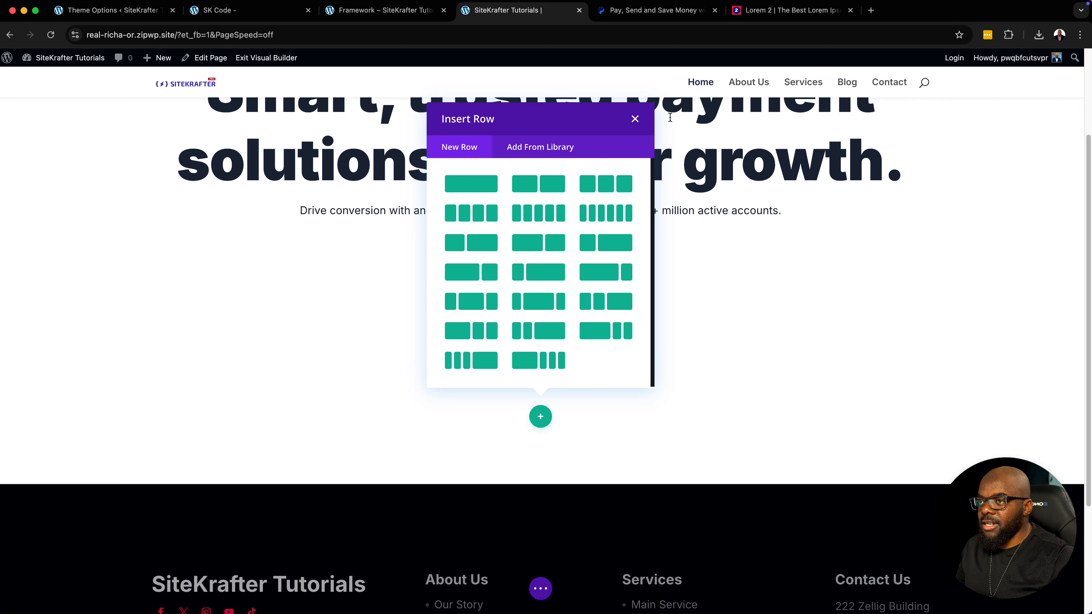
left_click(635, 119)
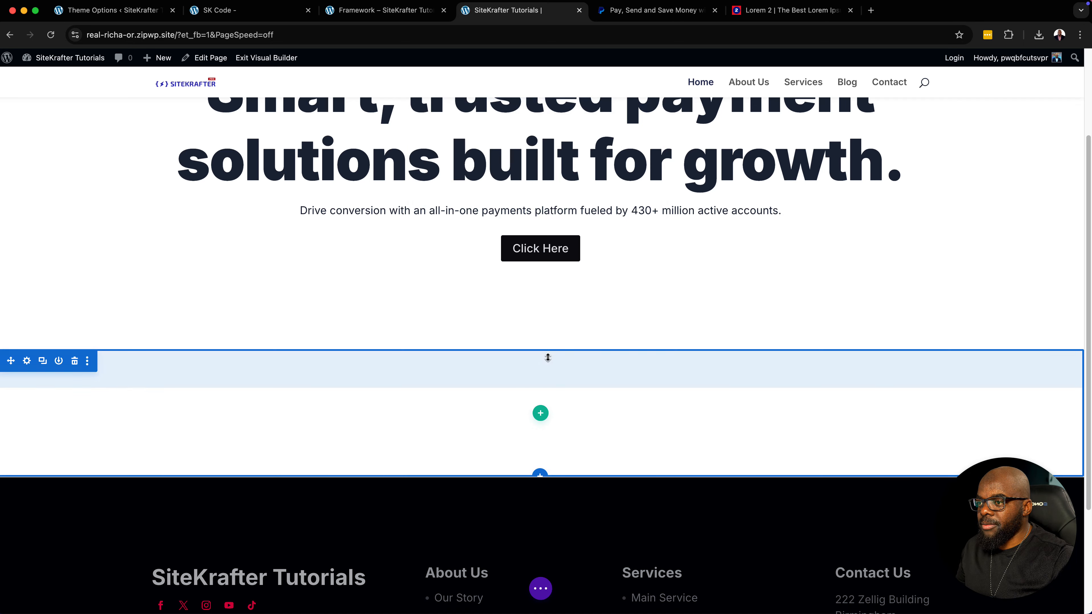
left_click(540, 413)
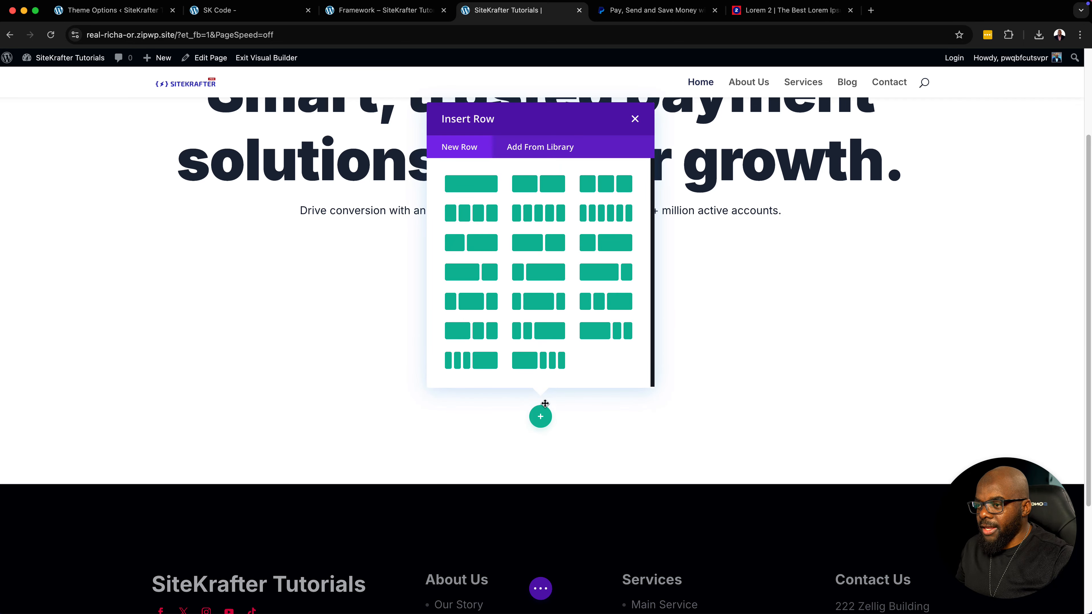
left_click(458, 184)
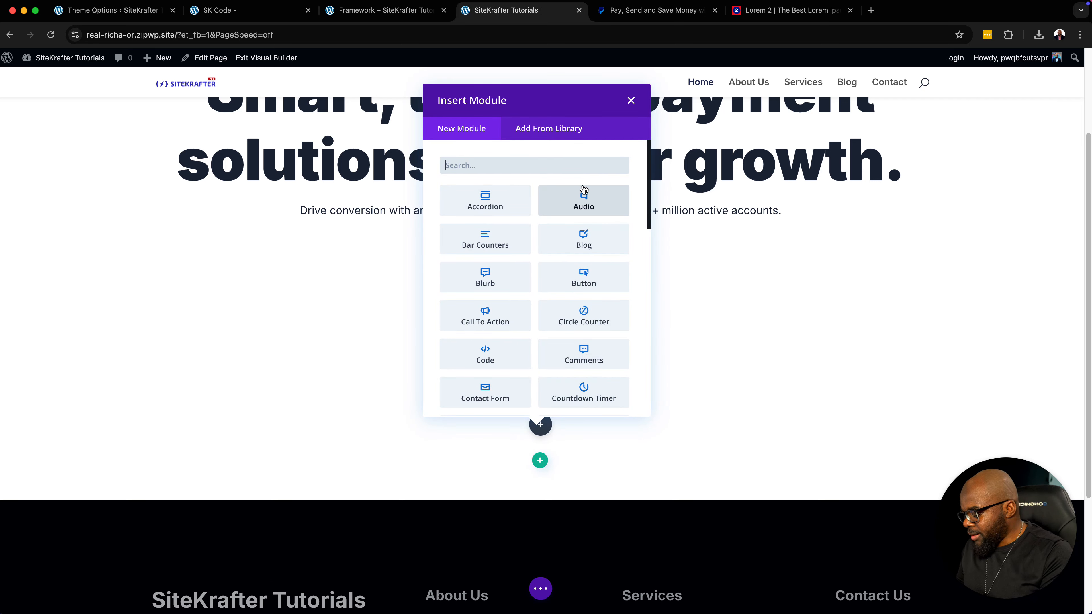
- Insert an Image module in the new row, choose the camping tents photo from the media library, and save it
type("imag")
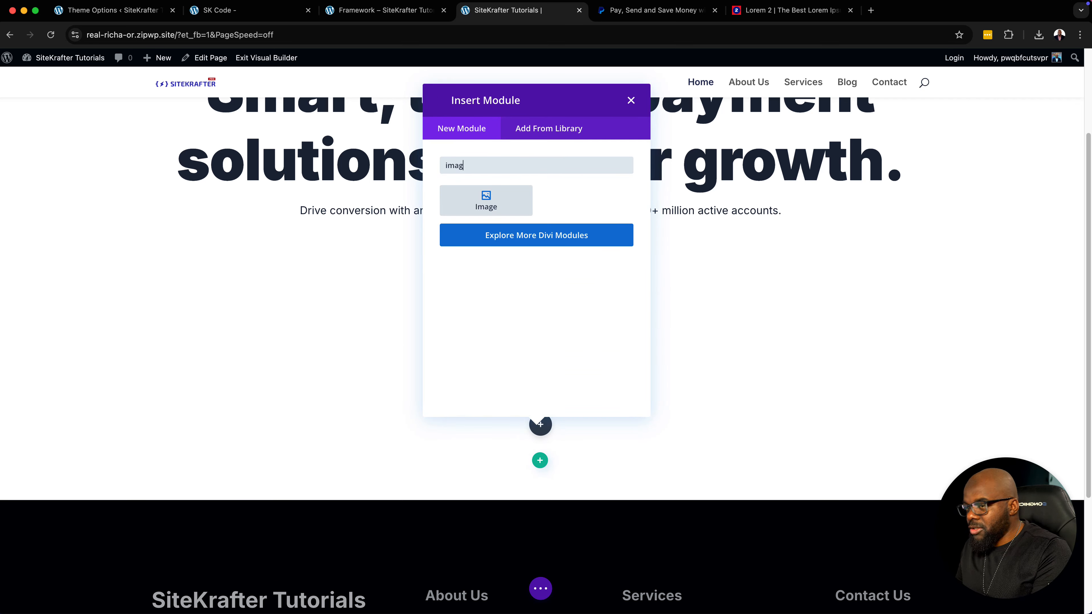
left_click(510, 199)
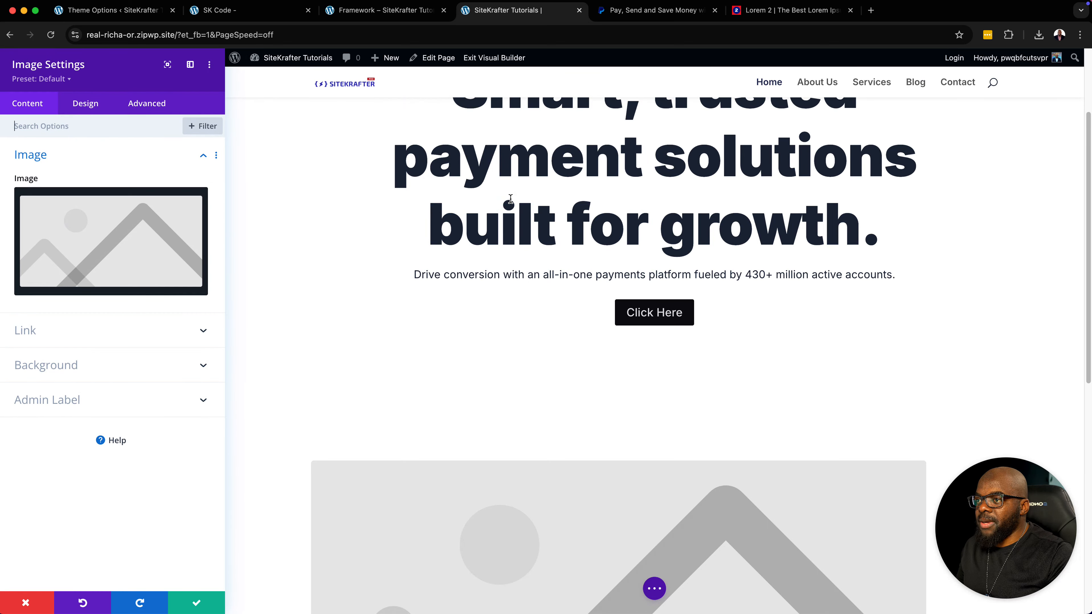
scroll(386, 235, "down", 7)
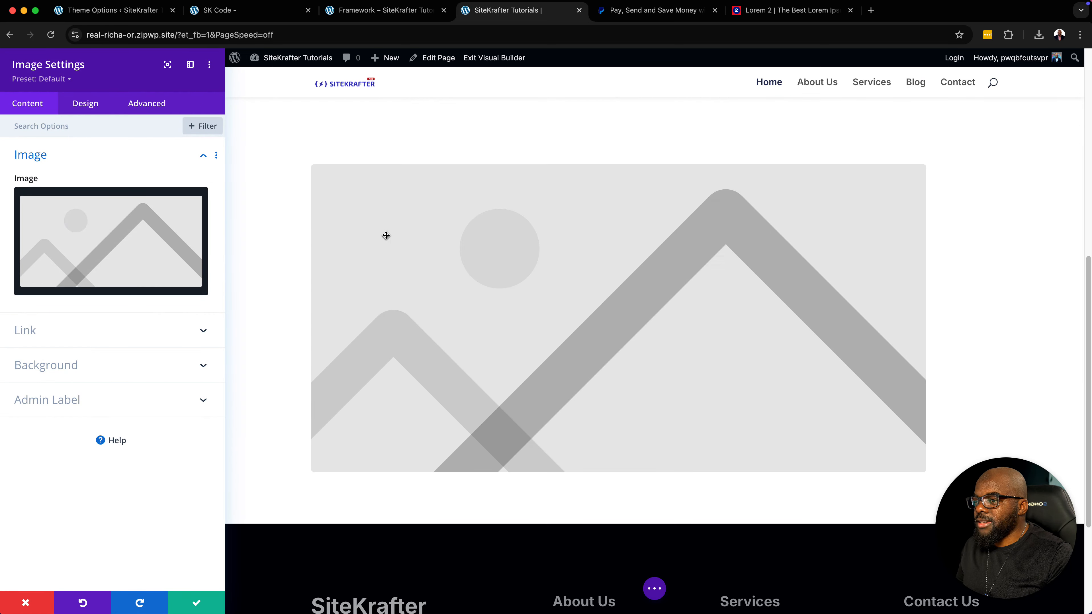
left_click(144, 243)
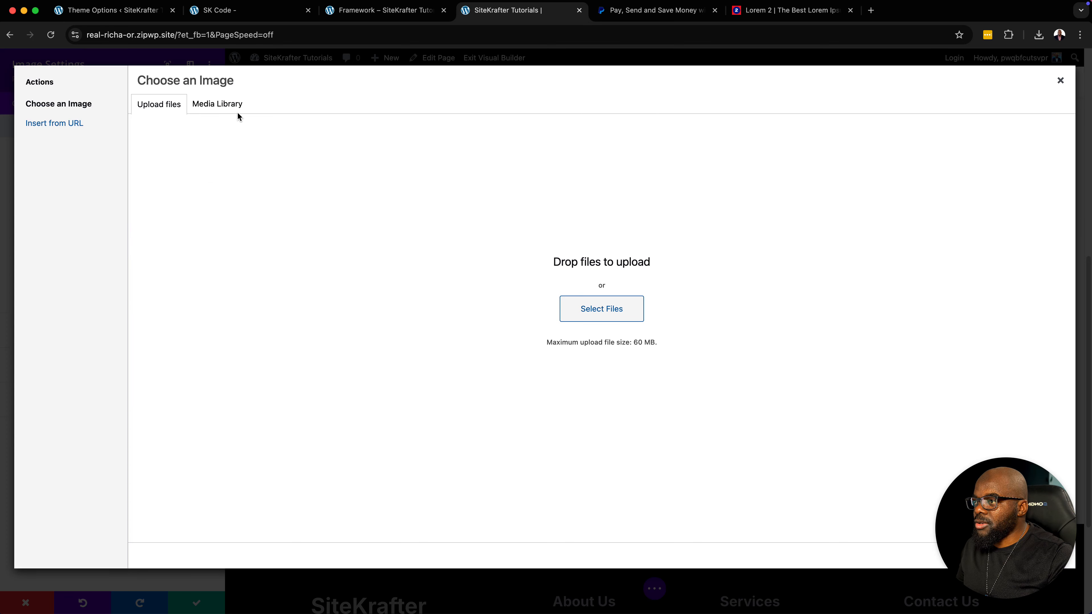
left_click(224, 108)
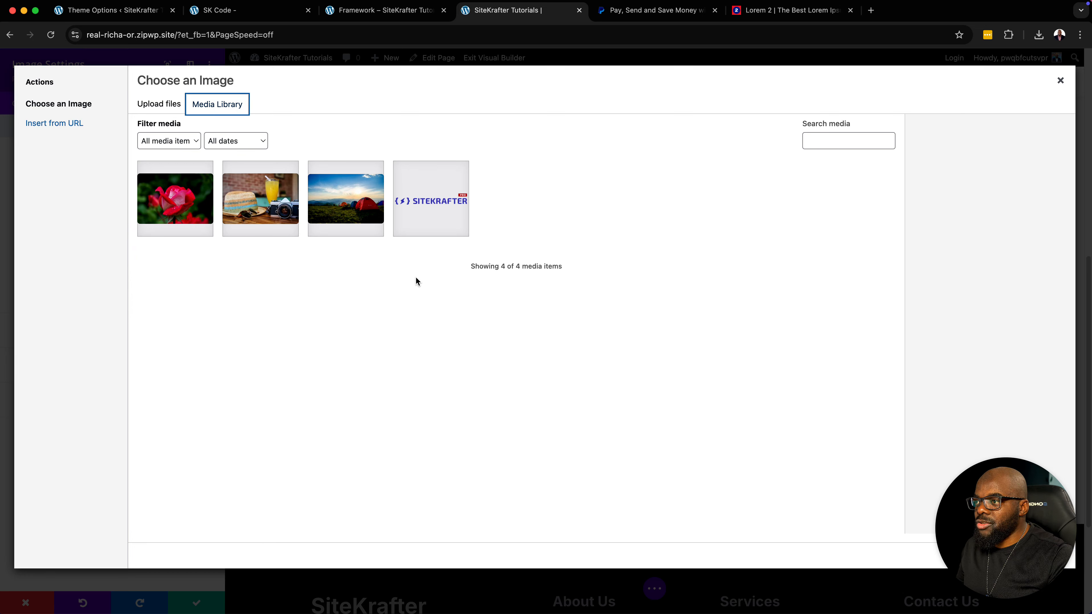
left_click(365, 217)
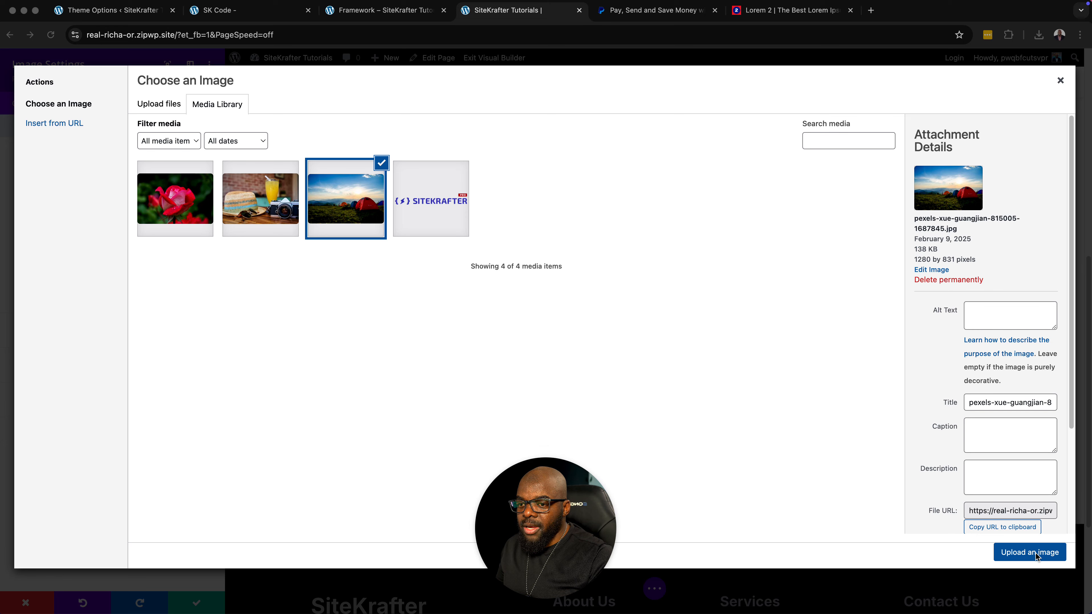
left_click(1030, 552)
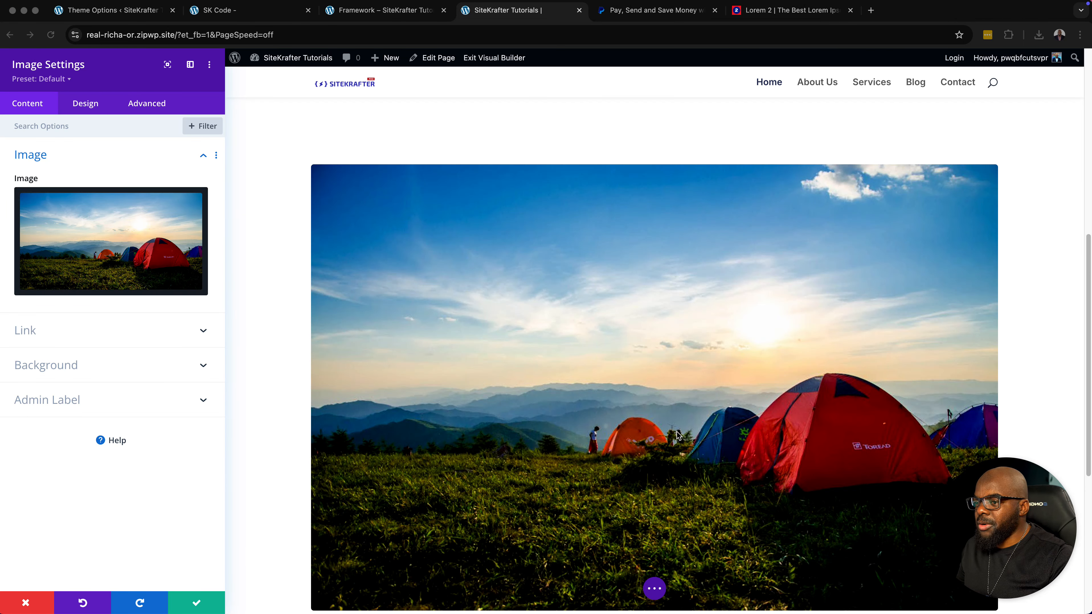
left_click(196, 603)
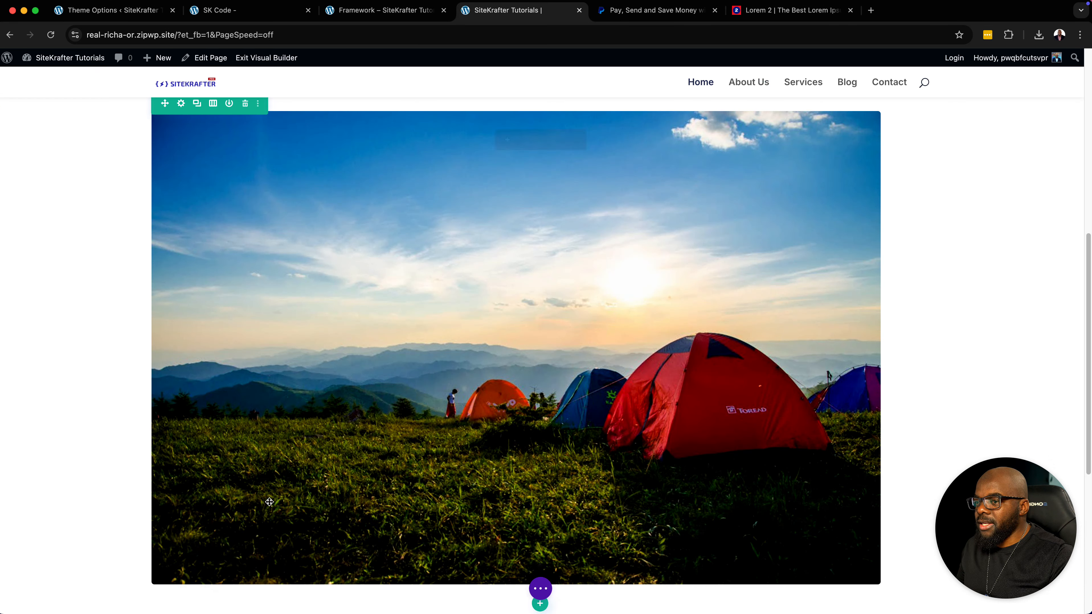
- Add a Text module below the tents image, replace its placeholder with the copied lorem ipsum paragraphs, and save it
scroll(380, 361, "down", 7)
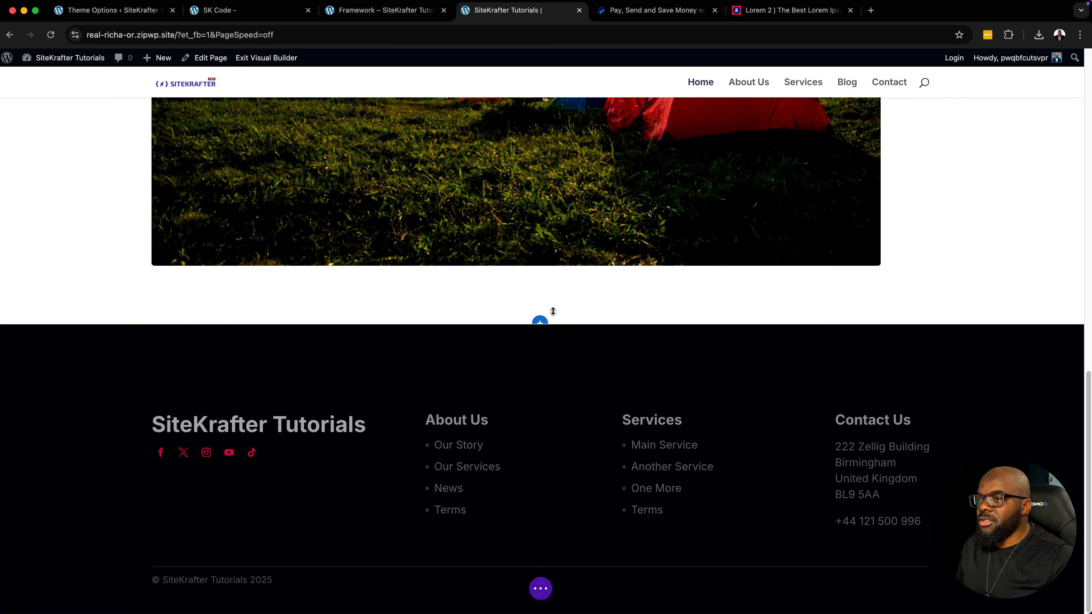
scroll(553, 311, "up", 1)
left_click(540, 300)
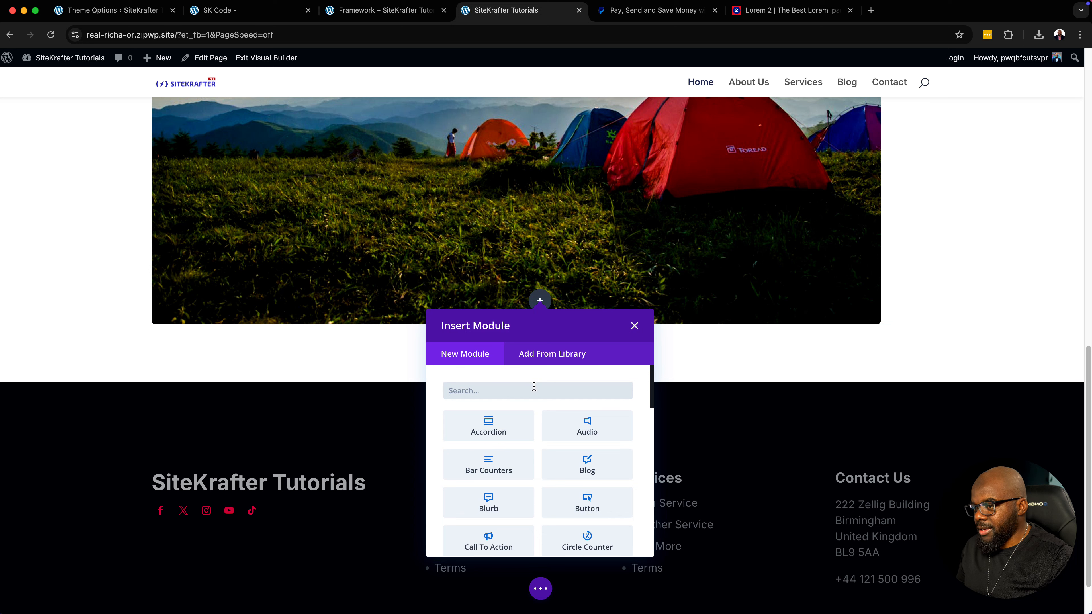
type("tex")
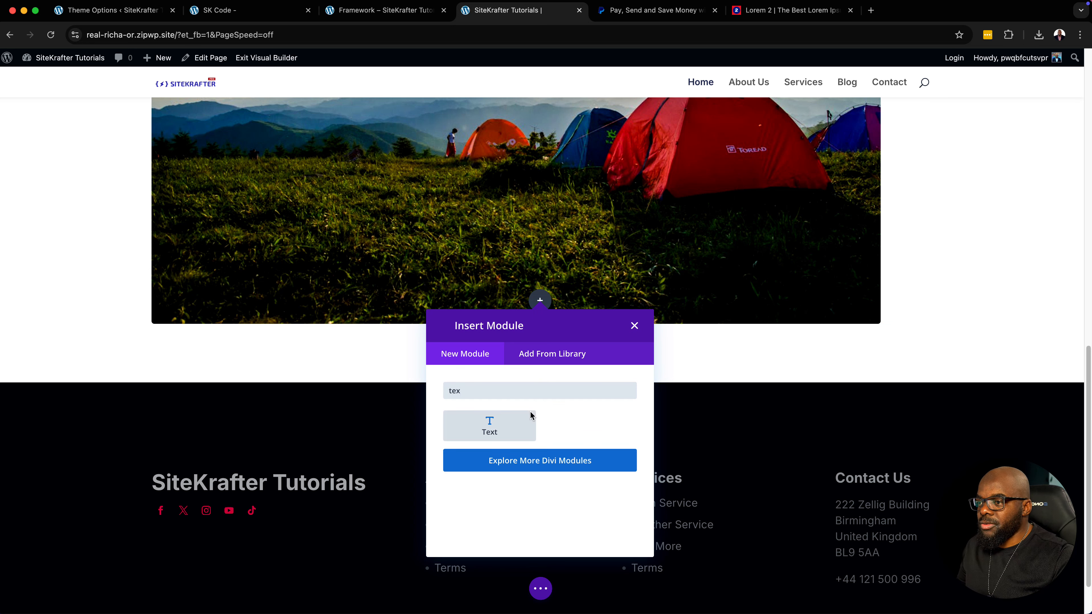
left_click(499, 428)
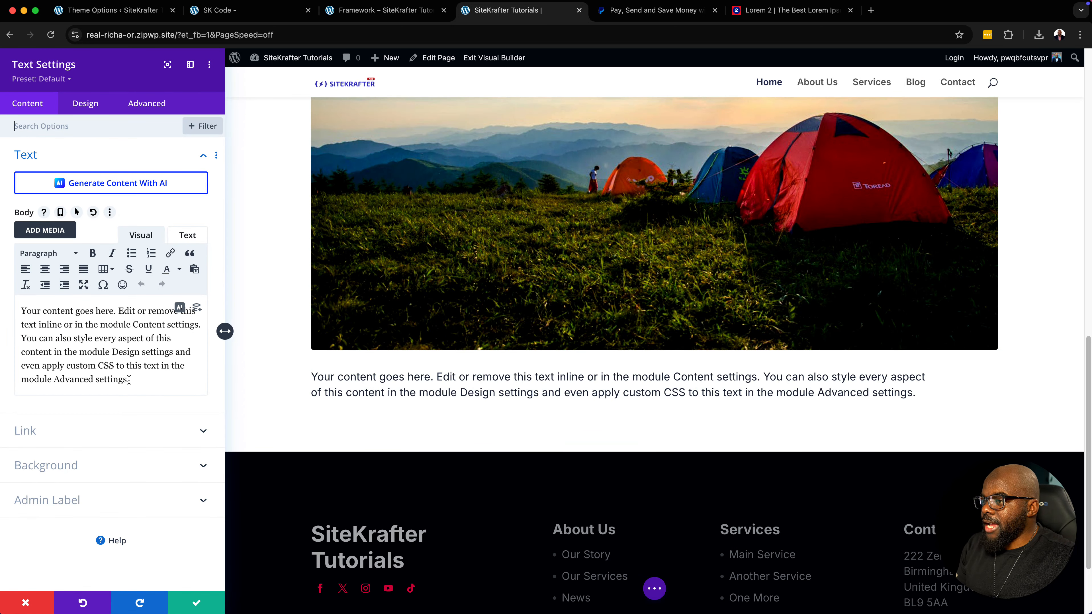
left_click_drag(129, 380, 20, 310)
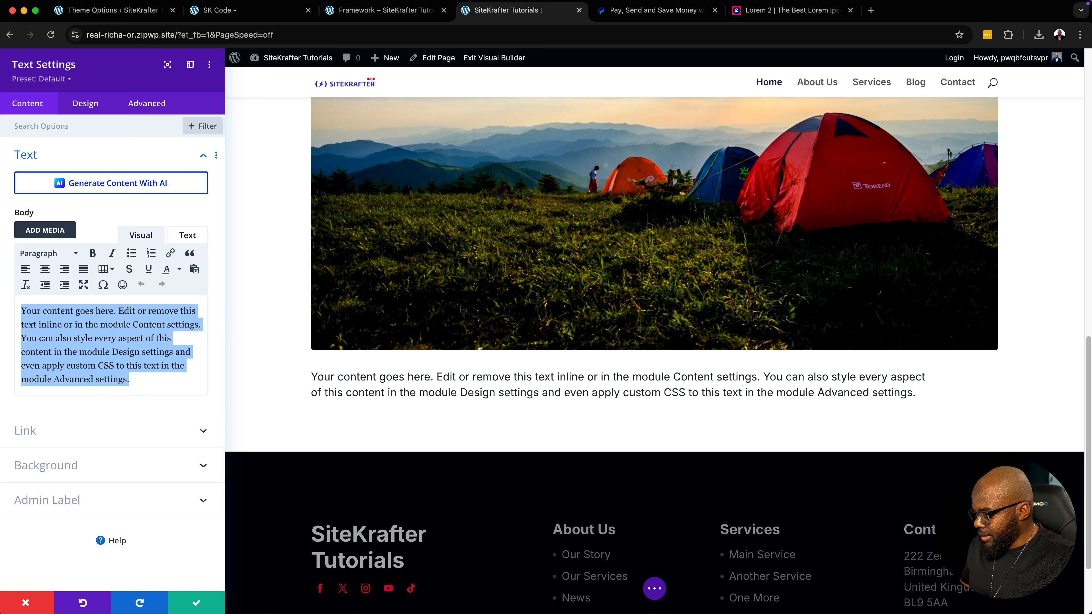
type("Lorem ipsum dolor sit amet, consectetuer adipiscing elit. Donec odio. Quisque volutpat mattis eros. Nullam malesuada erat ut turpis. Suspendisse urna nibh viverra non semper suscipit posuere a pede. Donec nec justo eget felis facilisis fermentum. Aliquam porttitor mauris sit amet orci. Aenean dignissim pellentesque felis. Morbi in sem quis dui placerat ornare. Pellentesque odio nisi euismod in pharetra a ultricies in diam. Sed arcu. Cras consequat. Praesent dapibus neque id cursus faucibus tortor neque egestas auguae eu vulputate magna eros eu erat. Aliquam erat volutpat. Nam dui mi tincidunt quis accumsan porttitor facilisis luctus metus. Phasellus ultrices nulla quis nibh. Quisque a lectus. Donec consectetuer ligula vulputate sem tristique cursus. Nam nulla quam gravida non commodo a sodales sit amet nisi.")
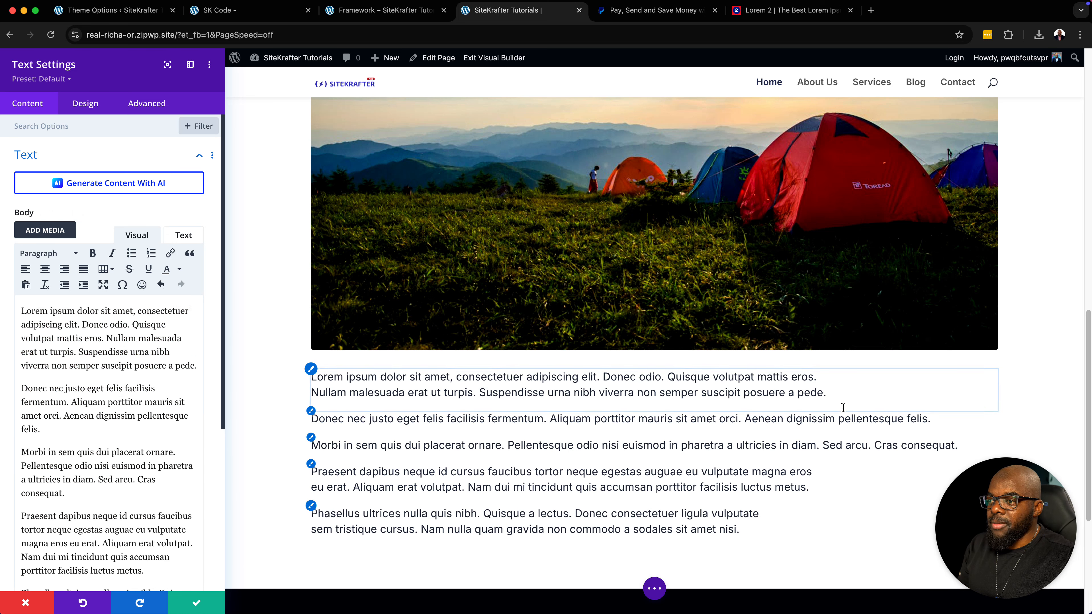
left_click(212, 603)
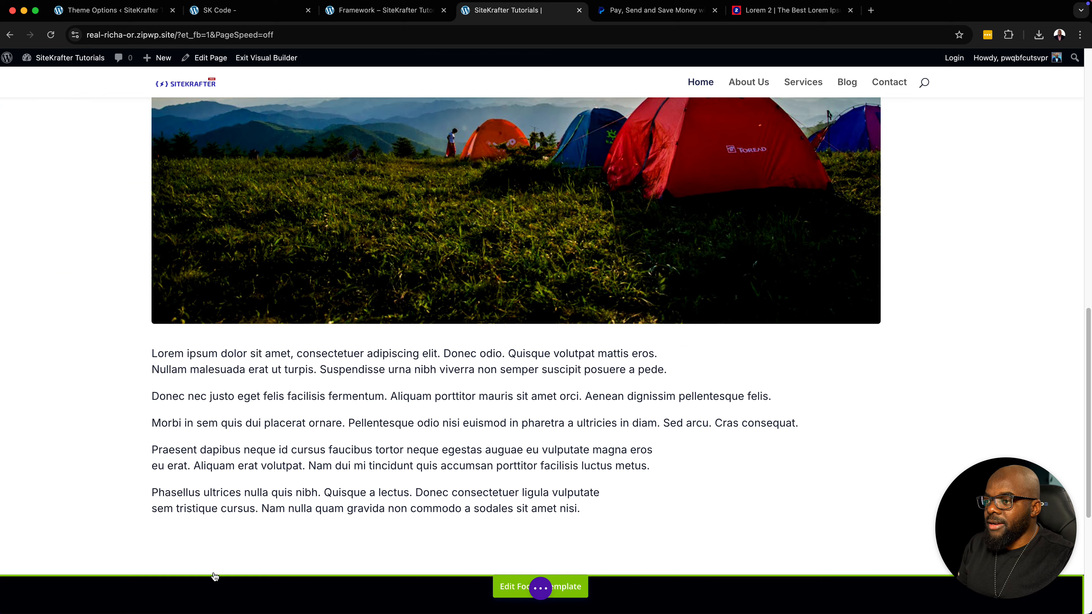
- Delete the tents Image module above the lorem ipsum text
scroll(223, 388, "down", 2)
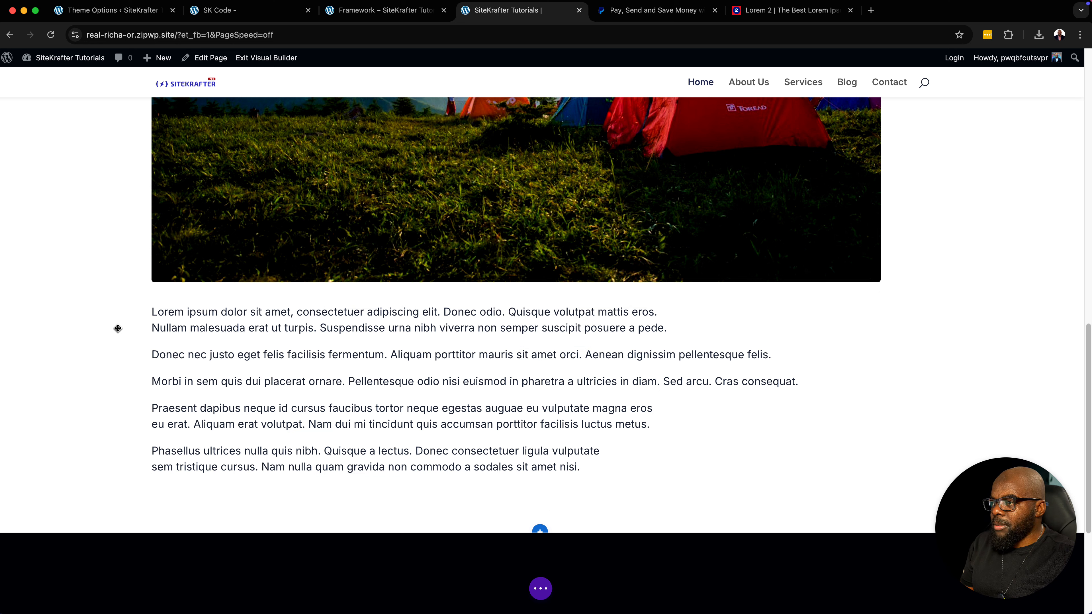
scroll(221, 303, "up", 10)
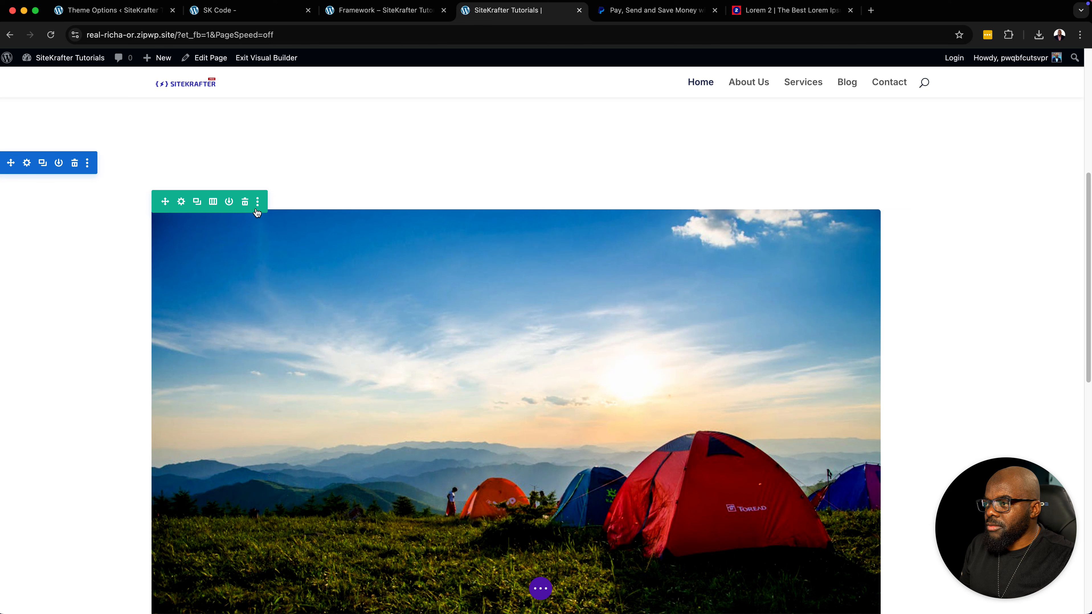
left_click(568, 238)
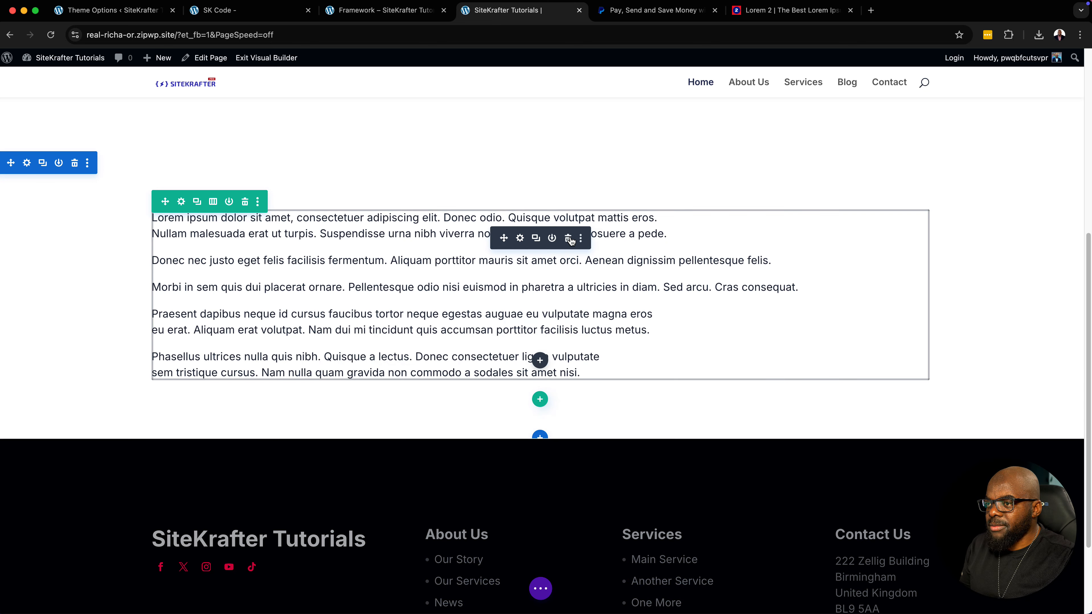
- Try a two-equal-column structure on the lorem ipsum text's row, and undo the change
left_click(217, 204)
left_click(217, 266)
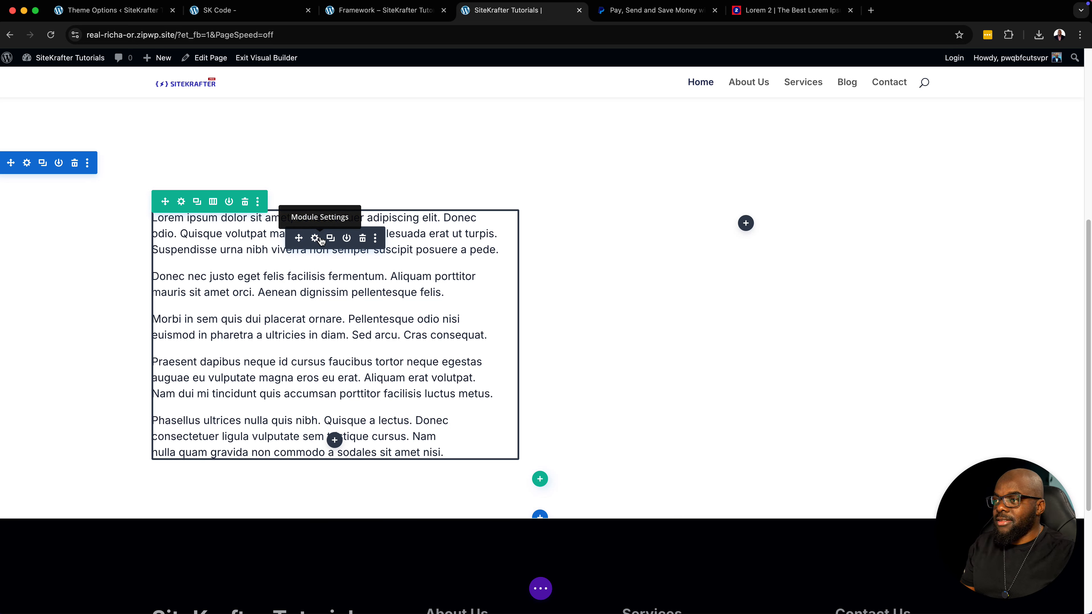
key("super+z")
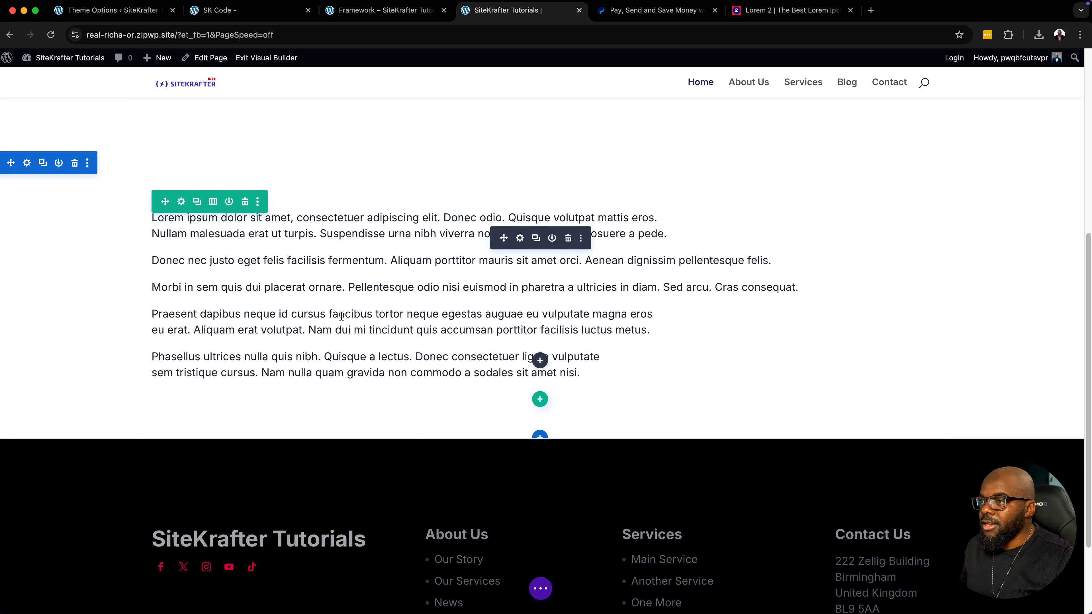
- Give the lorem ipsum Text module the CSS class sk-content
left_click(520, 239)
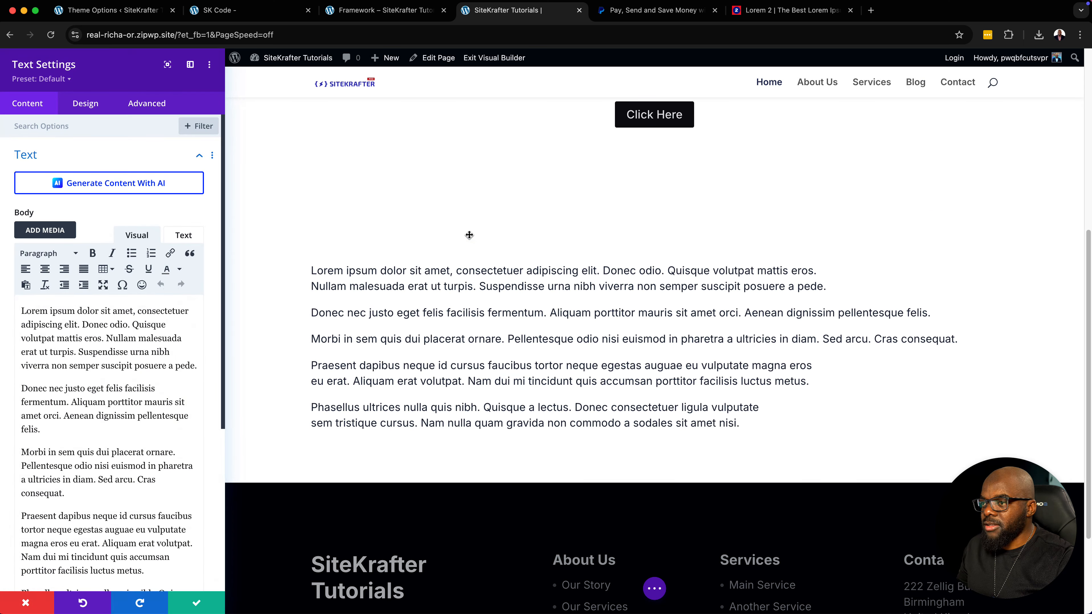
left_click(148, 105)
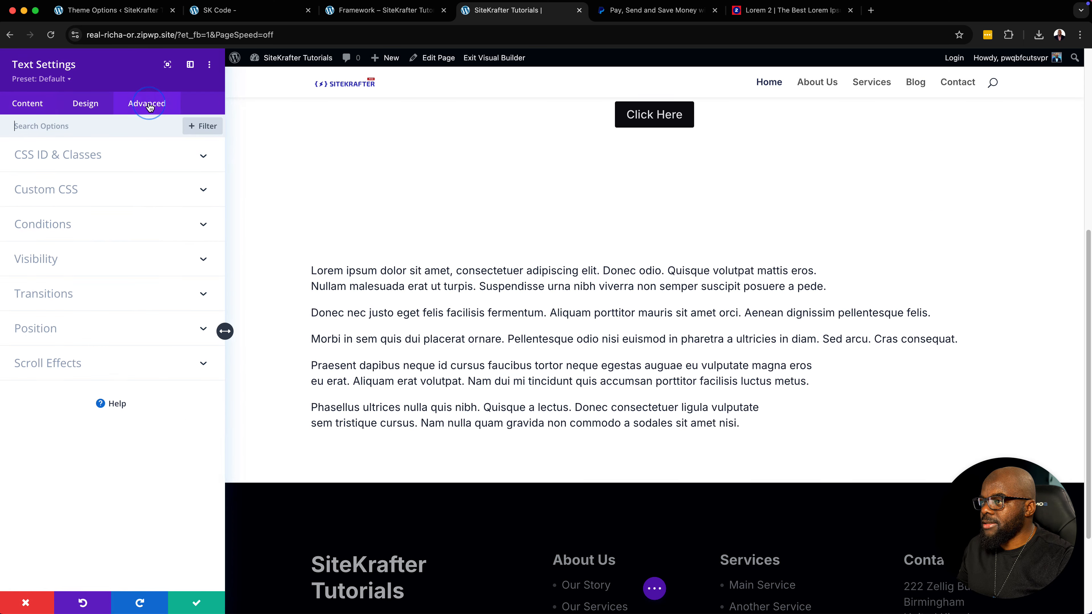
left_click(58, 155)
left_click(56, 239)
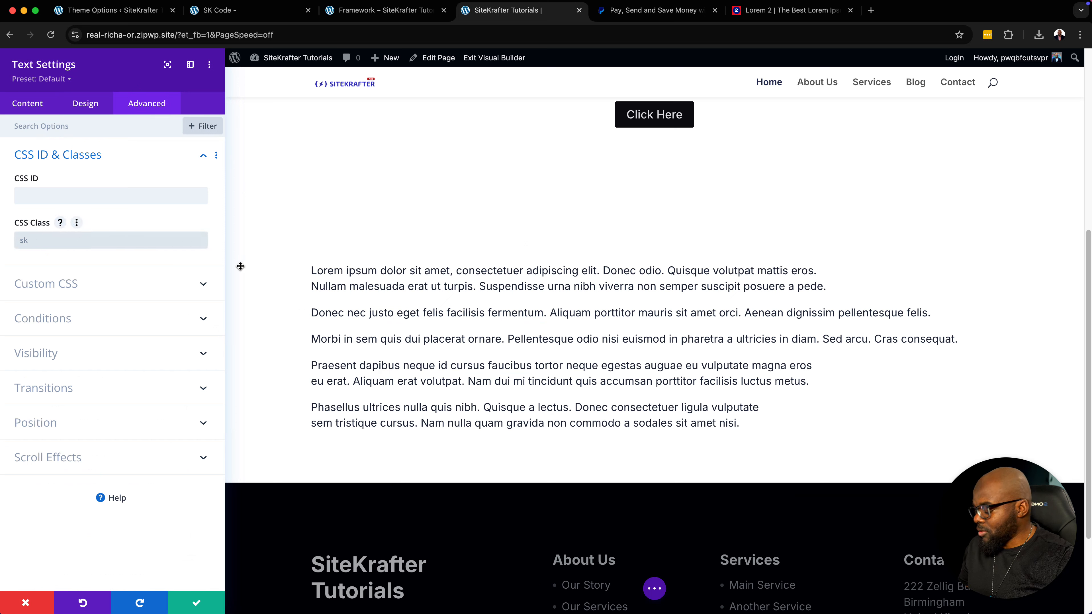
type("sk-")
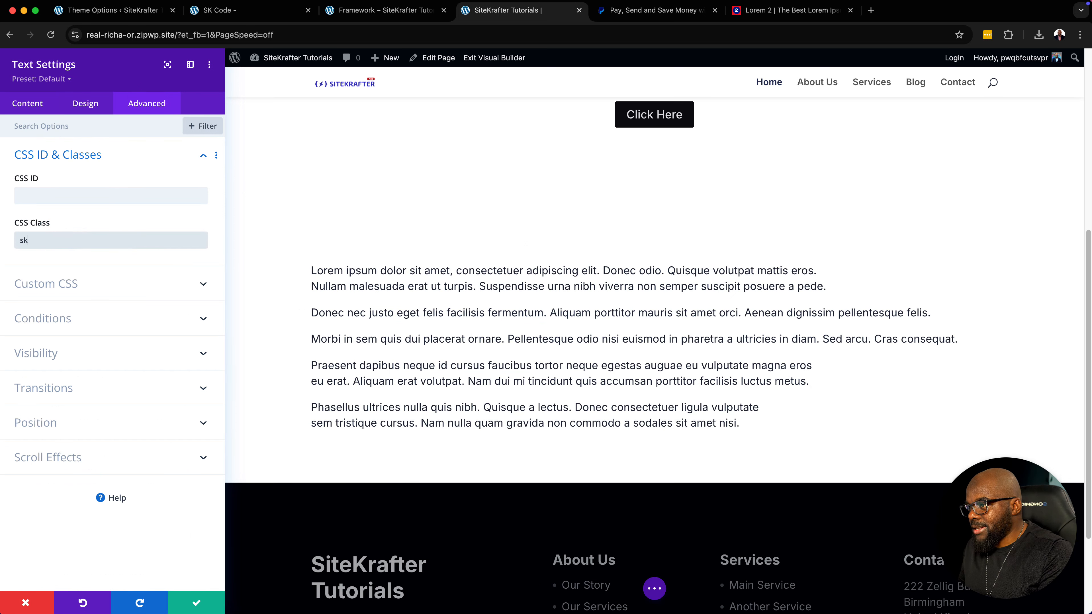
type("content")
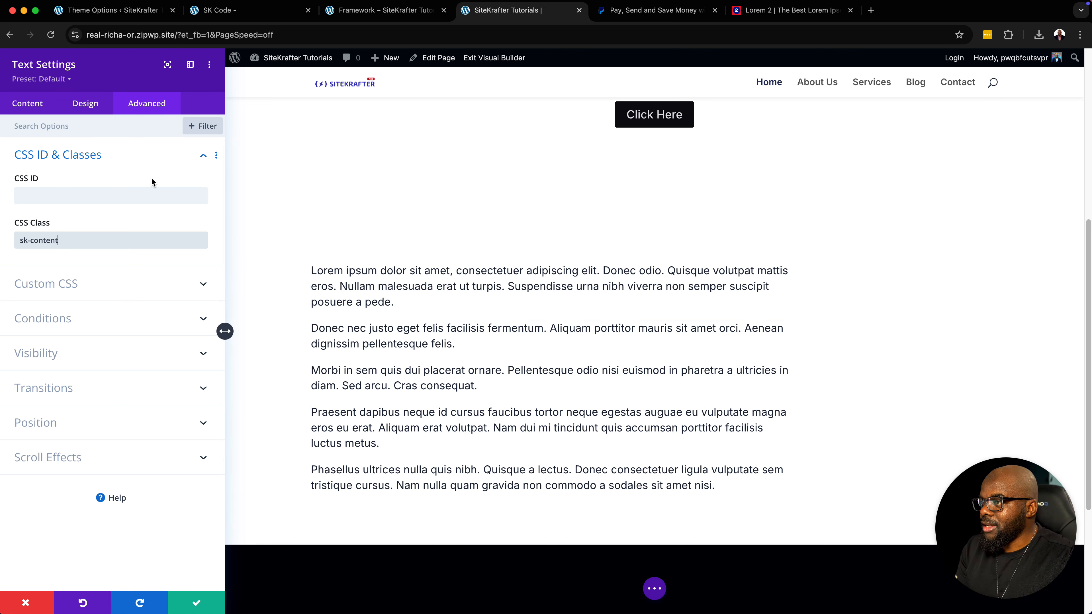
- Set the lorem ipsum Text module's width to 99%, center its module alignment, and save its settings
left_click(87, 105)
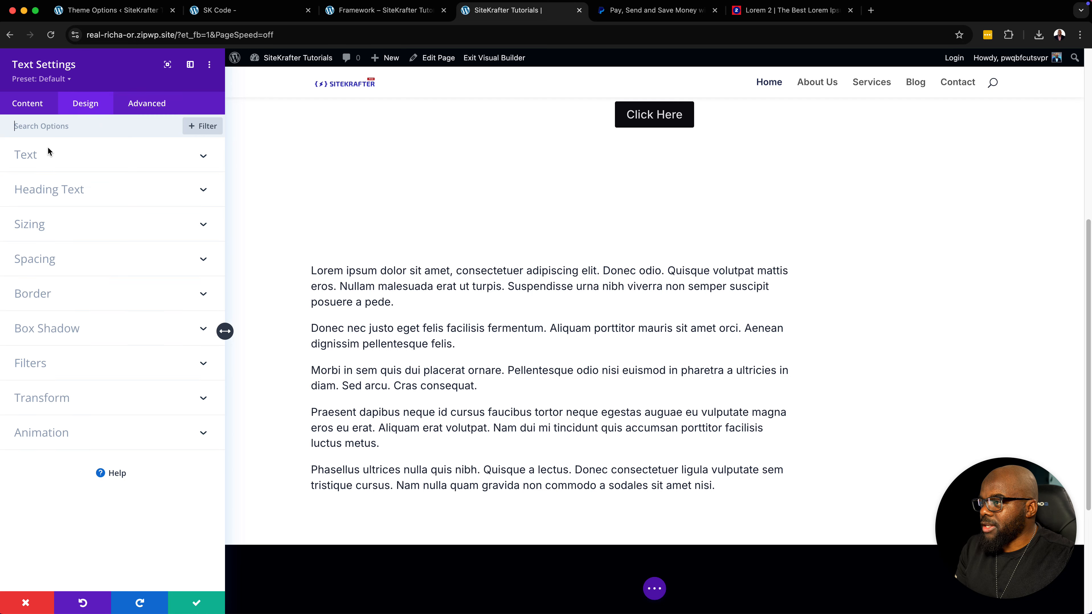
left_click(43, 227)
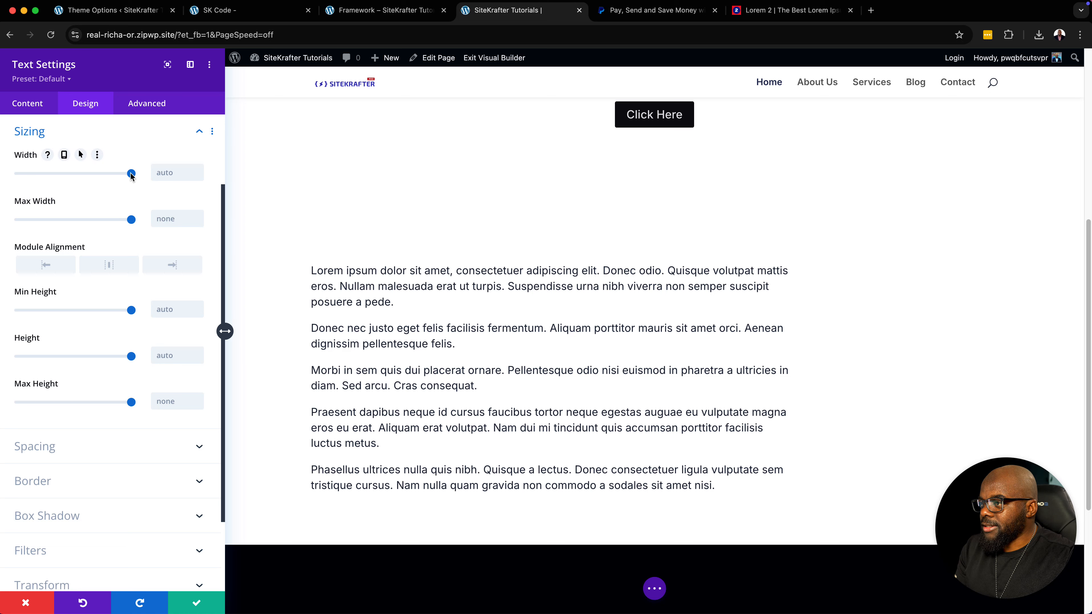
left_click(130, 174)
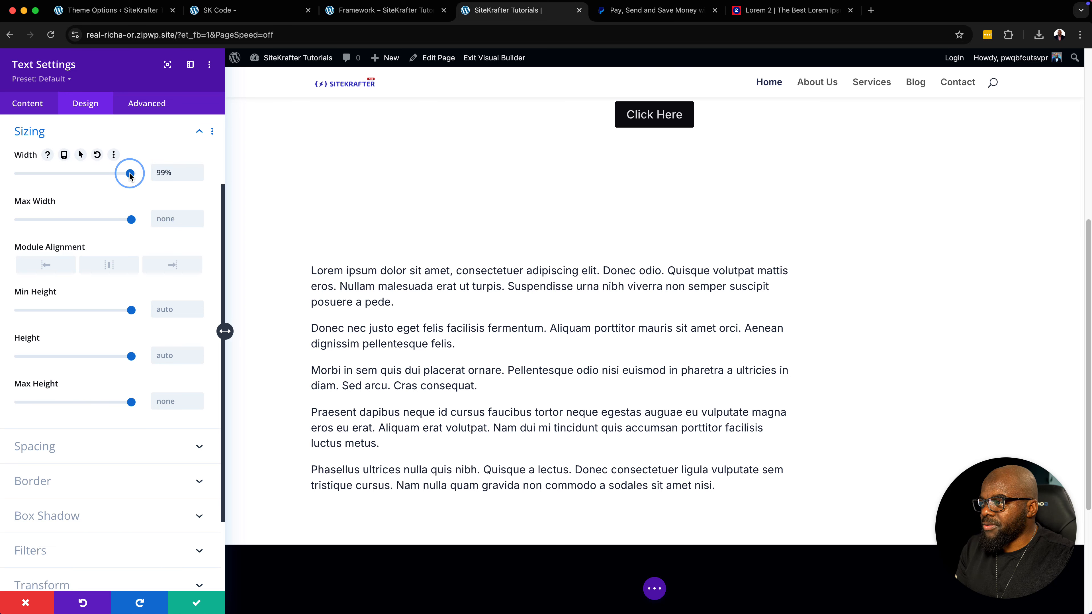
left_click(113, 267)
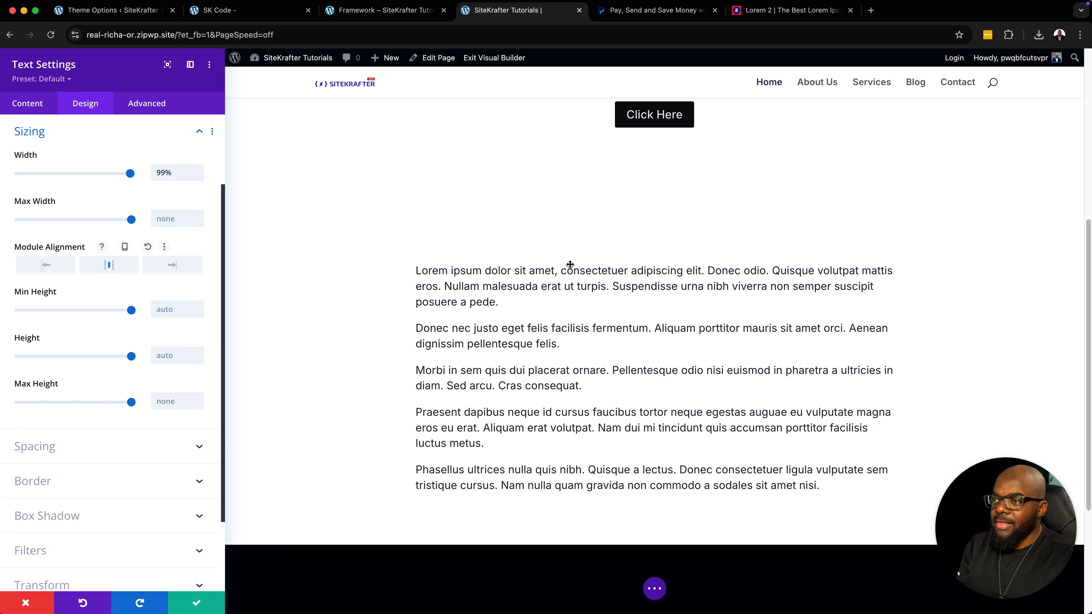
left_click(202, 604)
scroll(212, 286, "up", 3)
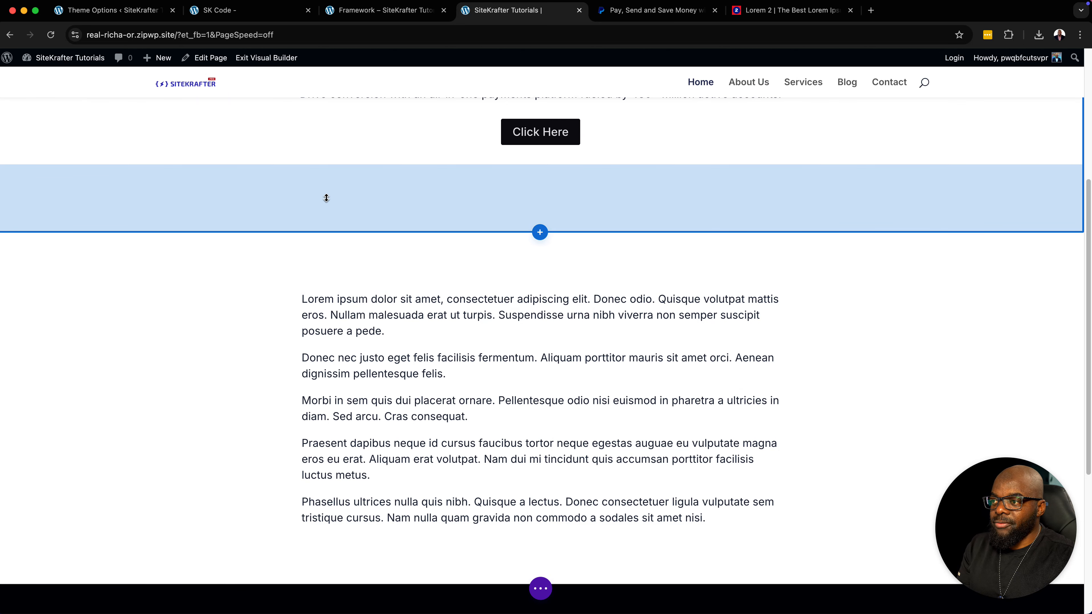
- Review the hero and lorem ipsum sections, and check the class categories on the Framework page with General Fluid Text collapsed
scroll(98, 288, "up", 5)
scroll(98, 288, "down", 4)
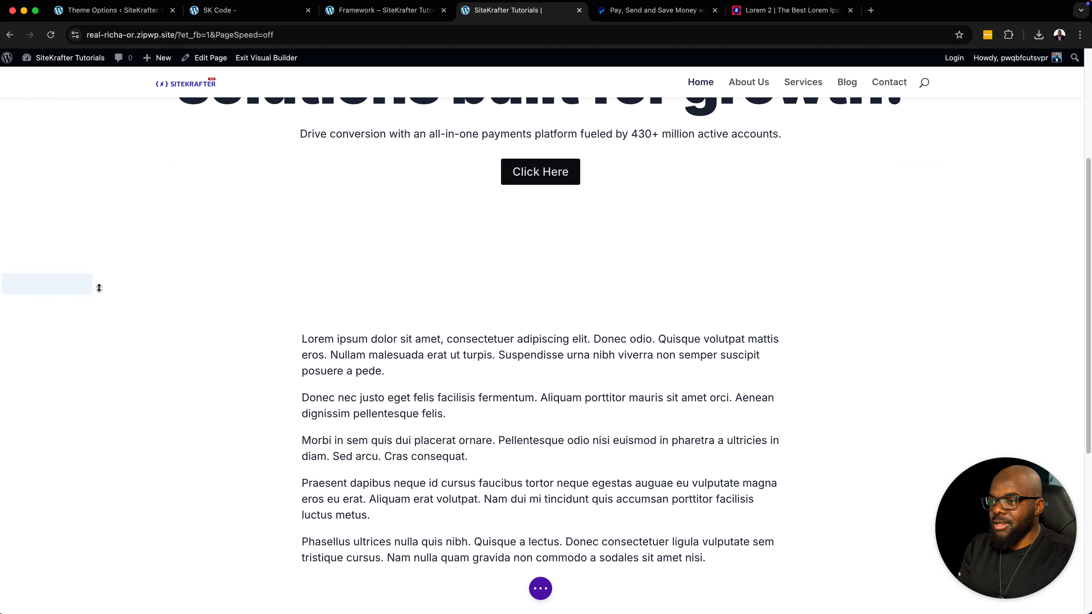
scroll(98, 287, "down", 4)
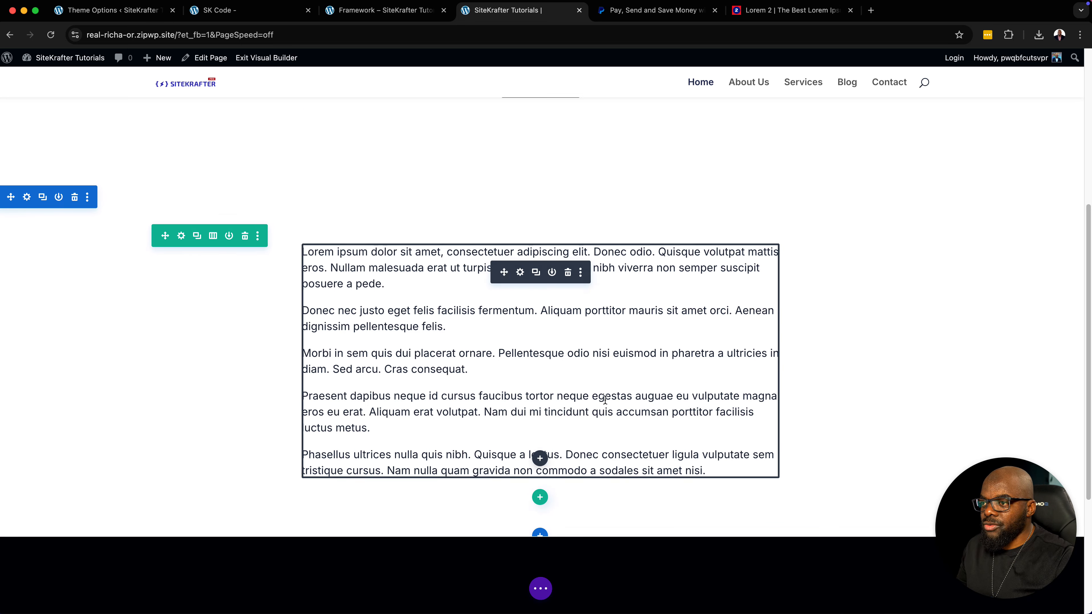
scroll(606, 393, "up", 5)
scroll(605, 393, "up", 3)
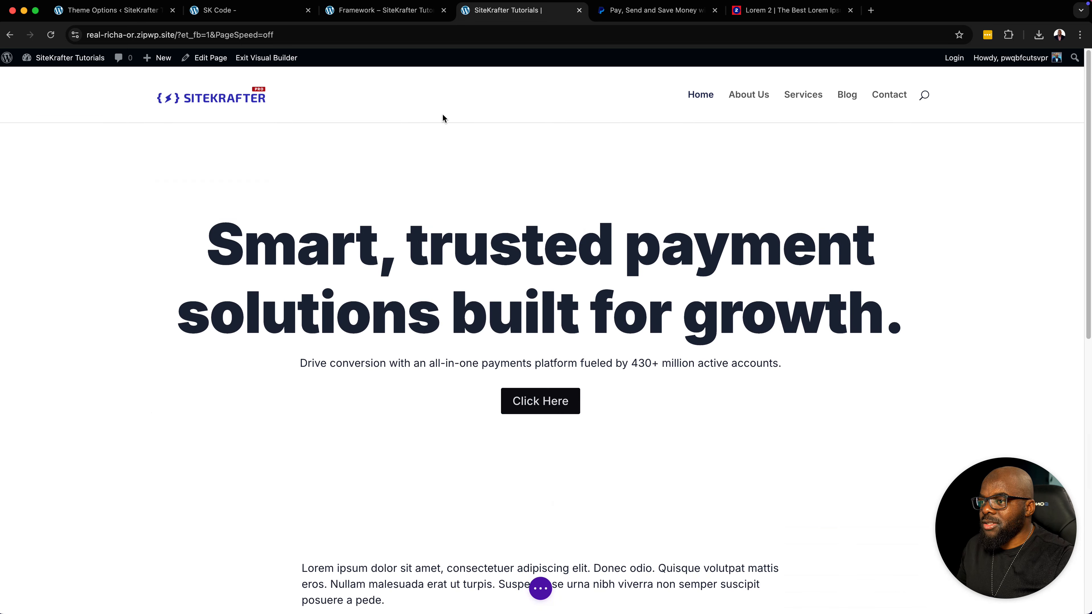
left_click(405, 13)
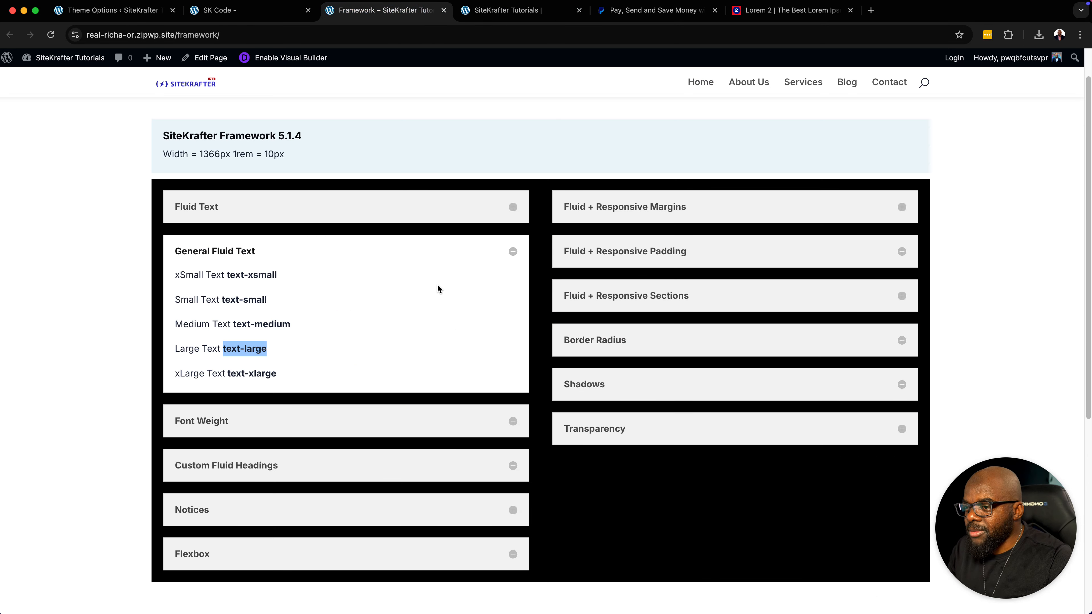
left_click(462, 255)
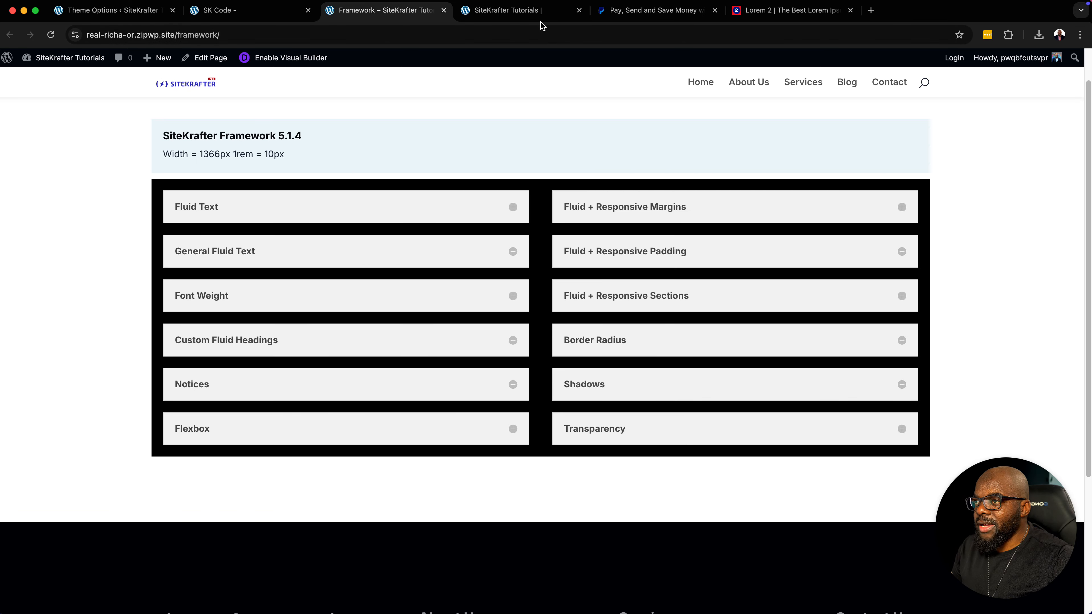
left_click(520, 10)
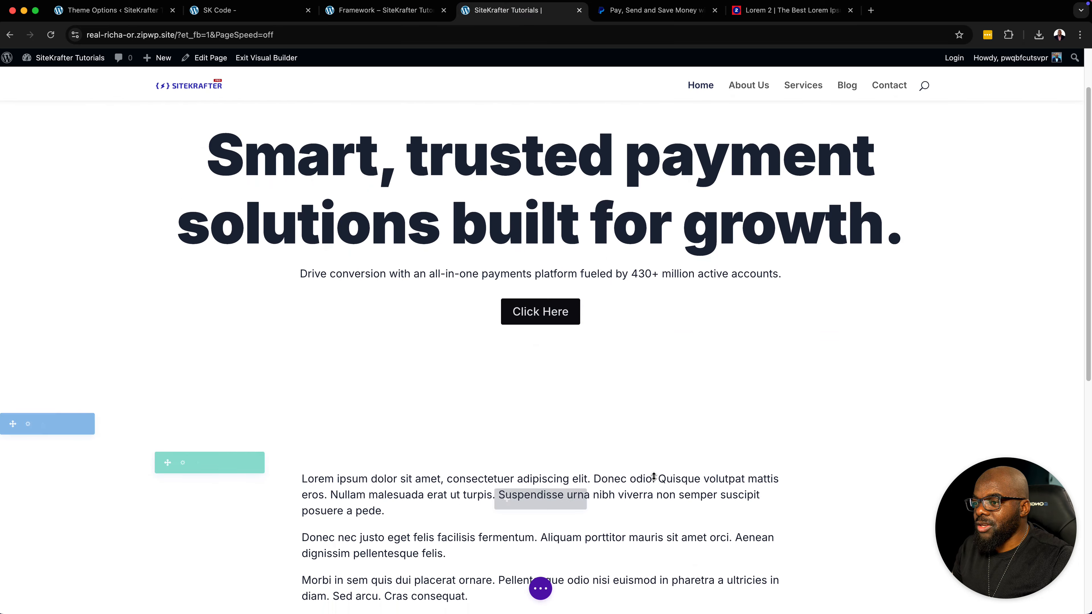
- Insert a new Text module directly below the lorem ipsum text
scroll(543, 500, "down", 5)
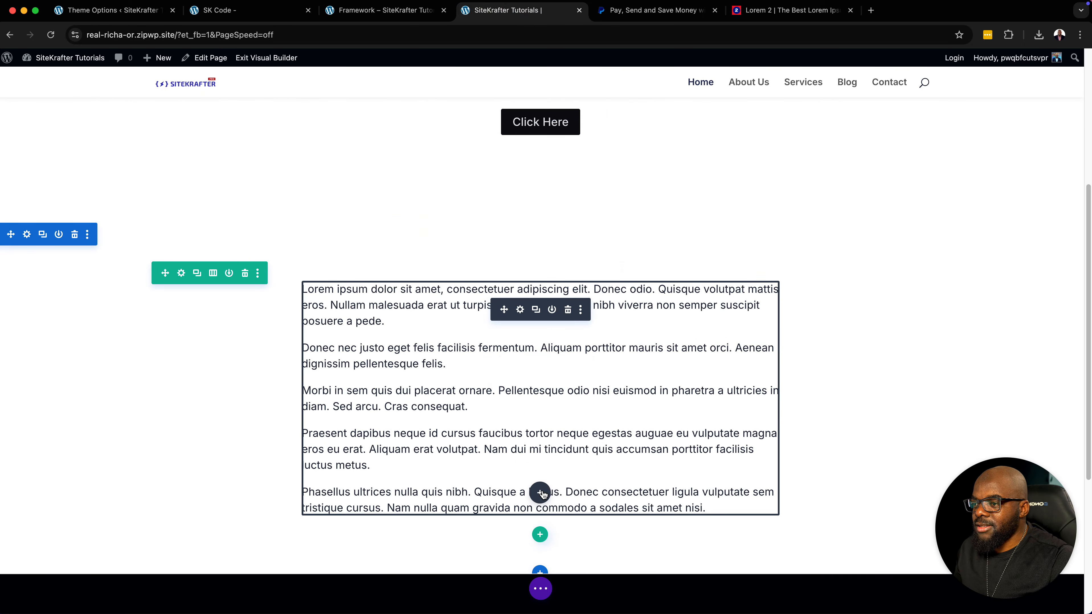
left_click(540, 496)
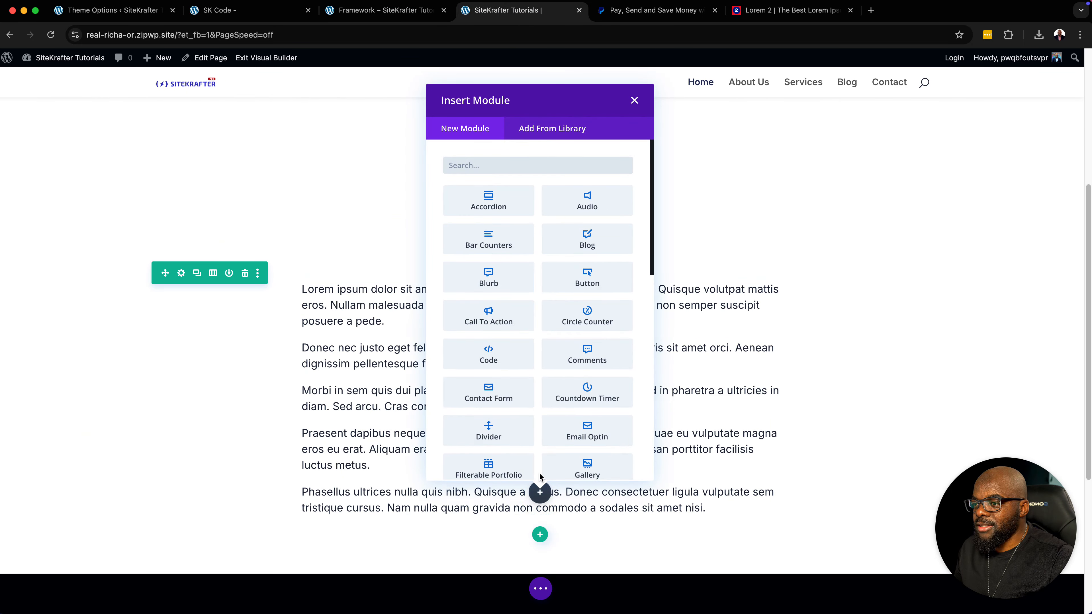
type("text")
left_click(489, 200)
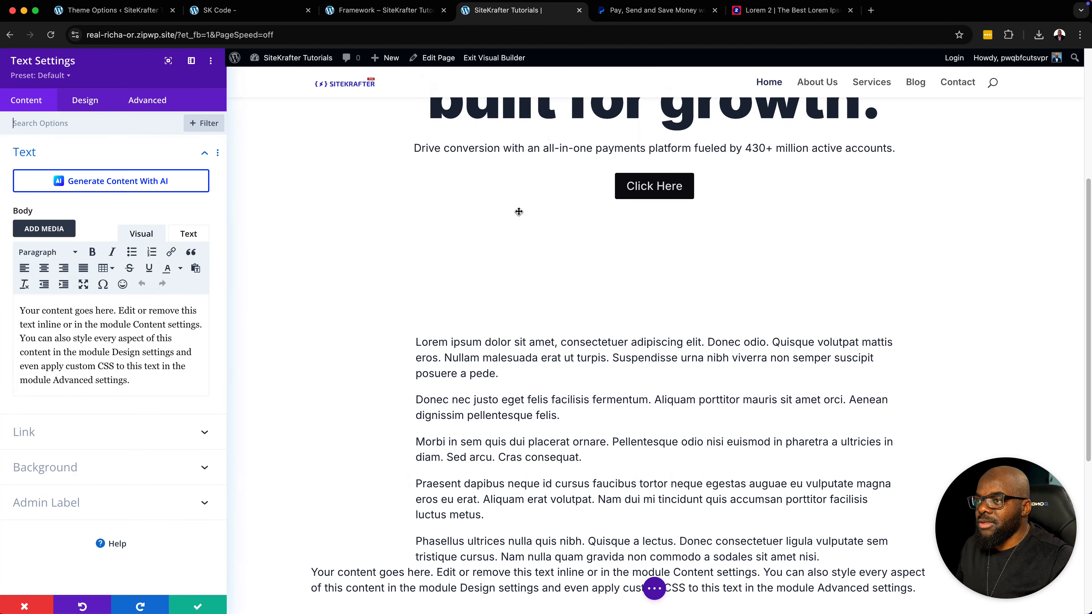
- Give the new Text module the CSS class error
left_click(161, 103)
left_click(90, 156)
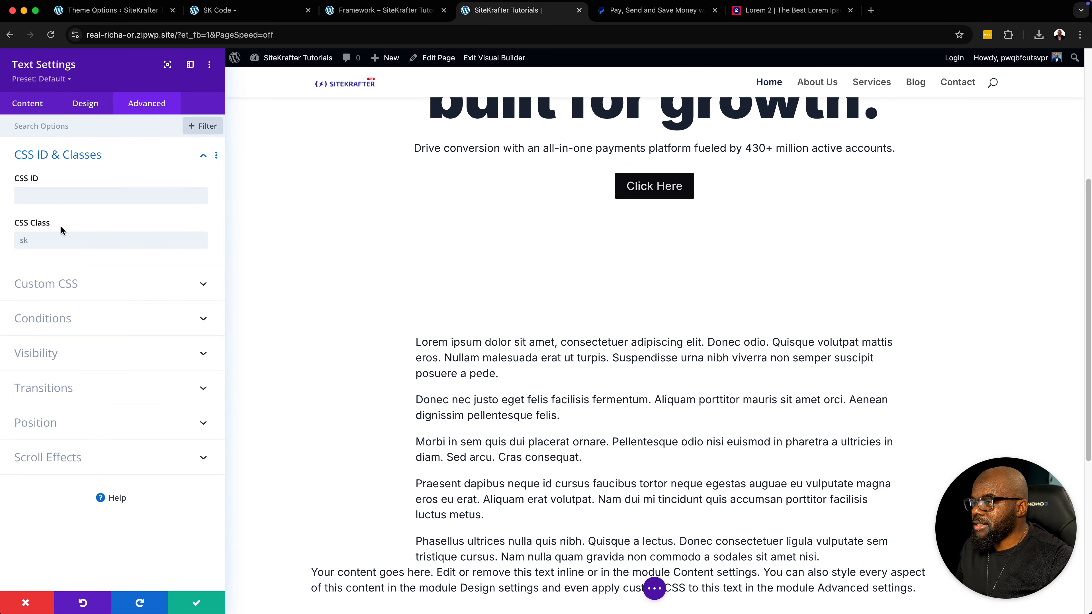
left_click(58, 245)
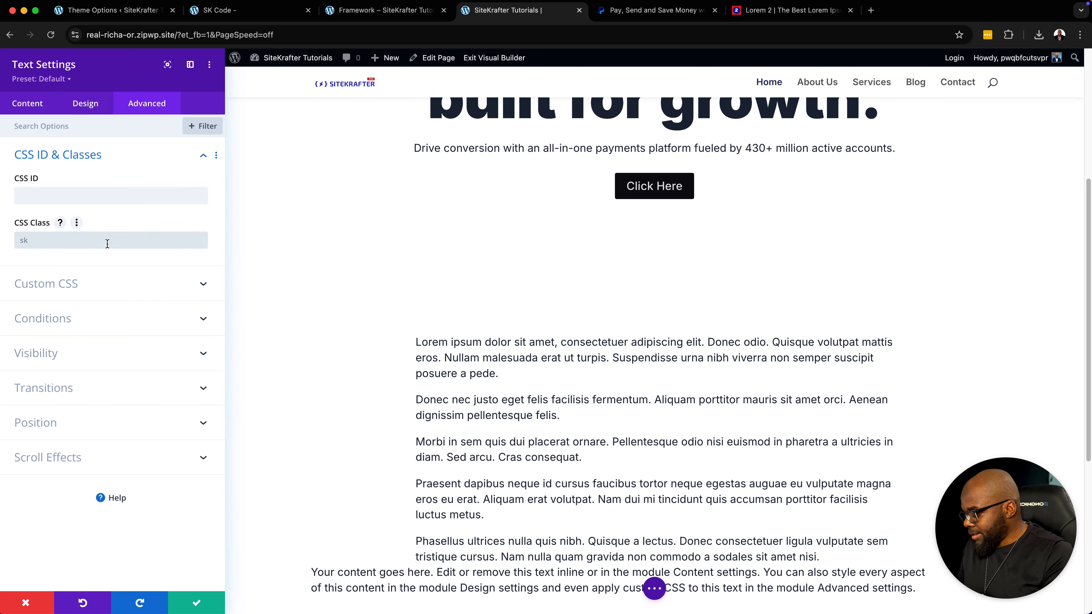
type("error")
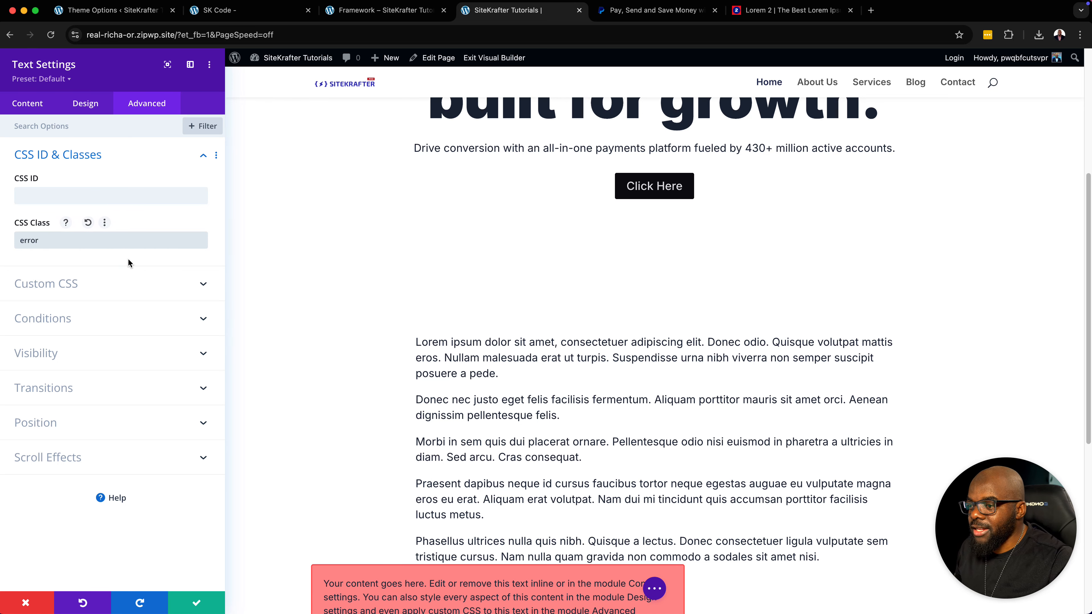
scroll(534, 390, "down", 3)
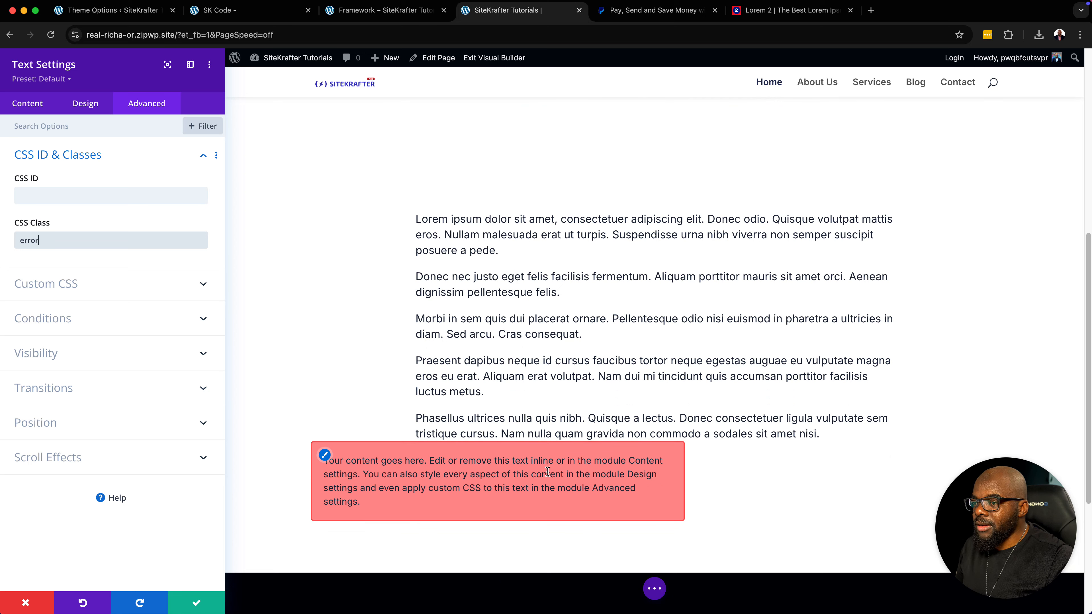
- Center the notice Text module's alignment and set its width to 98%
left_click(97, 111)
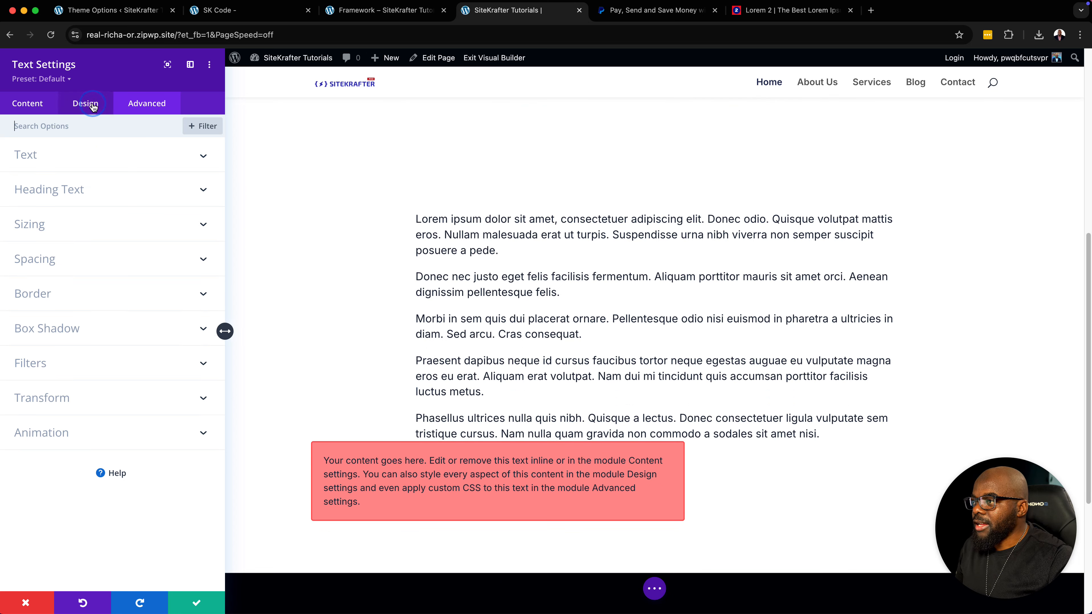
left_click(50, 159)
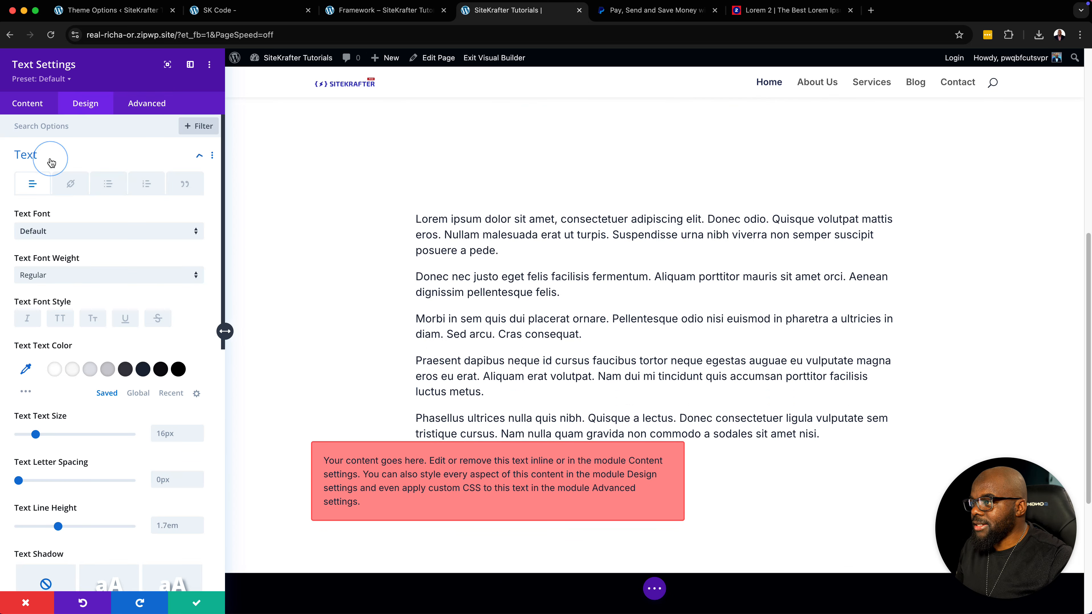
left_click(49, 159)
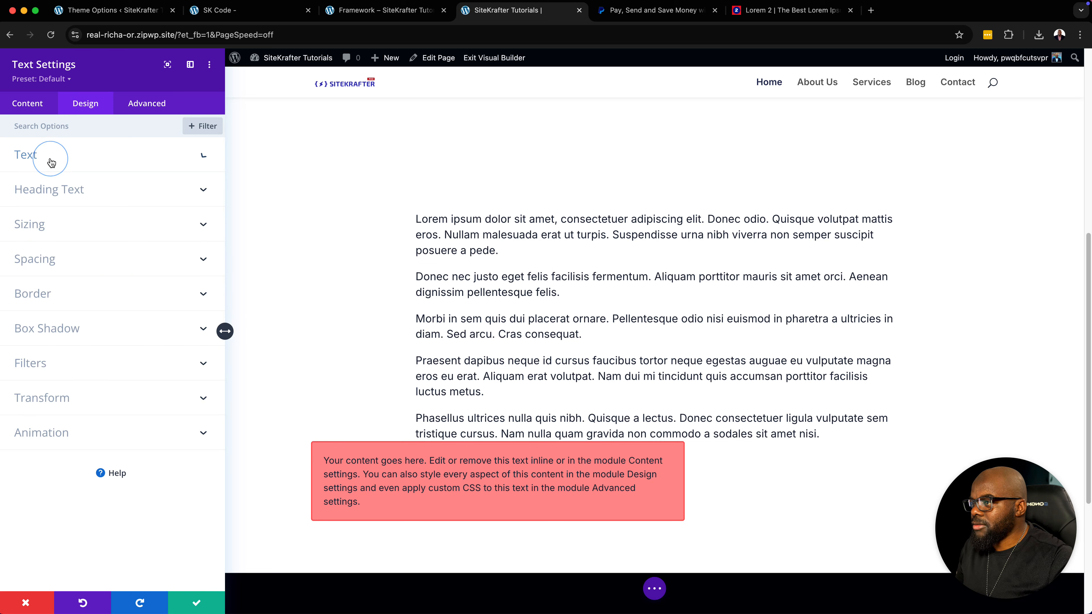
left_click(56, 227)
left_click(111, 268)
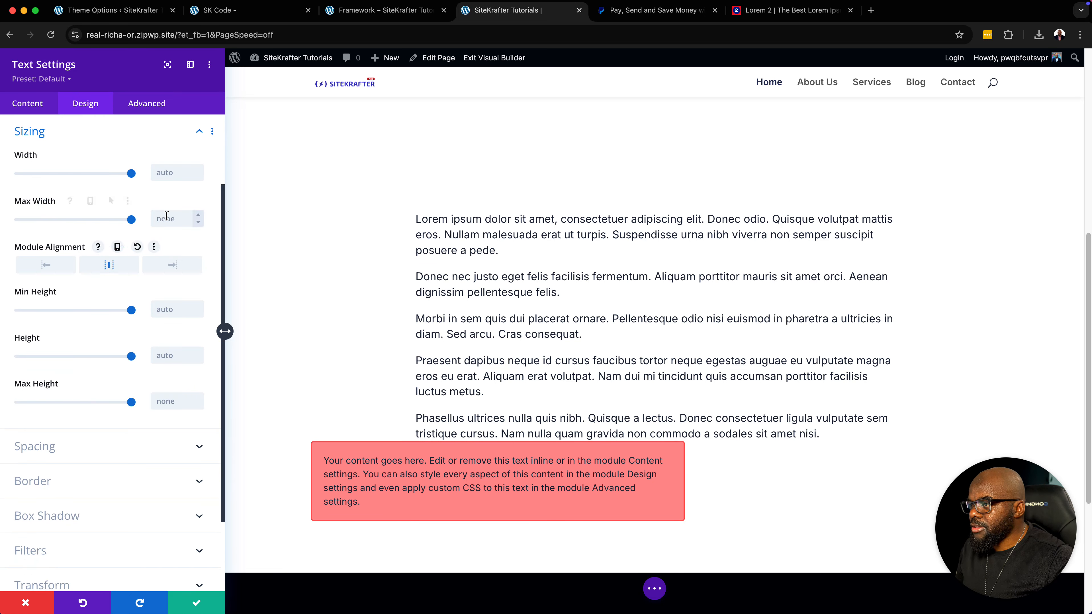
left_click(129, 173)
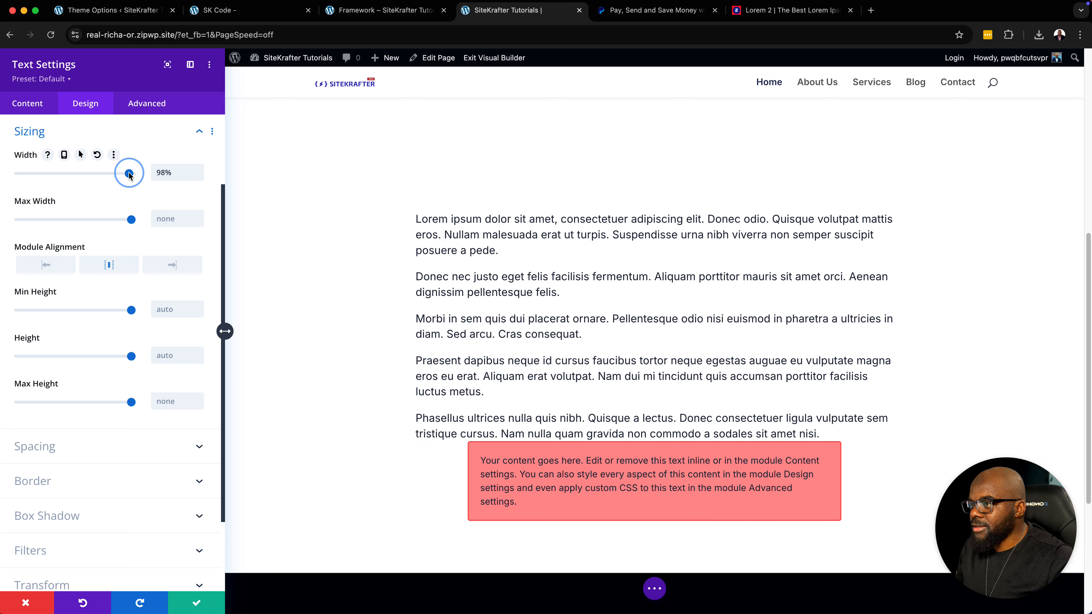
- Add the class margin-top-small to the notice Text module's existing CSS class
left_click(157, 103)
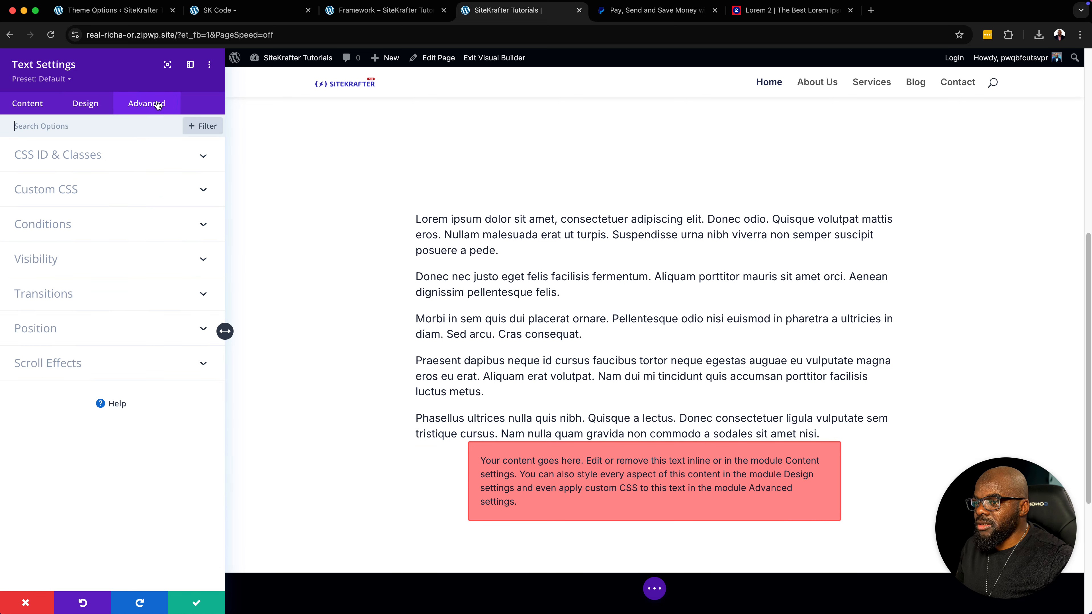
left_click(102, 159)
left_click(78, 240)
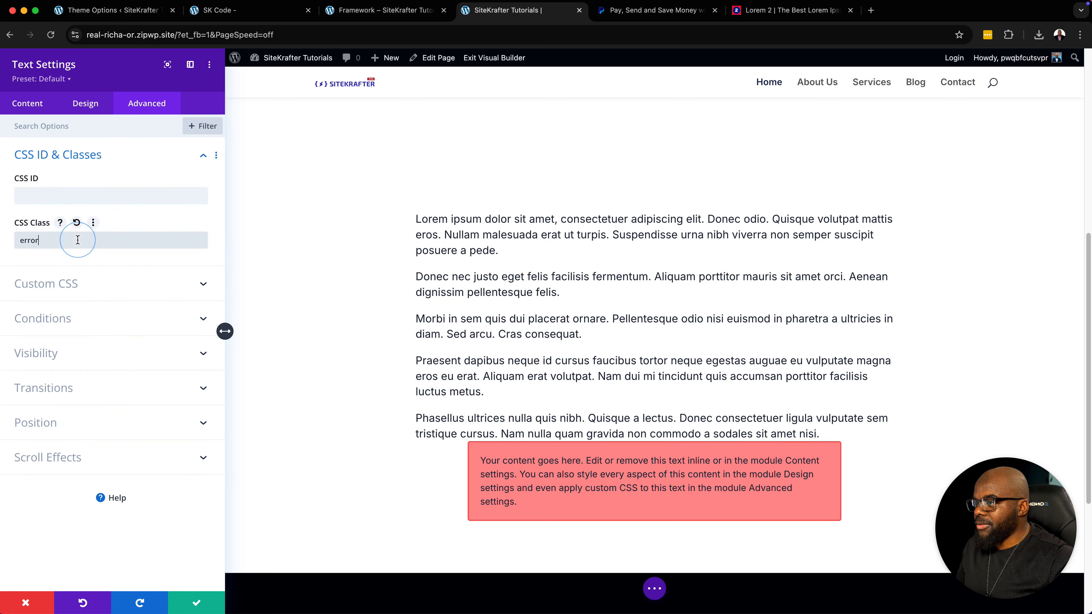
type("margin-top-")
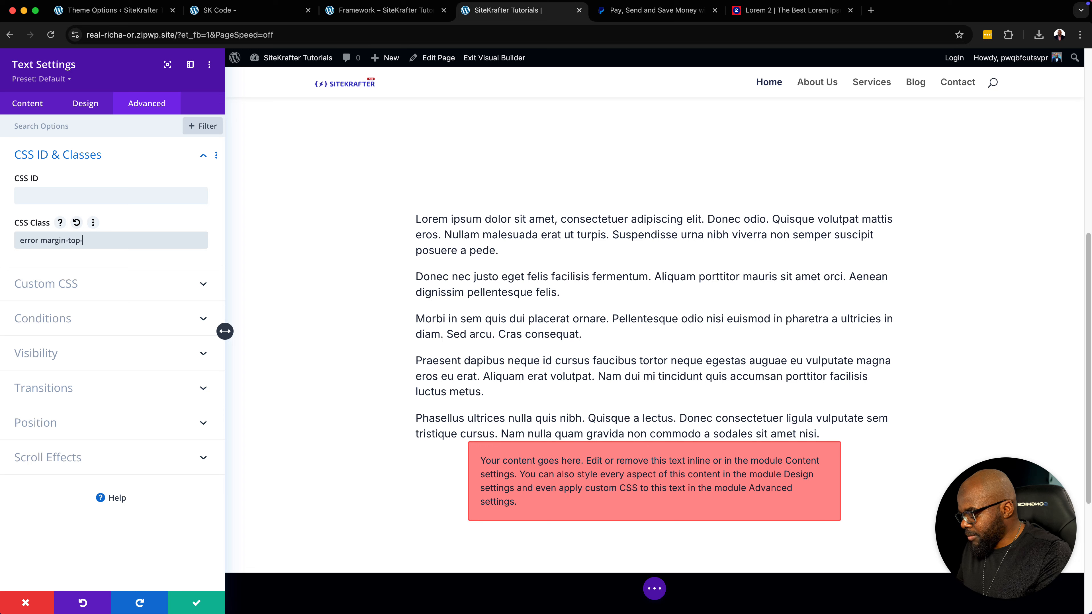
type("small")
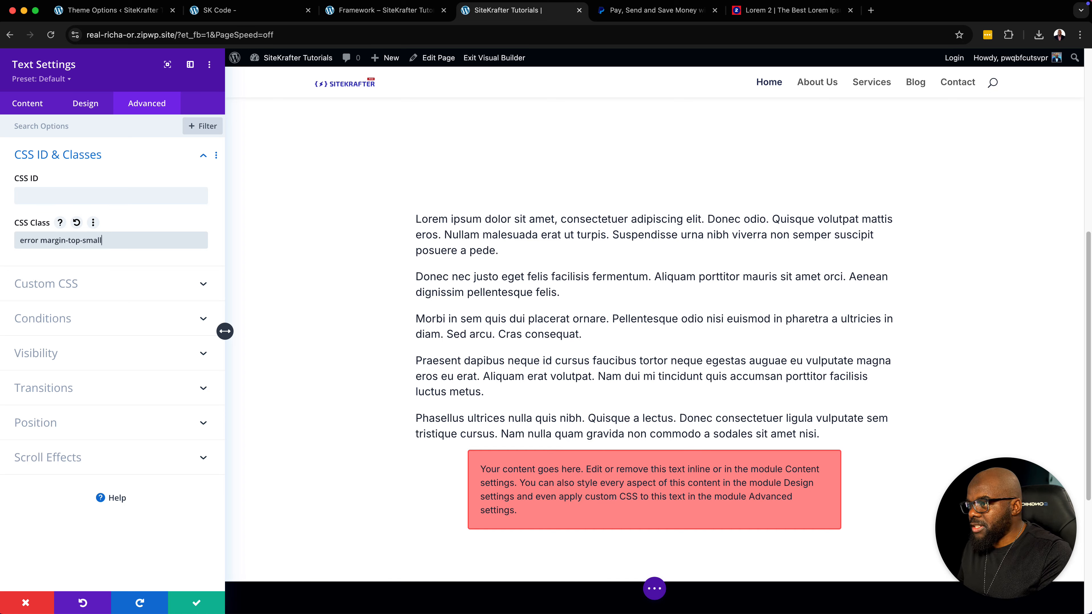
- Change the notice Text module's top margin class to margin-top-large
key("BackSpace")
key("BackSpace")
key("BackSpace")
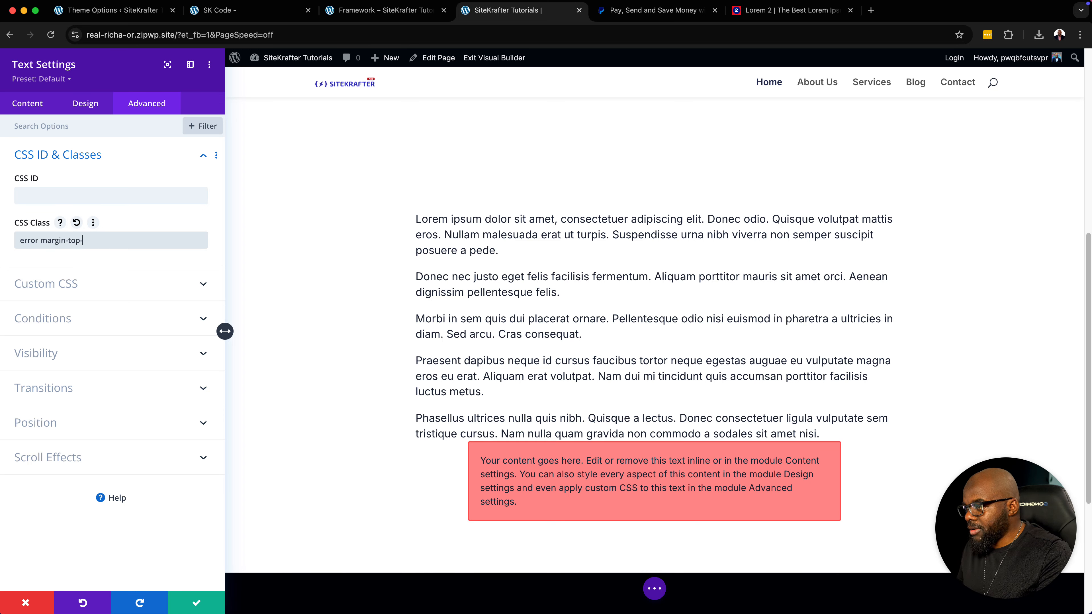
type("med")
type("i")
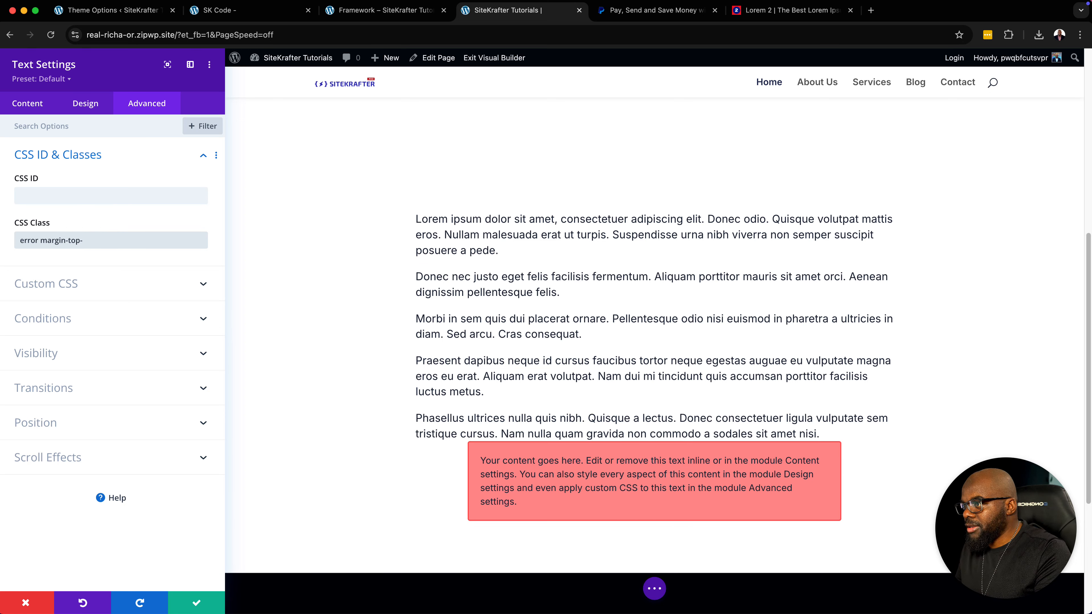
type("large")
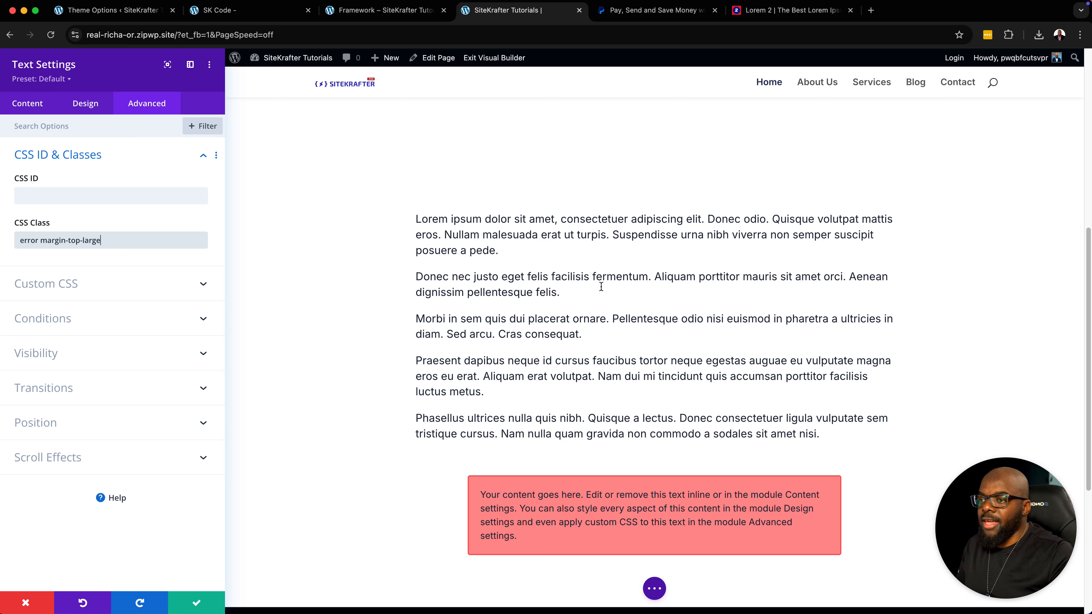
scroll(899, 334, "down", 3)
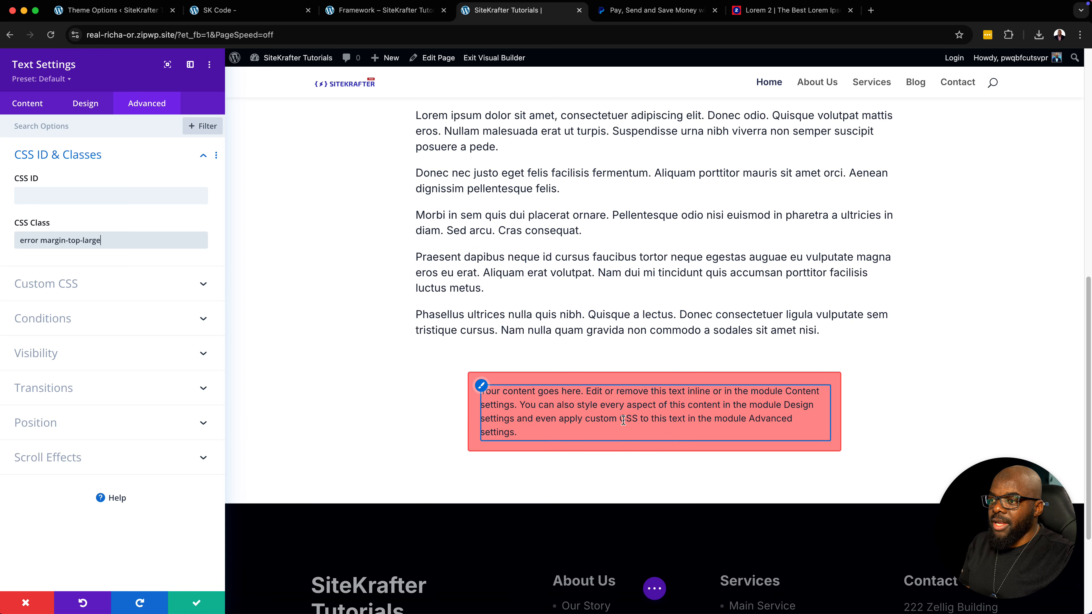
- Change the module's notice class to warning and look up the available notice classes on the Framework page
double_click(38, 242)
type("warning")
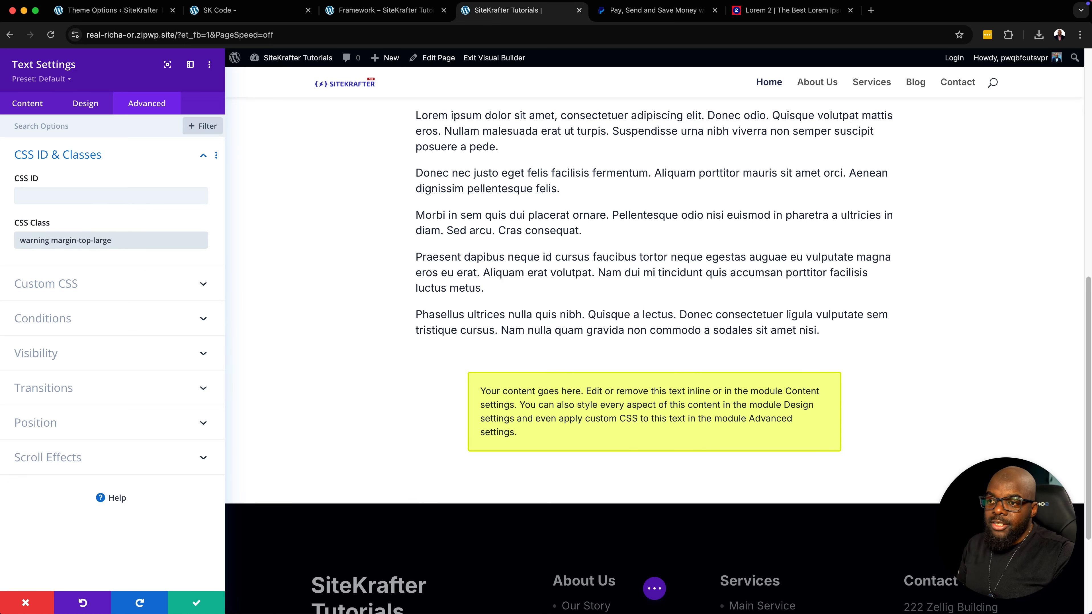
left_click(424, 12)
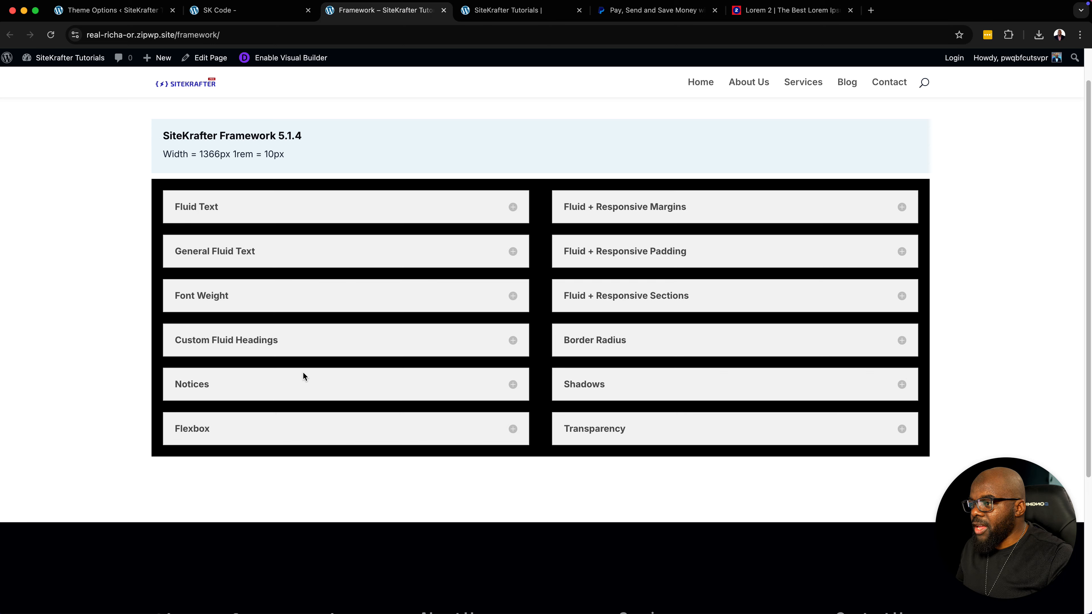
left_click(284, 391)
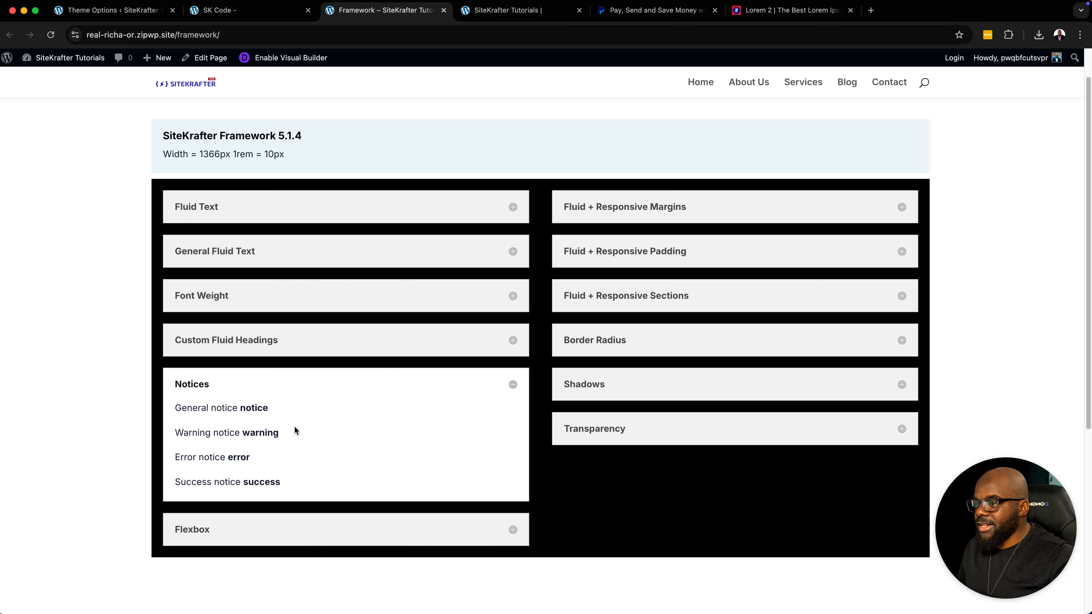
left_click(541, 17)
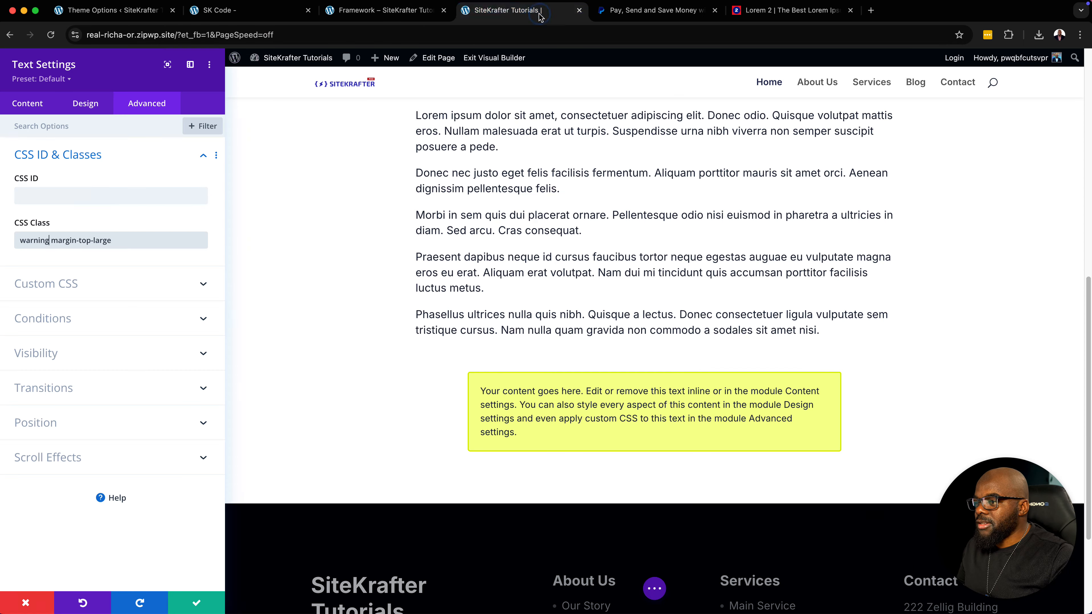
- Set the notice Text module's CSS classes to success sk margin-top-large and save its settings
double_click(49, 240)
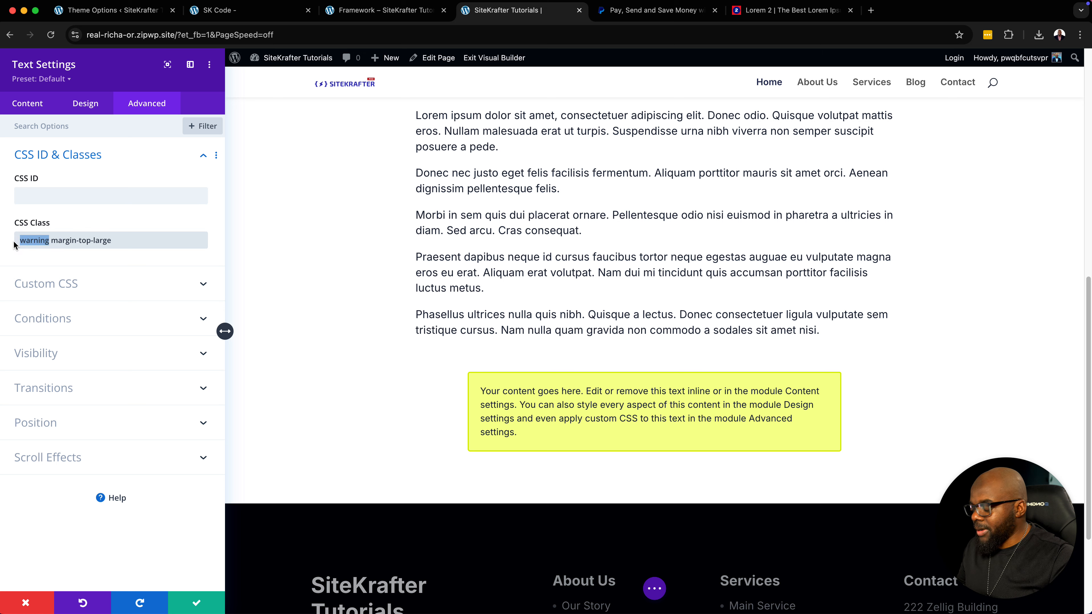
type("success")
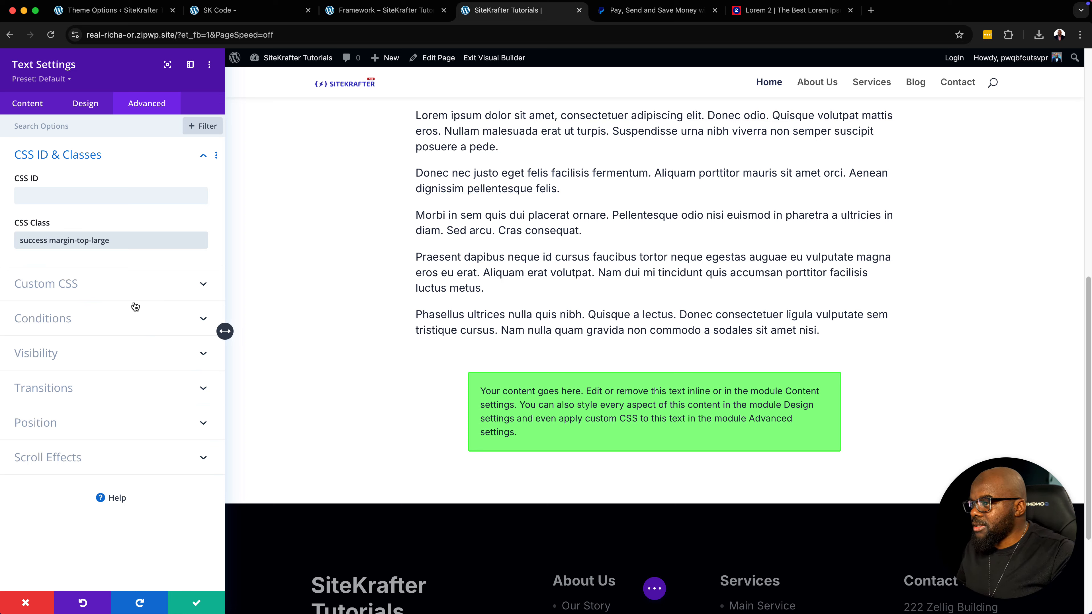
type(" sk")
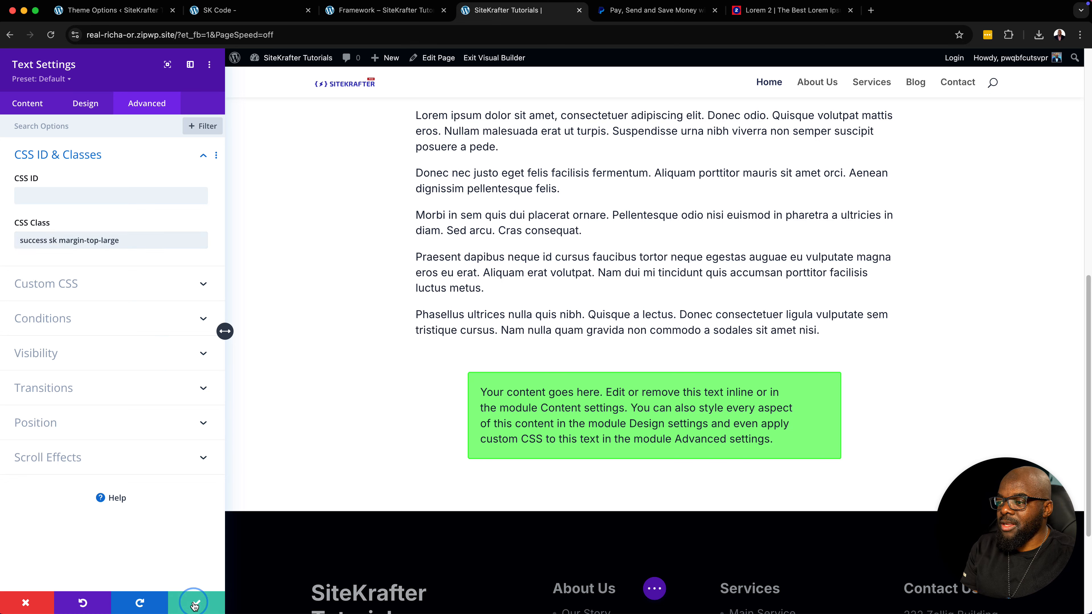
left_click(183, 602)
- Reduce the hero heading's size class to heading-xxlarge, keeping xbold and center, and save the module settings
scroll(134, 357, "up", 10)
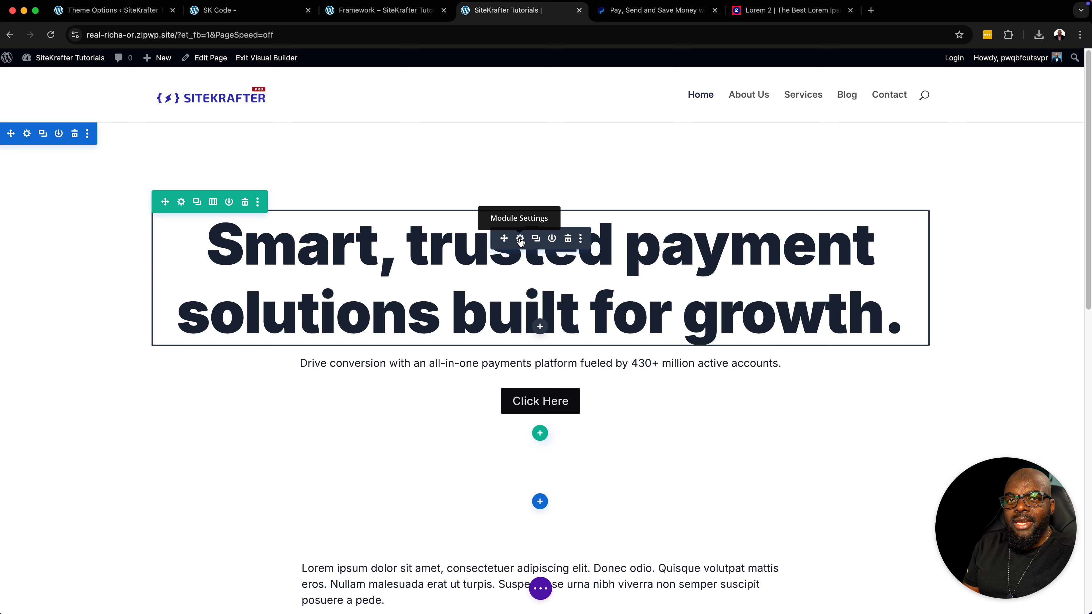
left_click(520, 239)
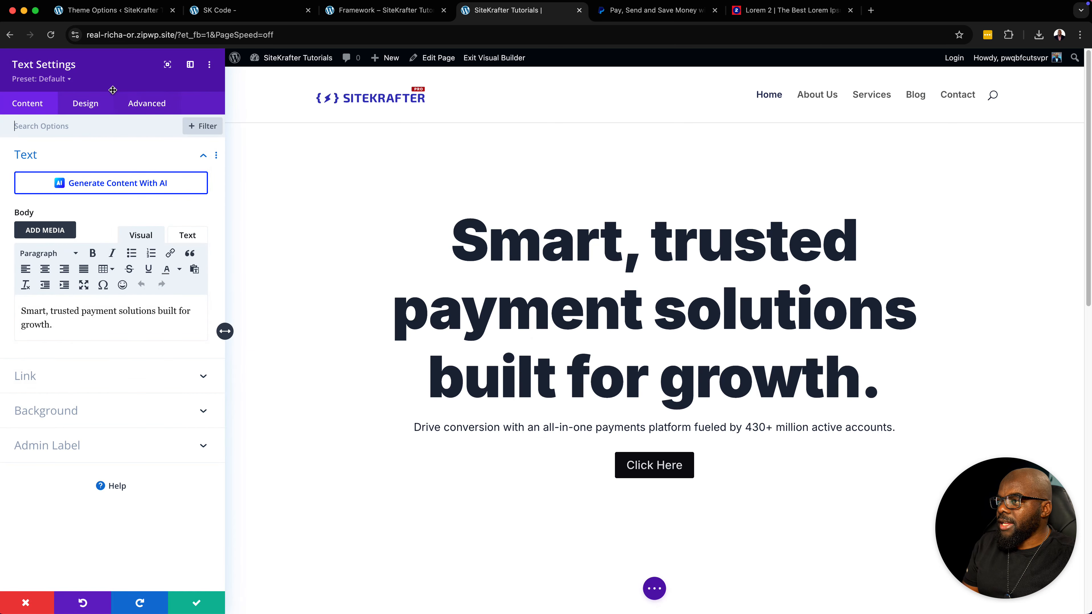
left_click(67, 102)
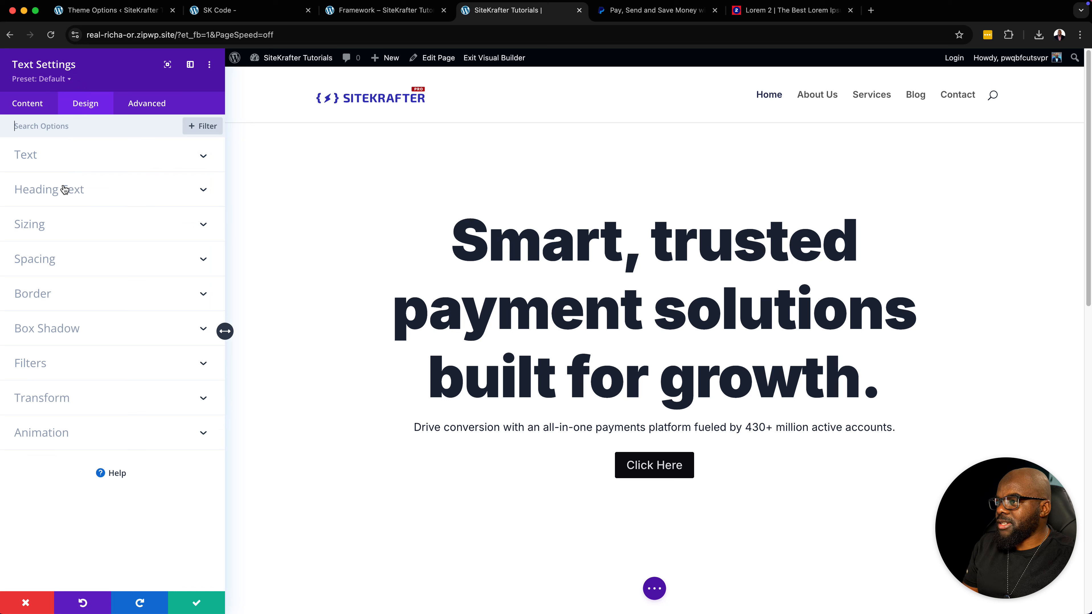
left_click(63, 190)
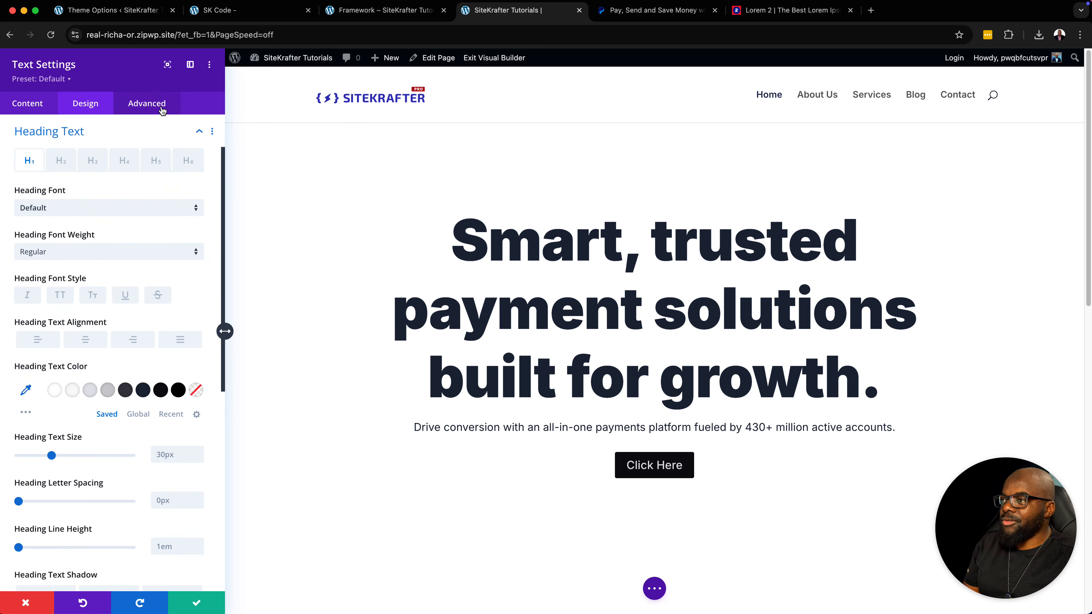
left_click(165, 113)
left_click(114, 162)
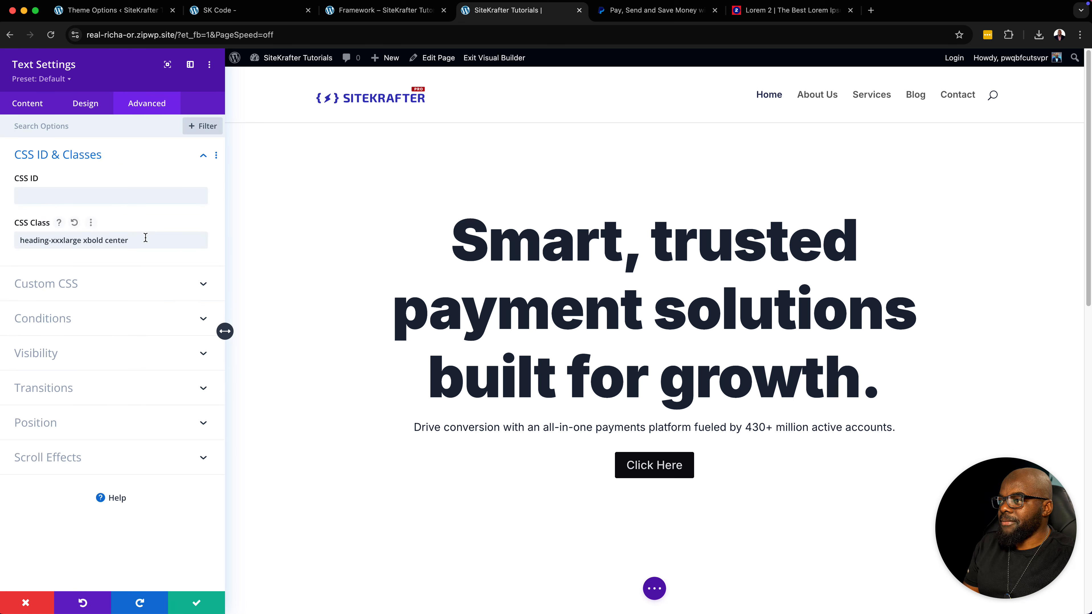
left_click(55, 240)
key("BackSpace")
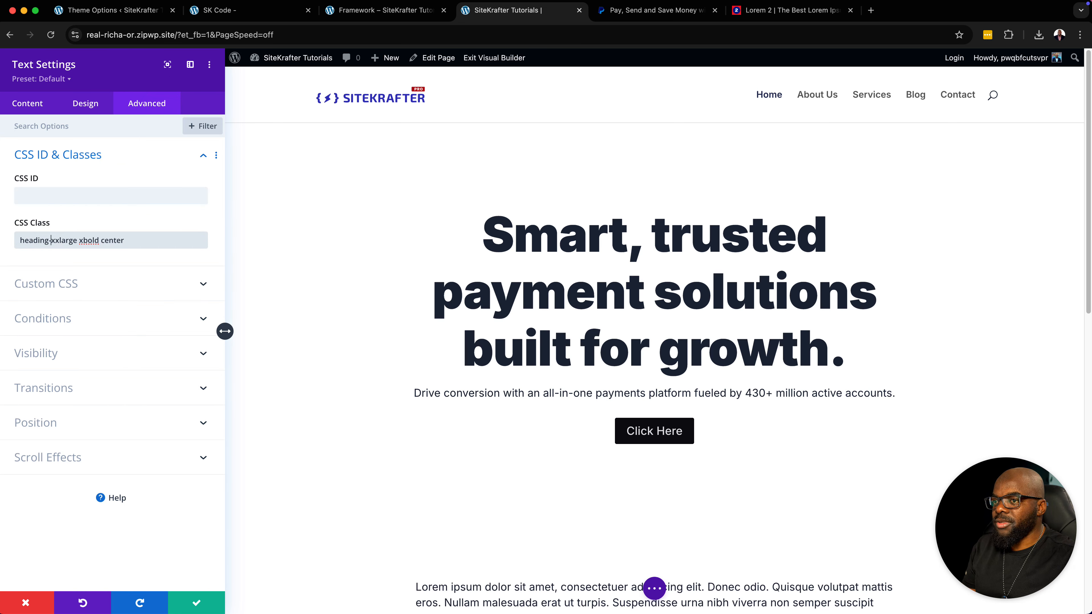
left_click(209, 606)
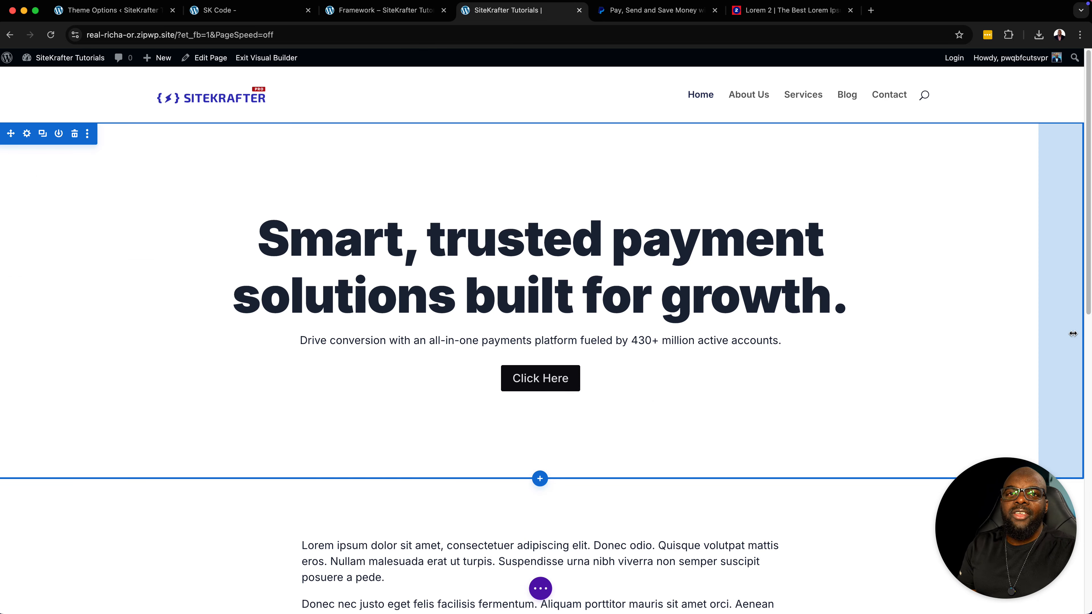